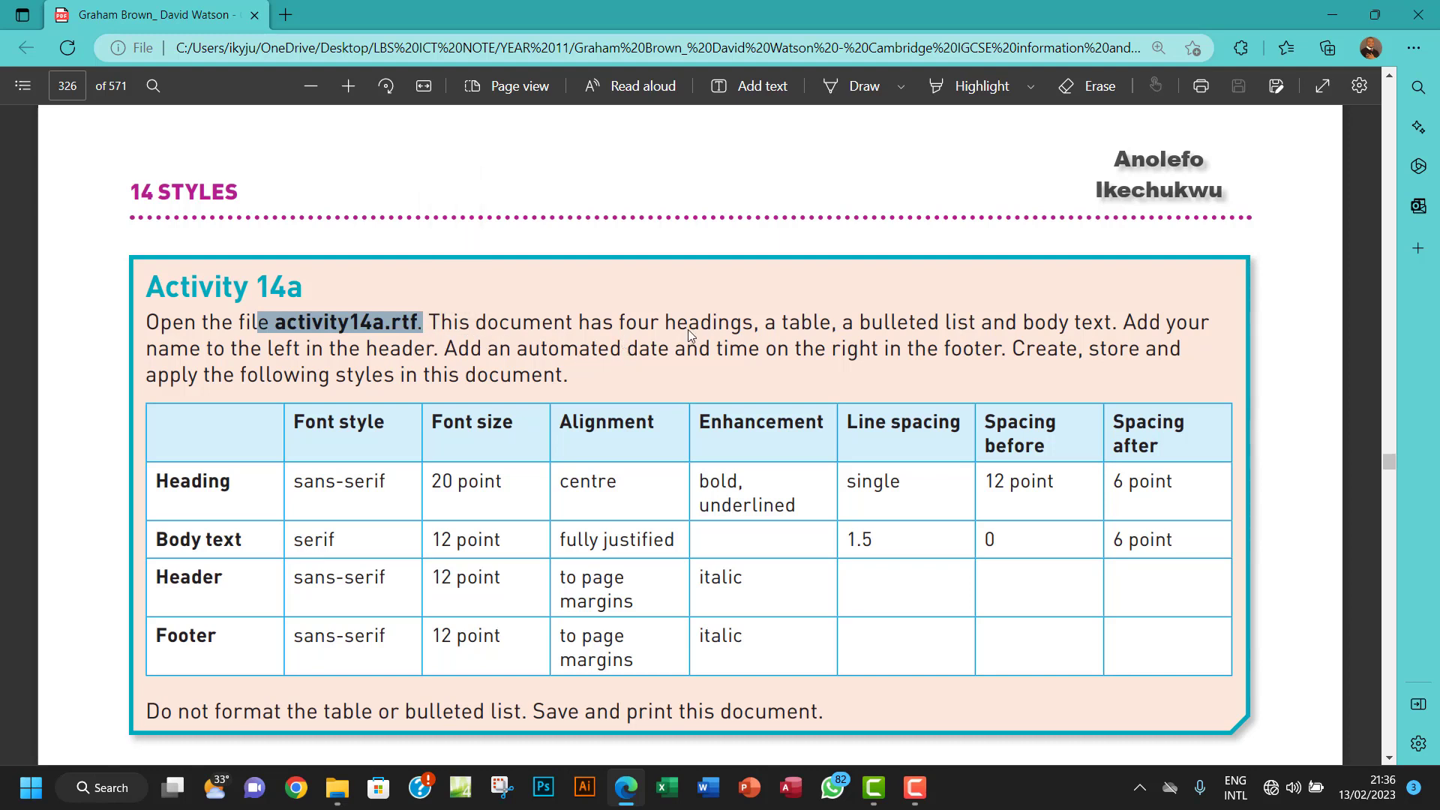
Switch to File Explorer and open activity14a.rtf from the Chapter 14 folder in Word
drag(662, 330, 957, 325)
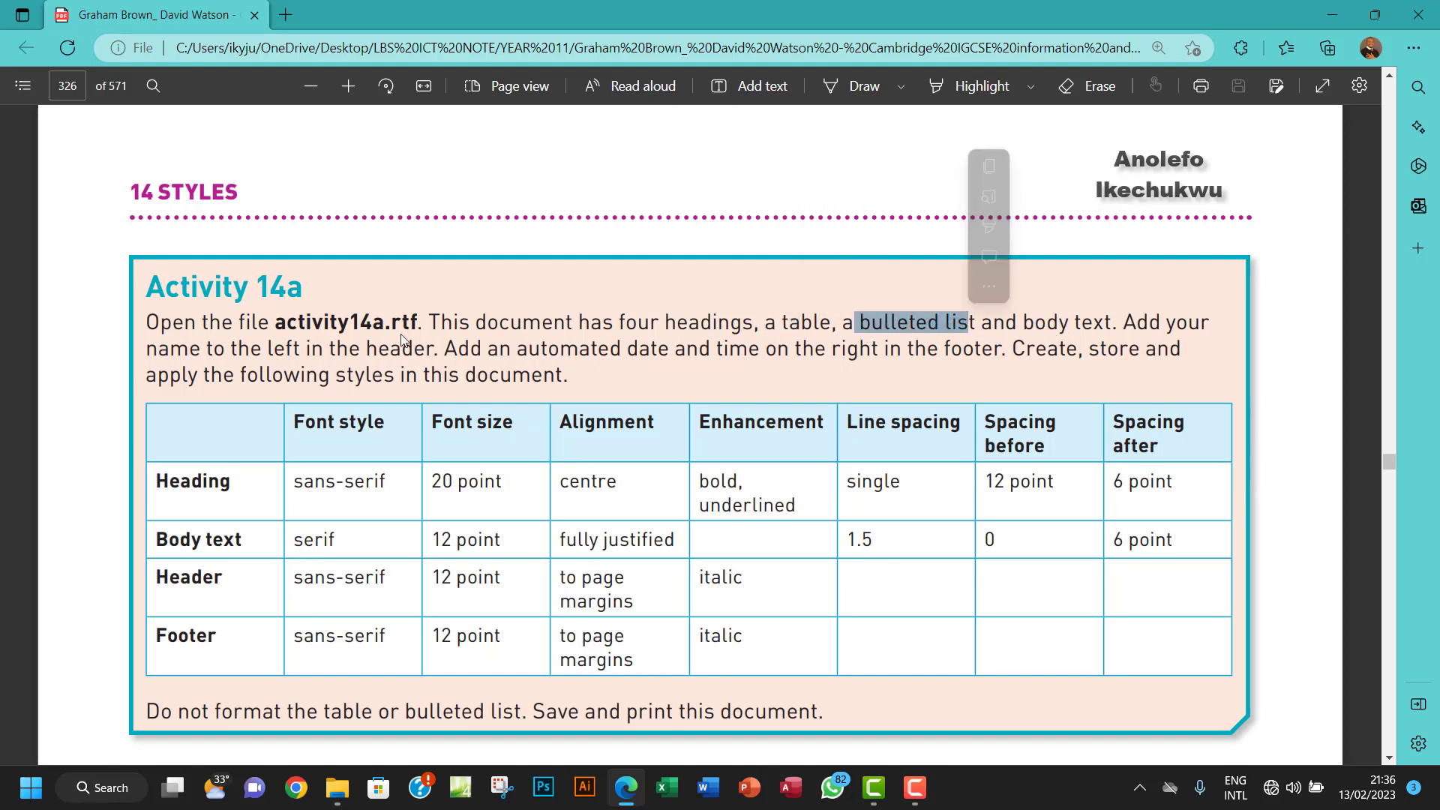
drag(276, 323, 412, 324)
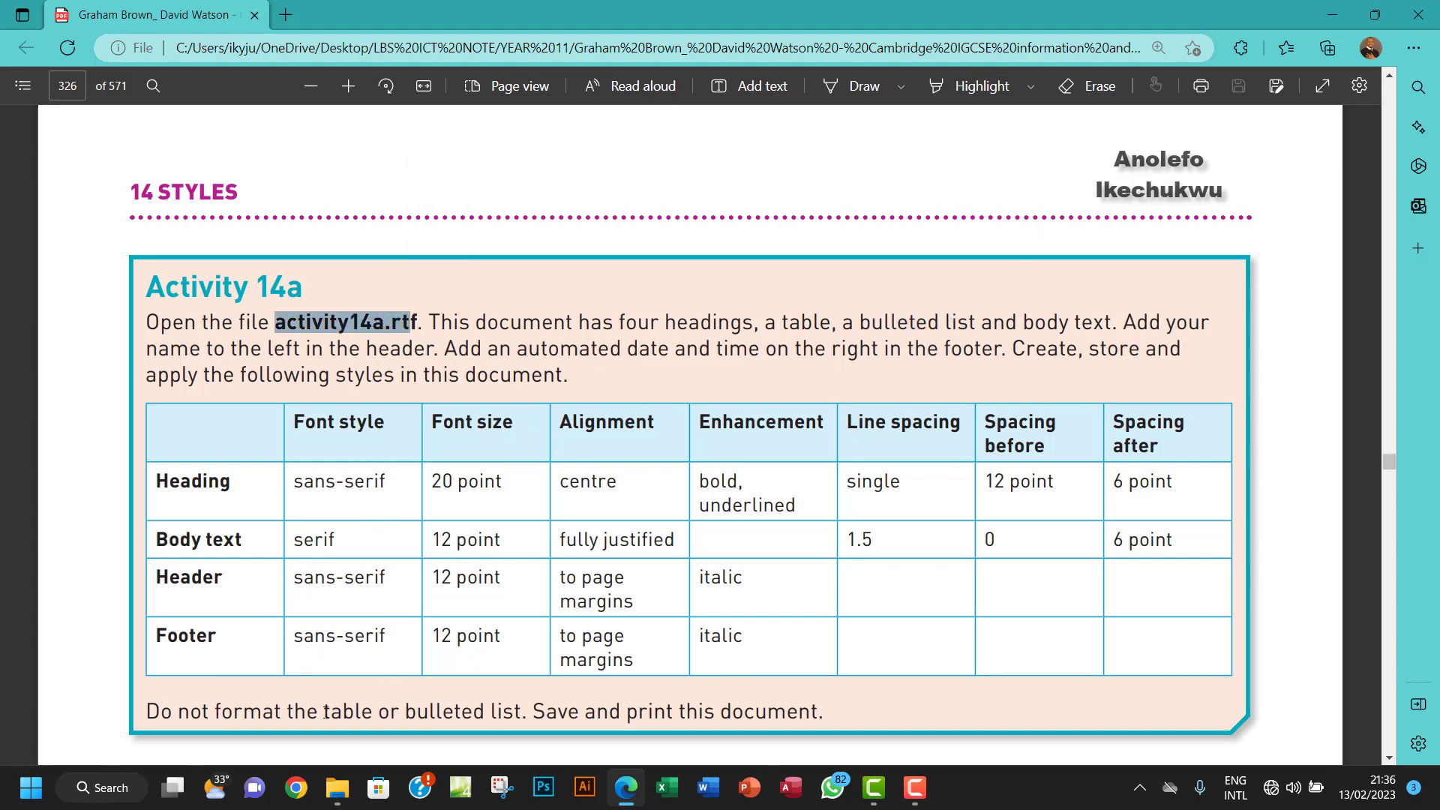
click(337, 787)
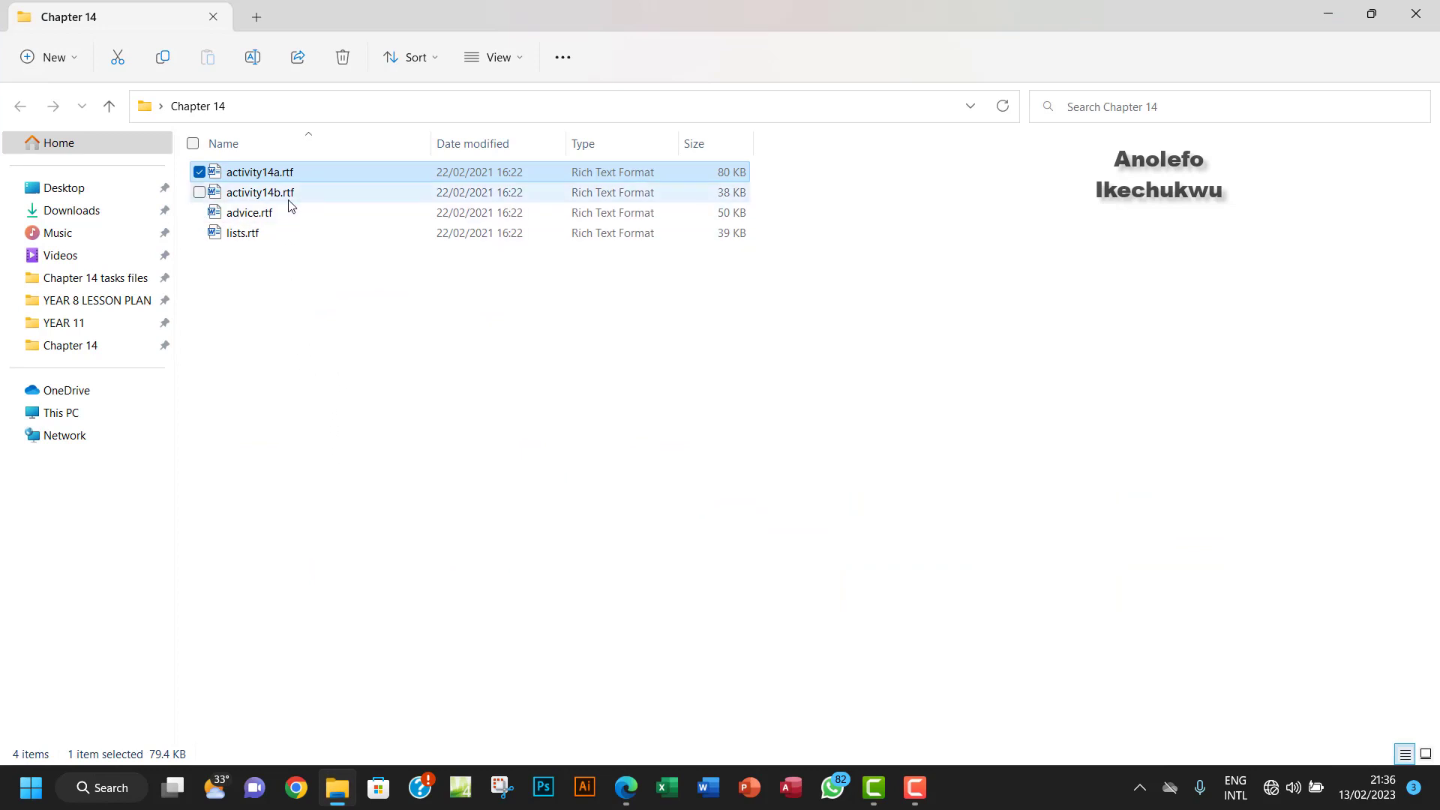
double_click(312, 177)
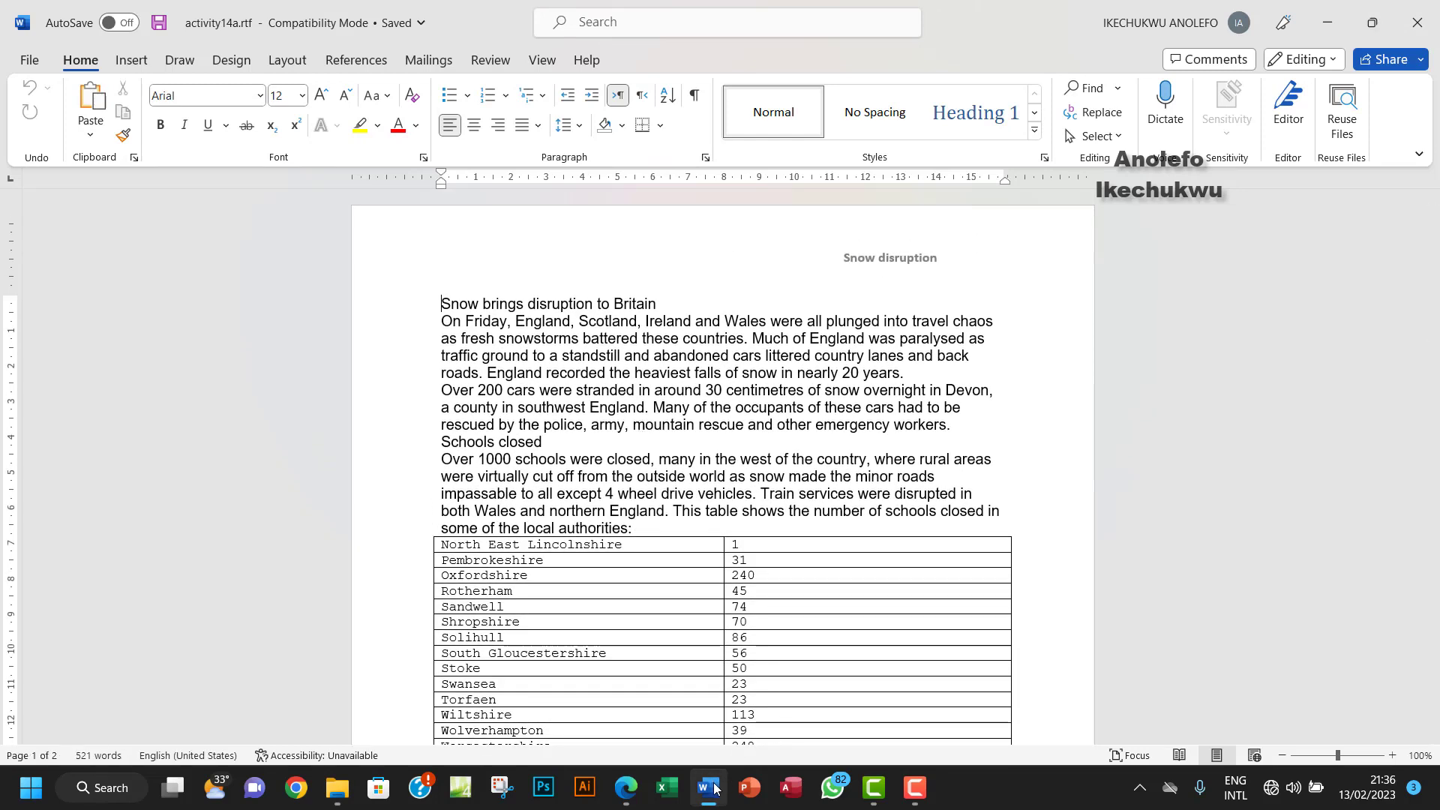
Check the Activity 14a brief in Edge, return to Word, and enter the author's full name in the header, aligned to the left page margin
mouse_move(626, 787)
click(643, 668)
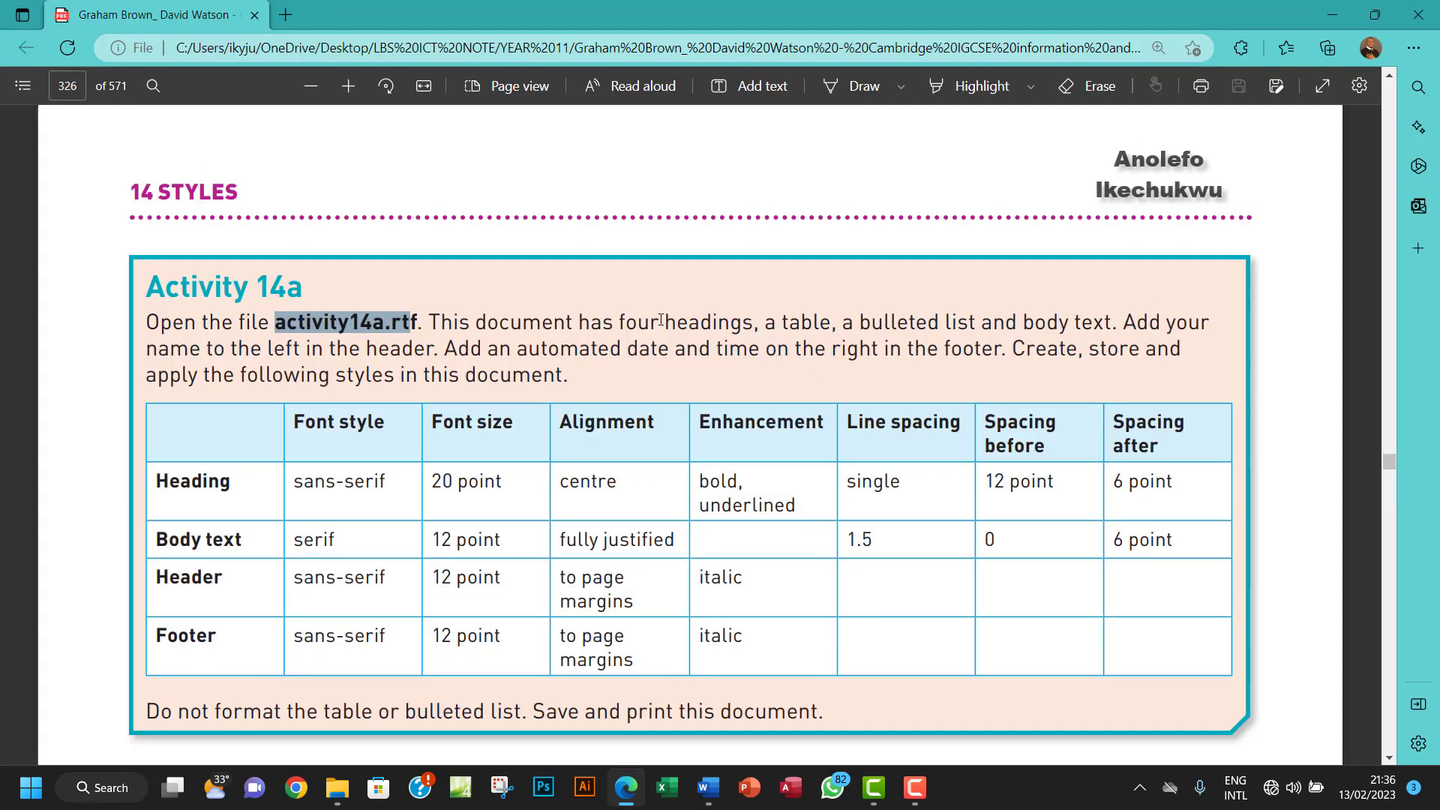
drag(771, 328, 828, 328)
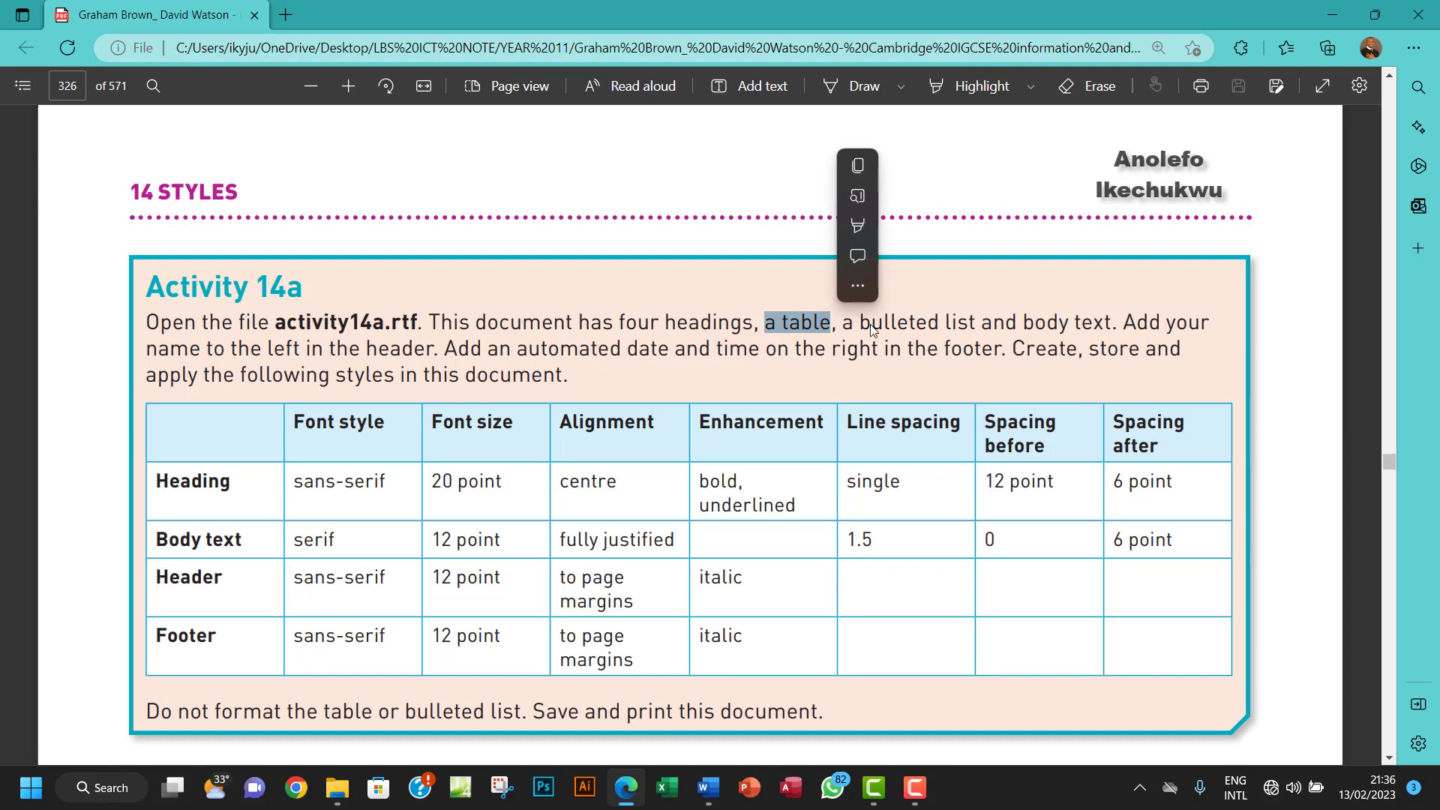
double_click(873, 330)
drag(1024, 327, 1047, 328)
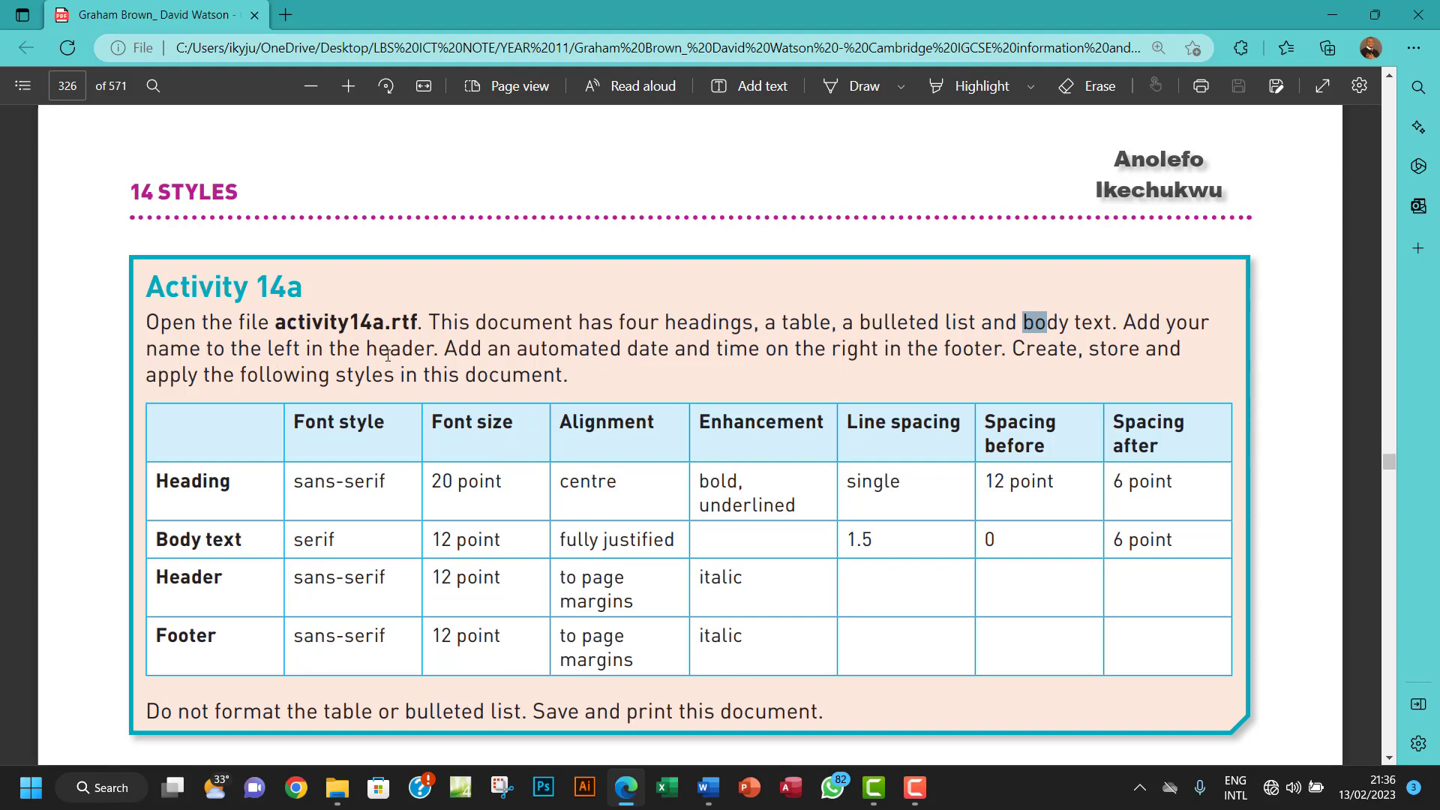
click(707, 788)
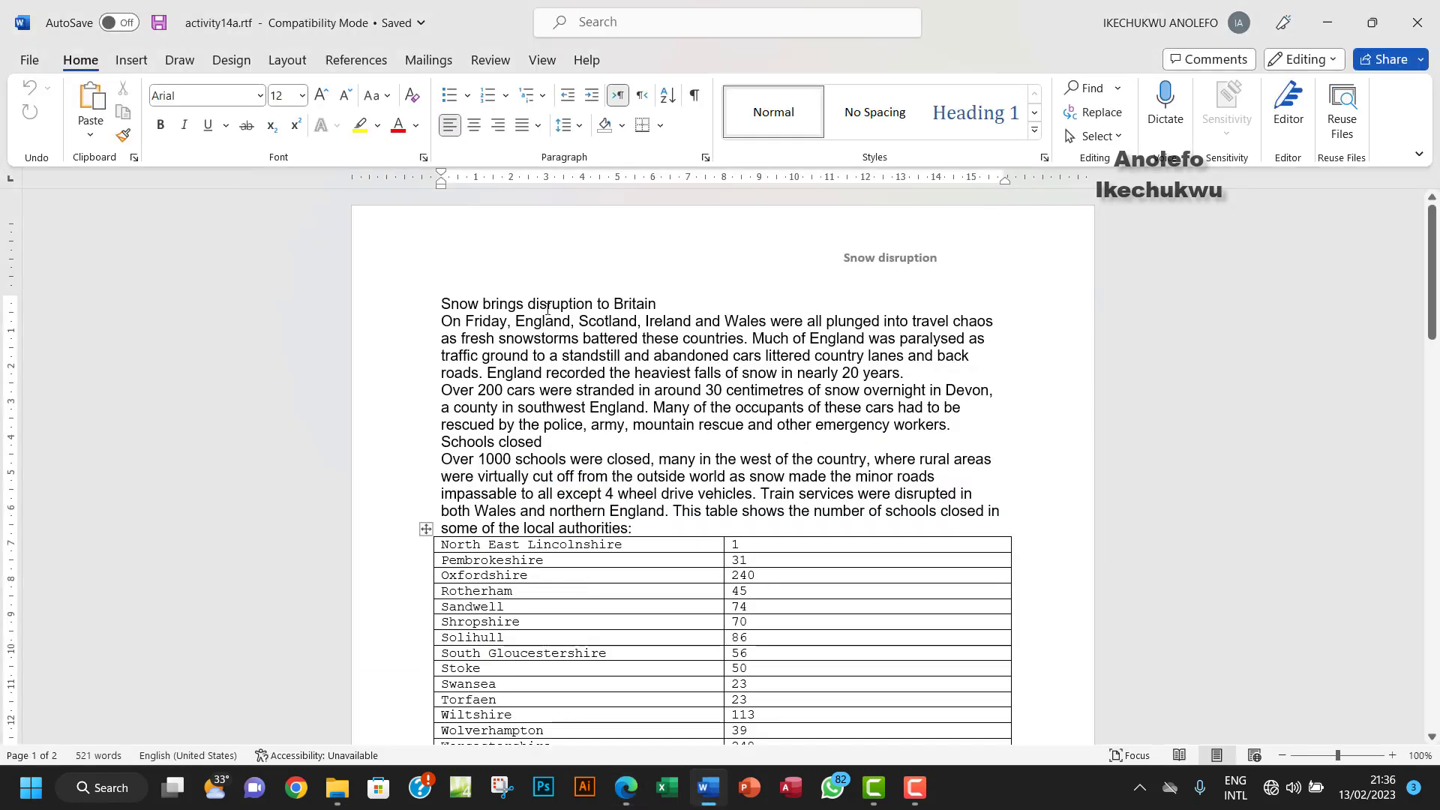
double_click(484, 260)
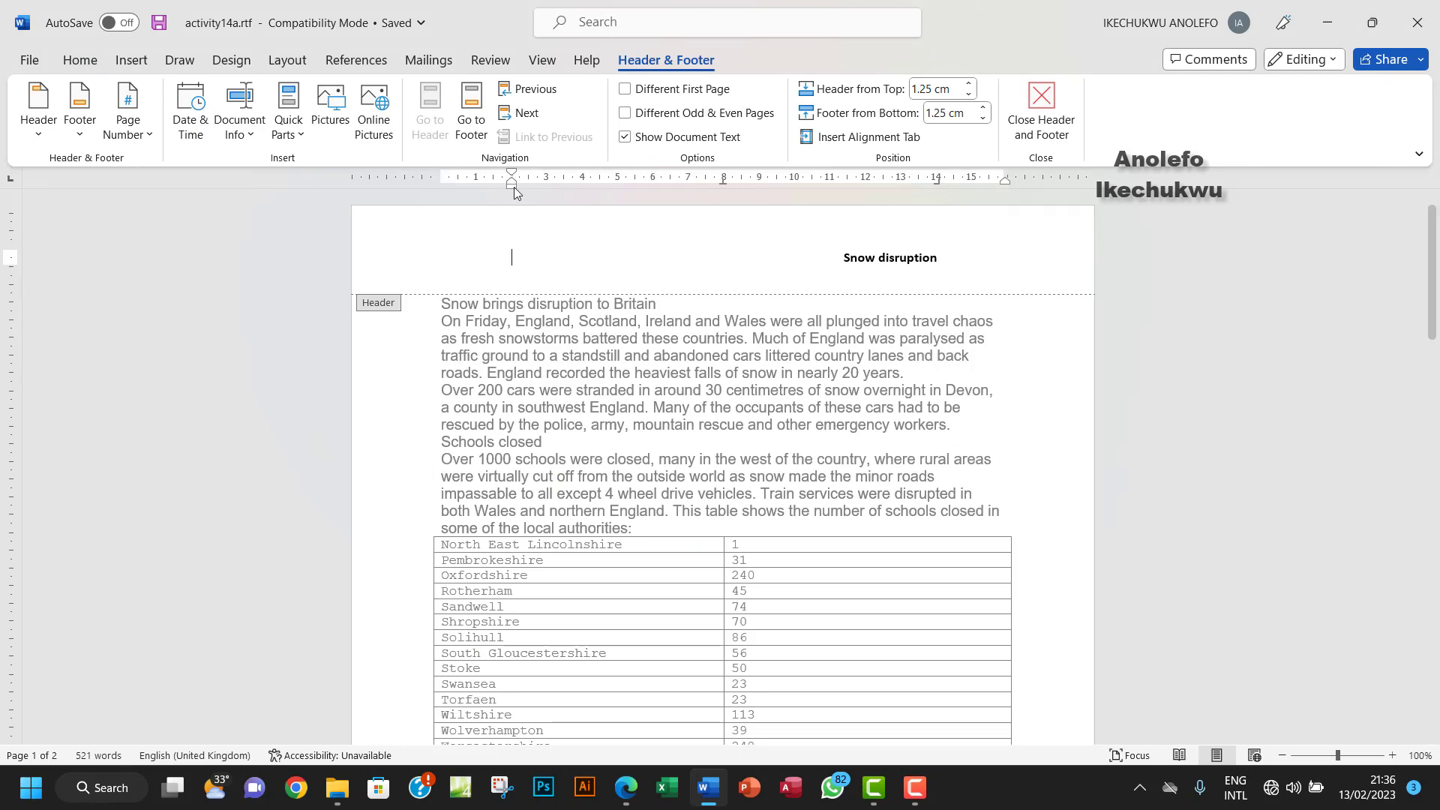
drag(511, 186, 443, 201)
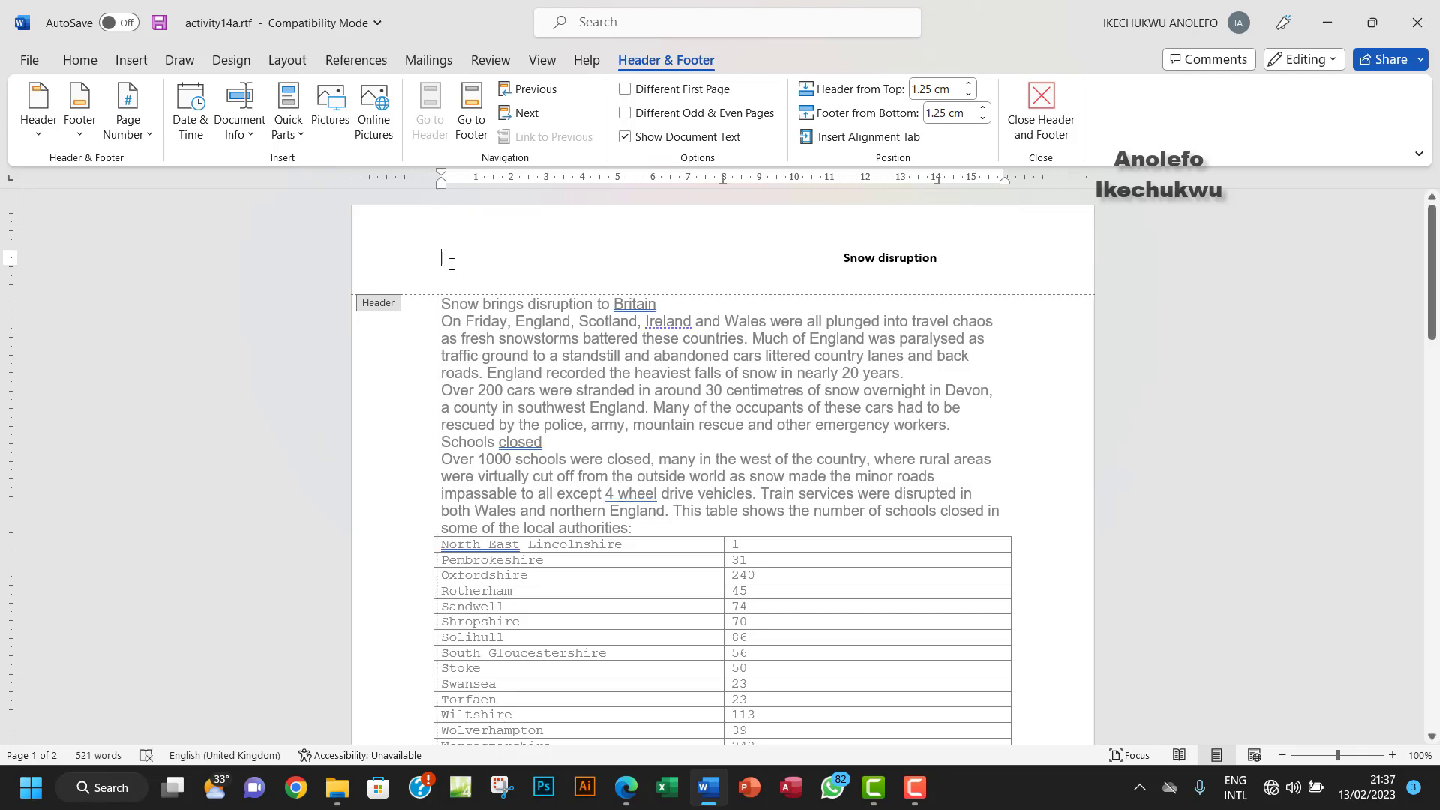
text(ikec)
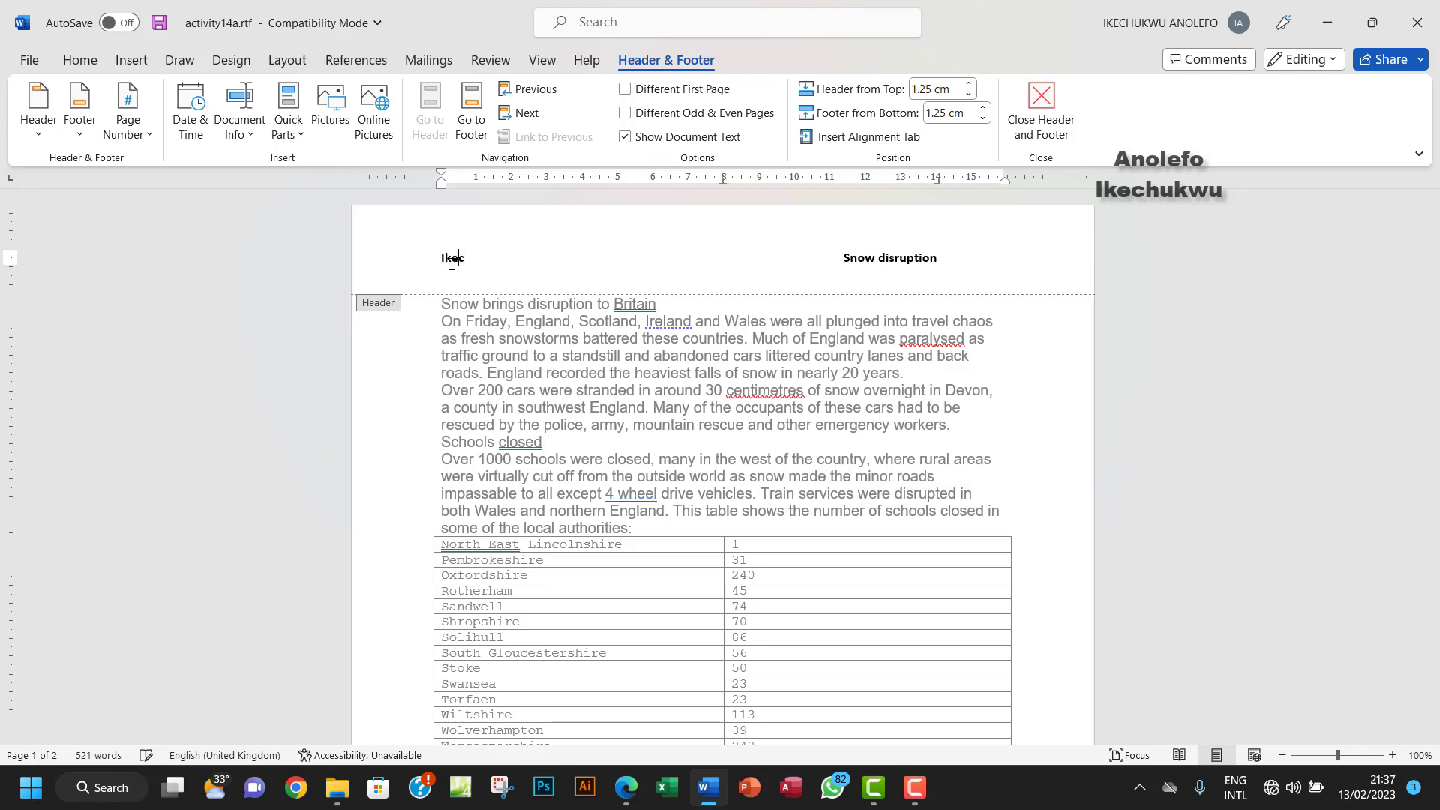
text(hukwu Anolefo)
Check the brief in Edge, and in Word move the footer's right tab stop out to the right page margin
scroll(577, 501, down, 2)
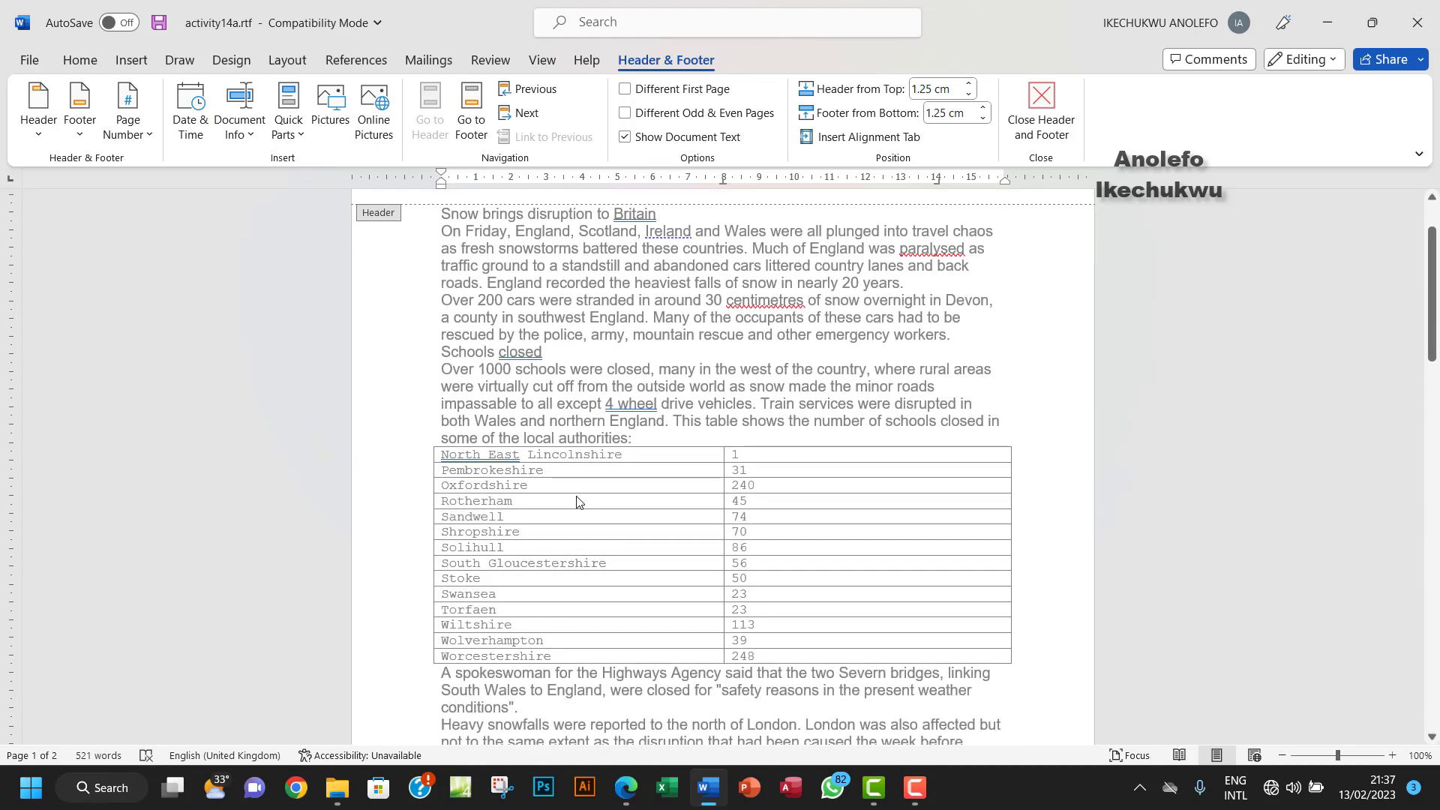
scroll(577, 500, up, 2)
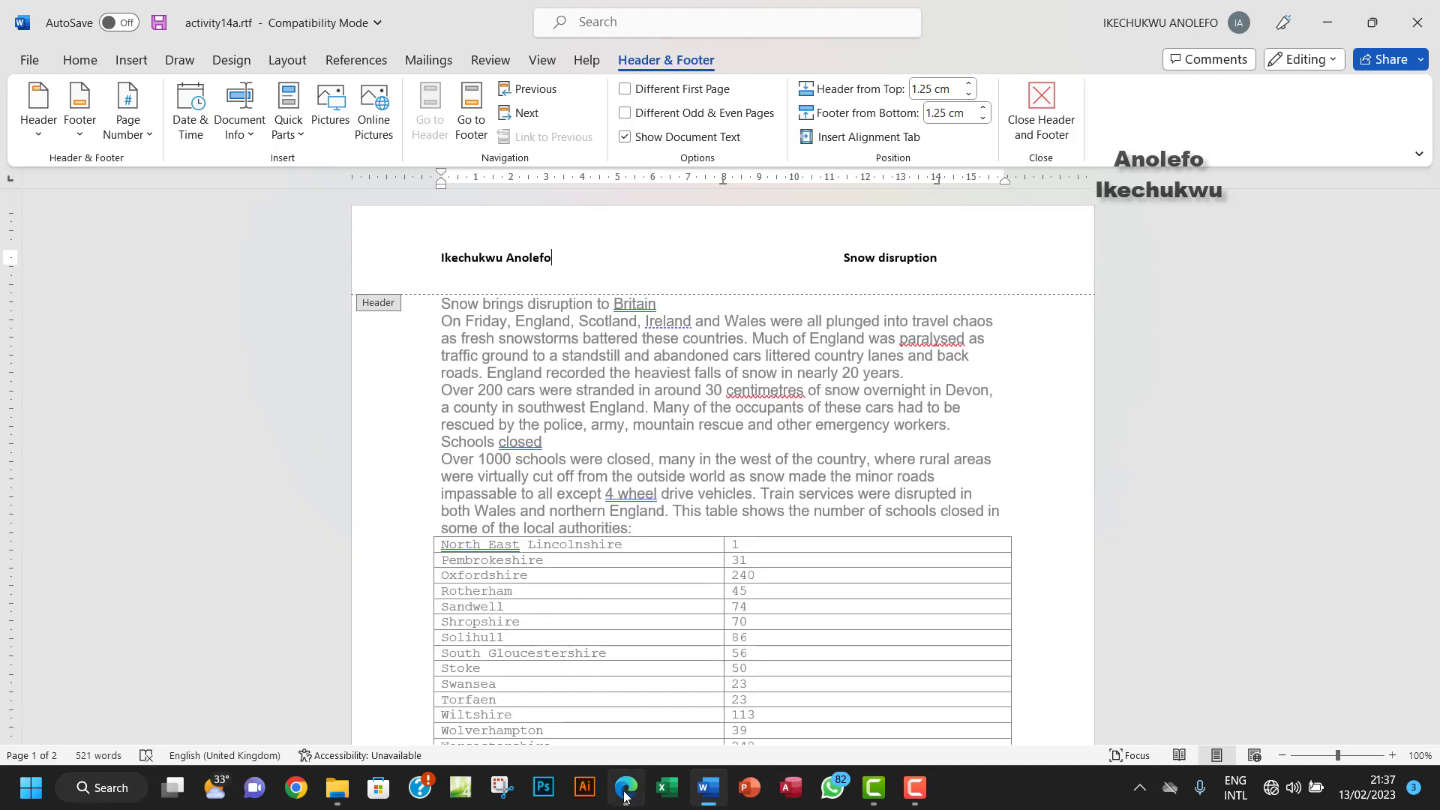
click(624, 796)
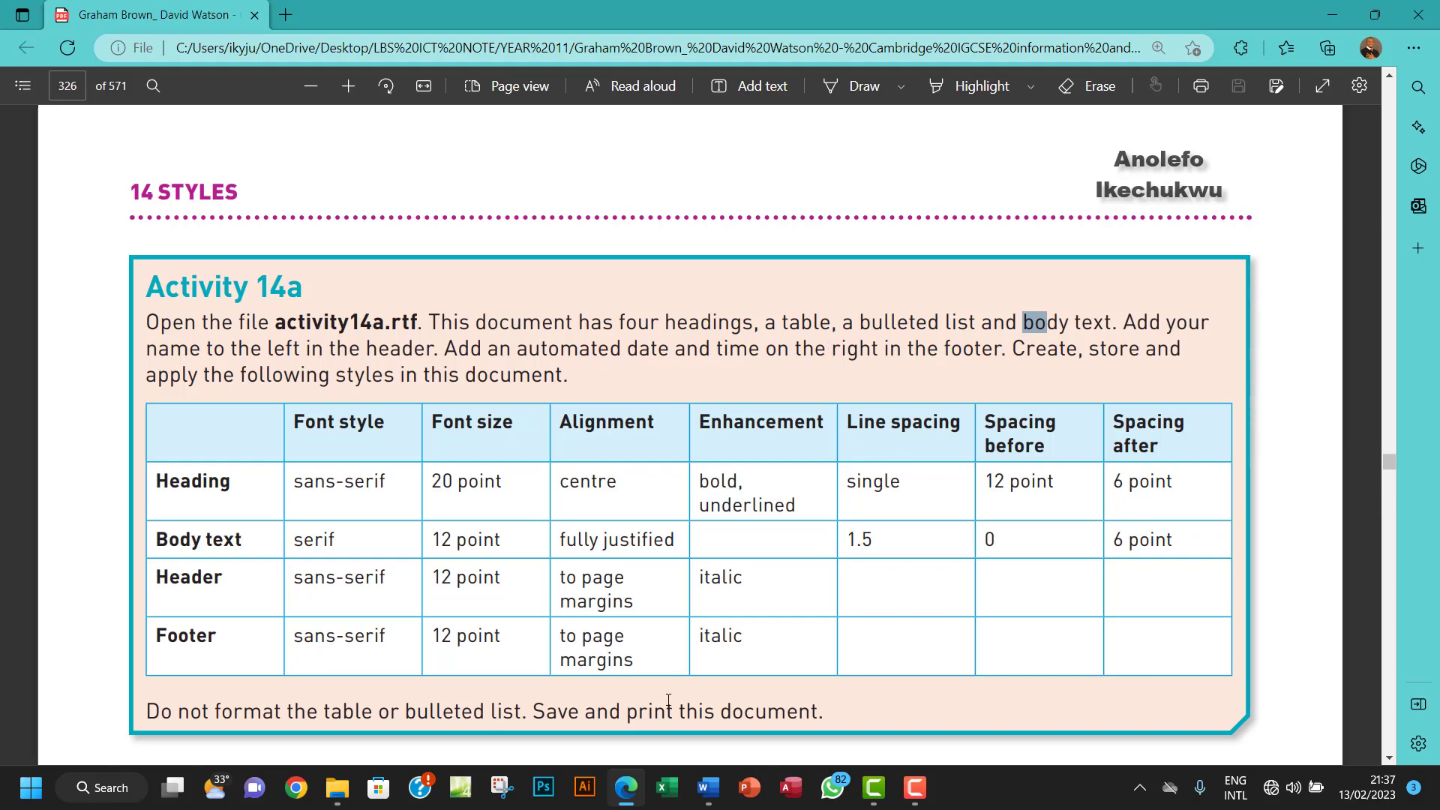
click(707, 788)
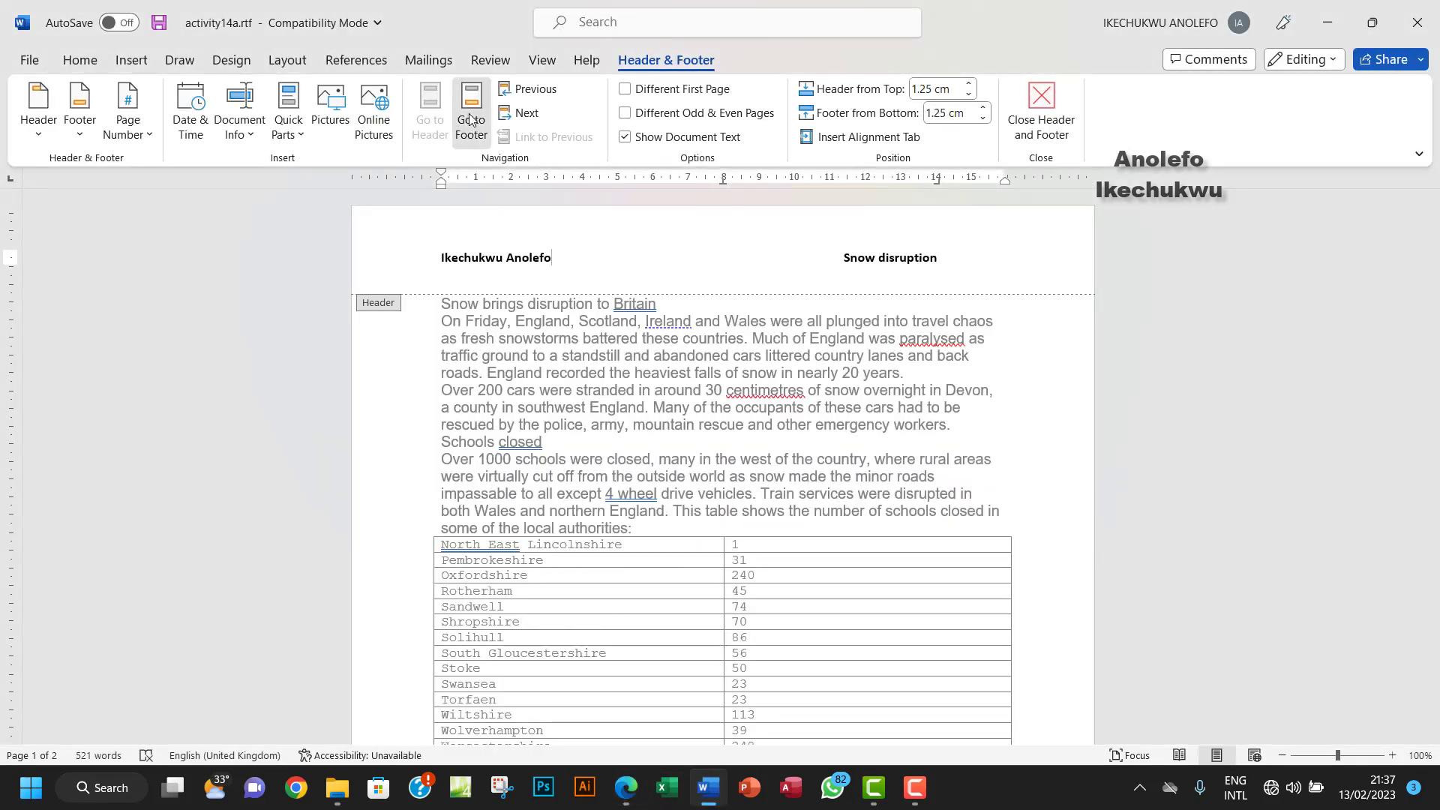
click(470, 120)
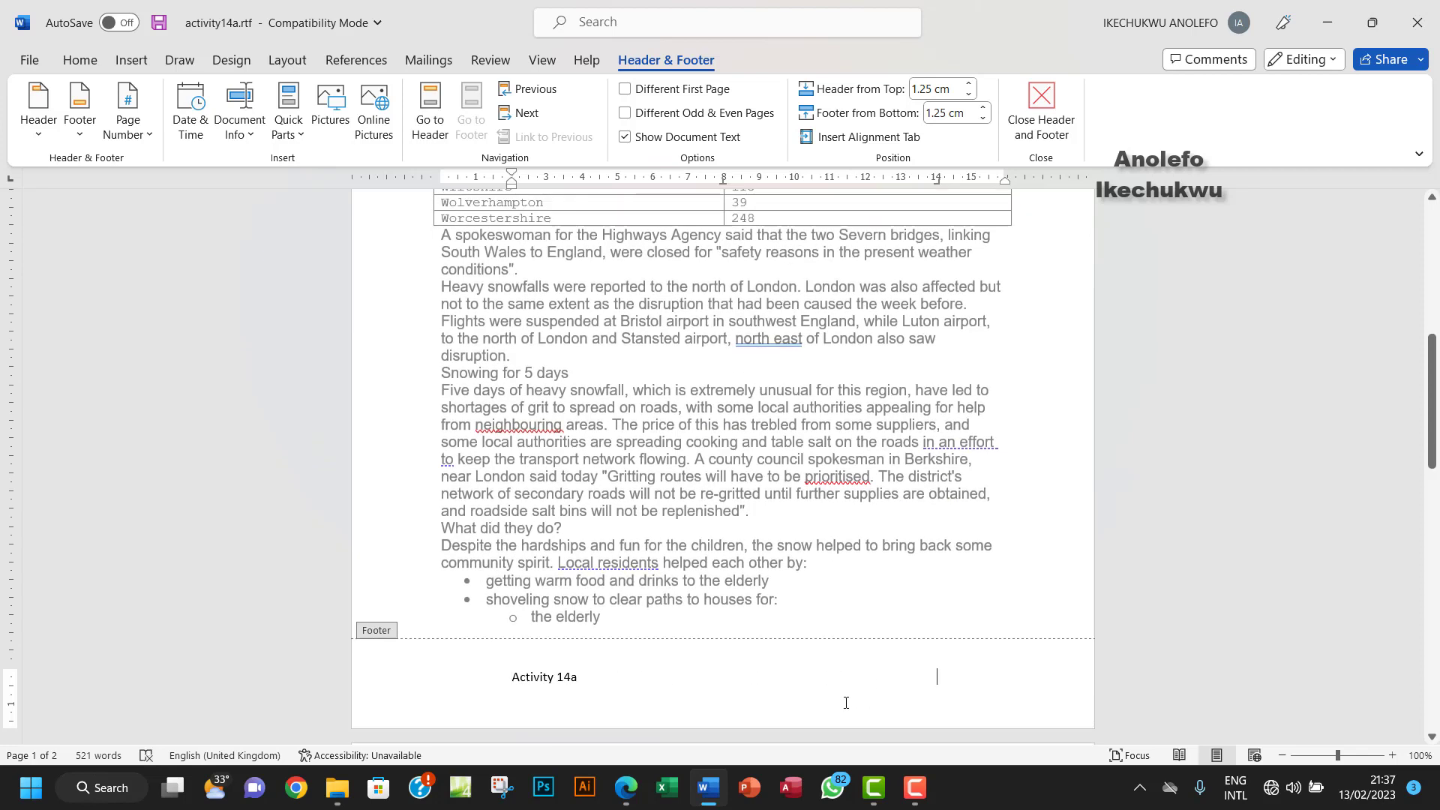
drag(937, 181, 1005, 188)
Insert an automated Date field in day/month/year format (13/02/2023) at the right of the footer
click(288, 135)
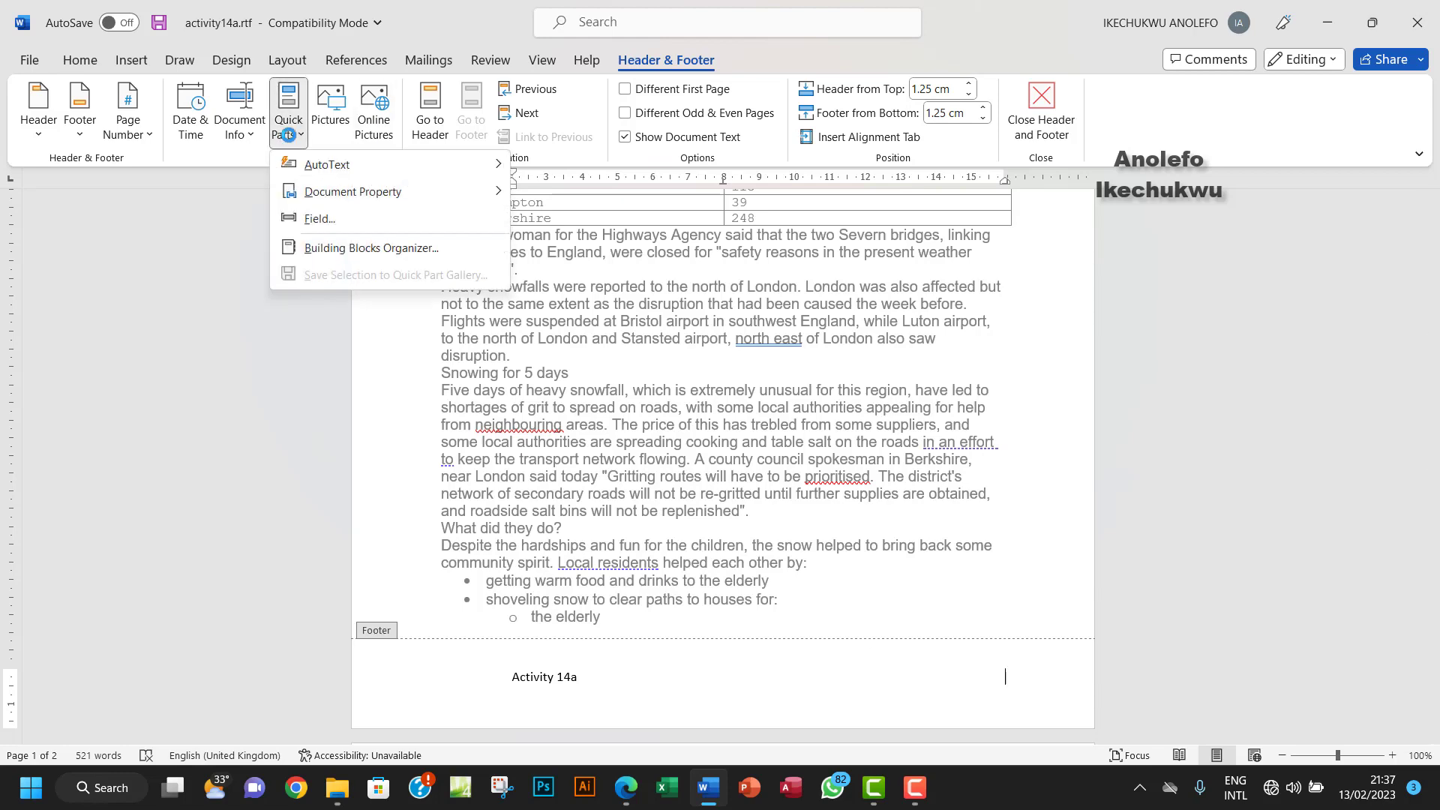
click(319, 221)
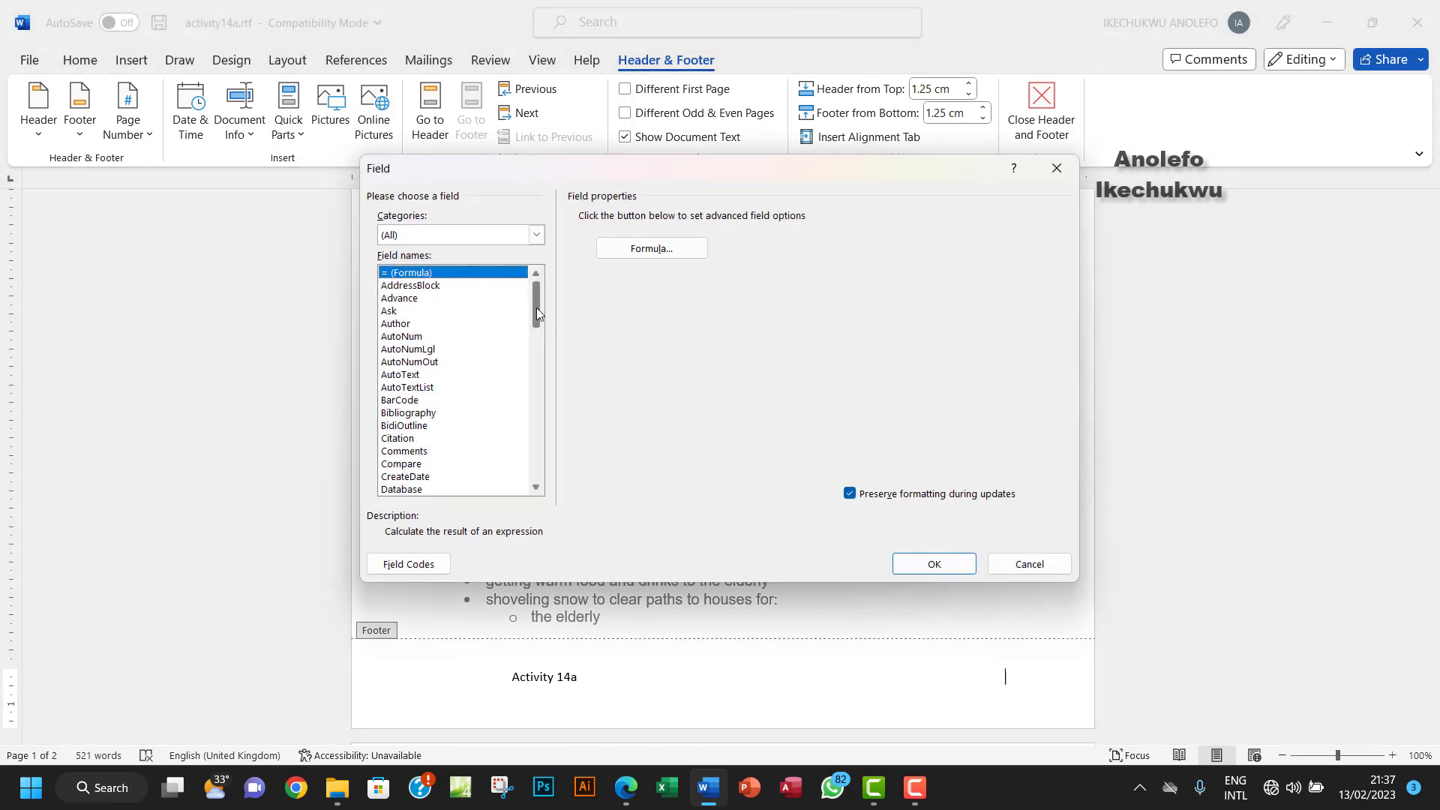
drag(537, 307, 535, 336)
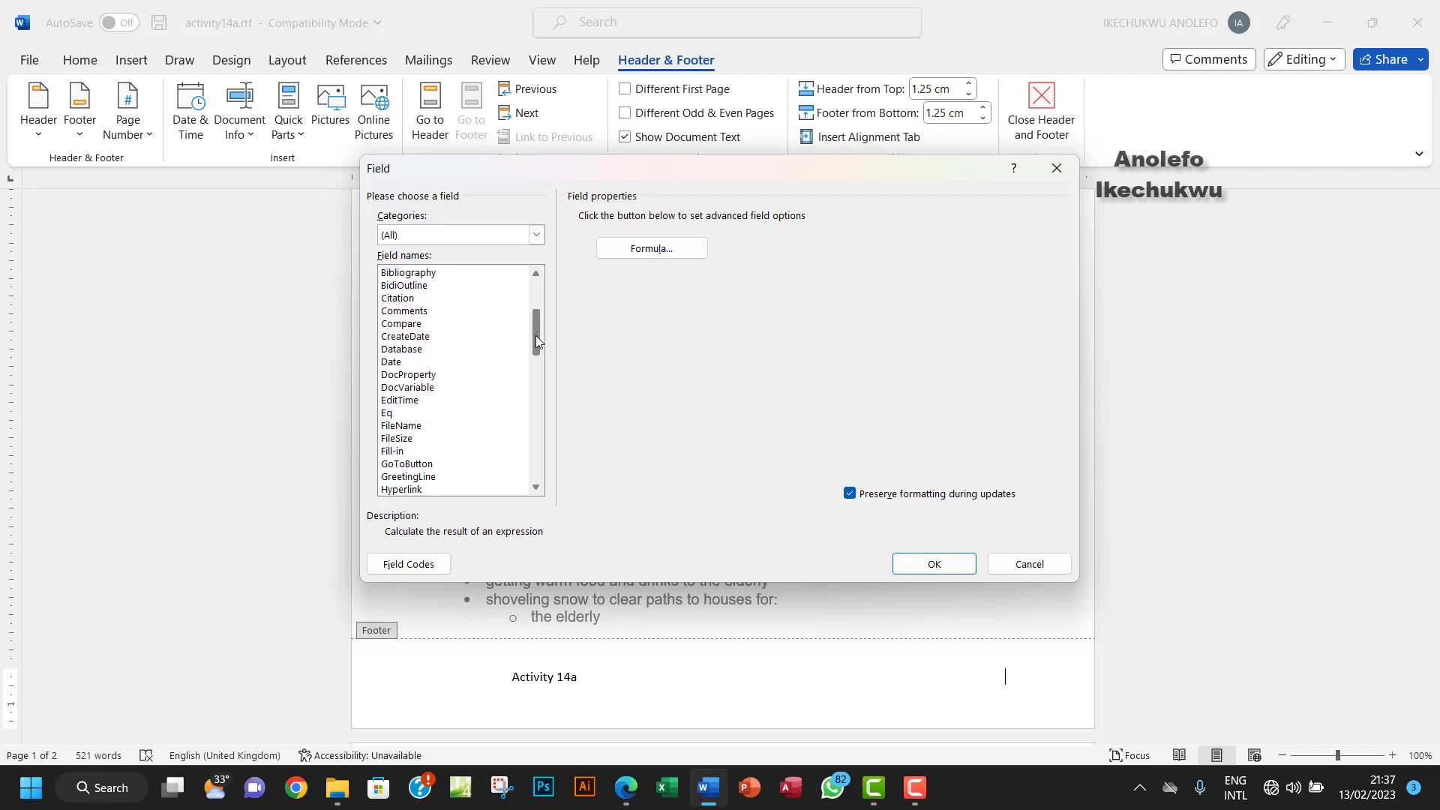
click(431, 361)
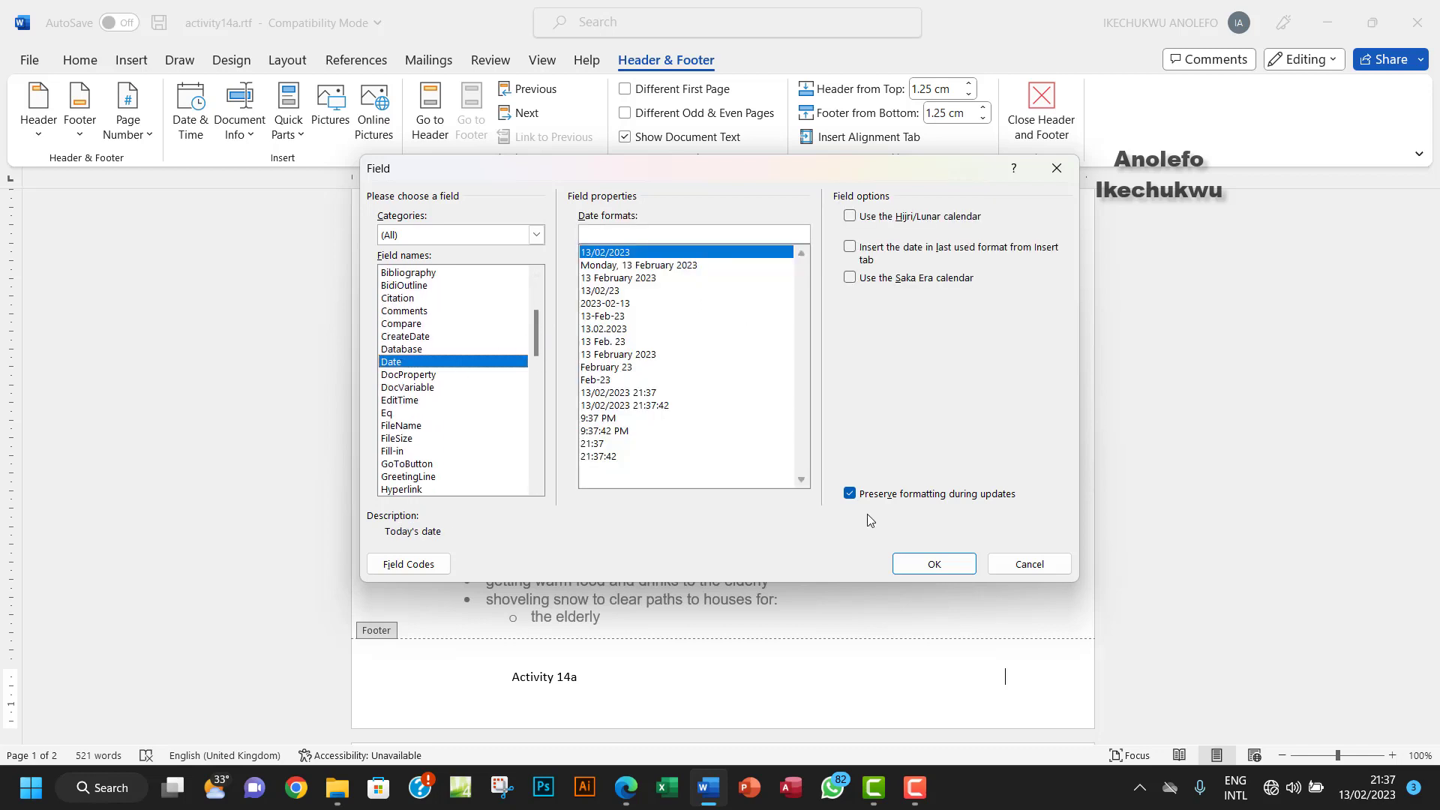
click(921, 572)
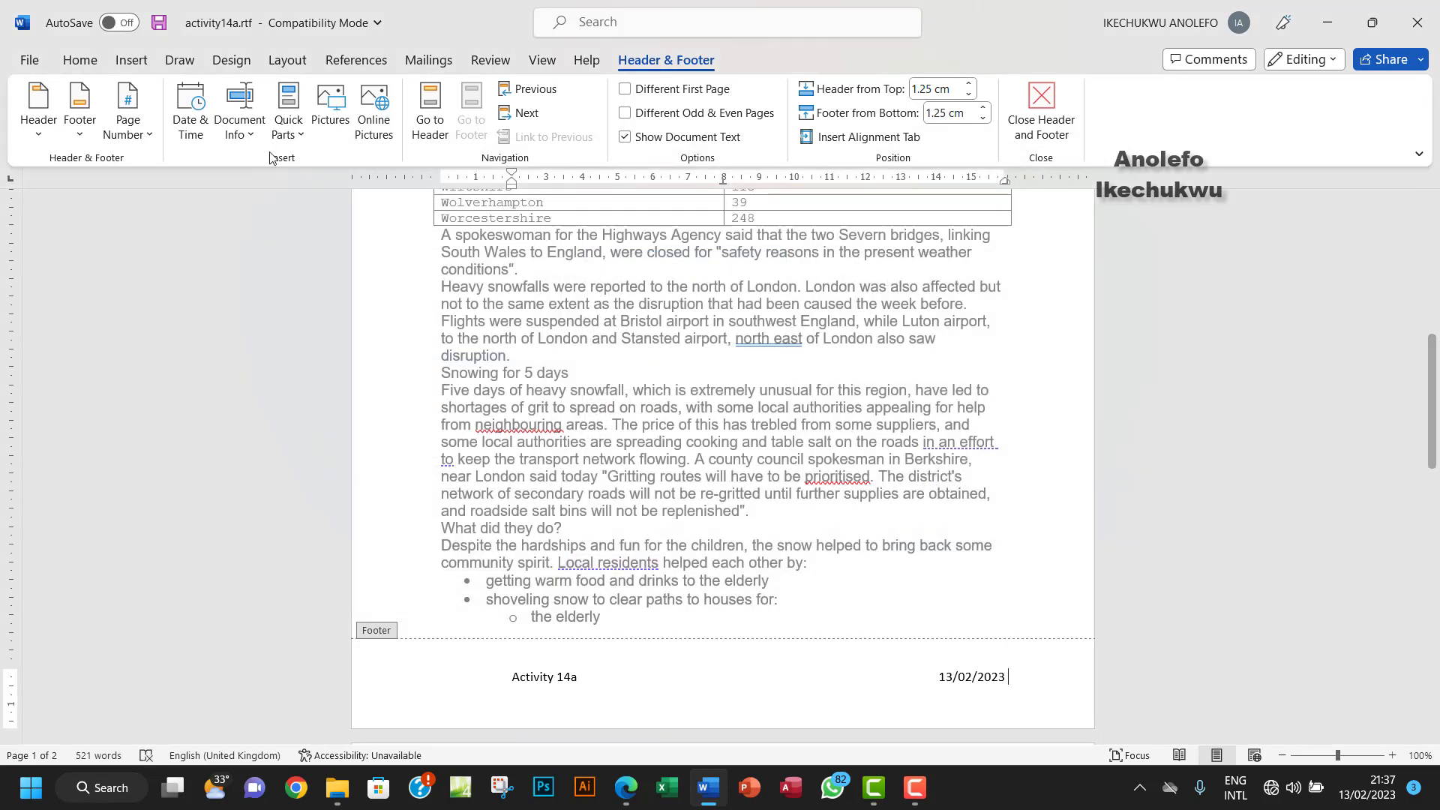
Insert an automated Time field in h:mm am/pm format after the footer date, and close header and footer editing
click(288, 124)
click(315, 220)
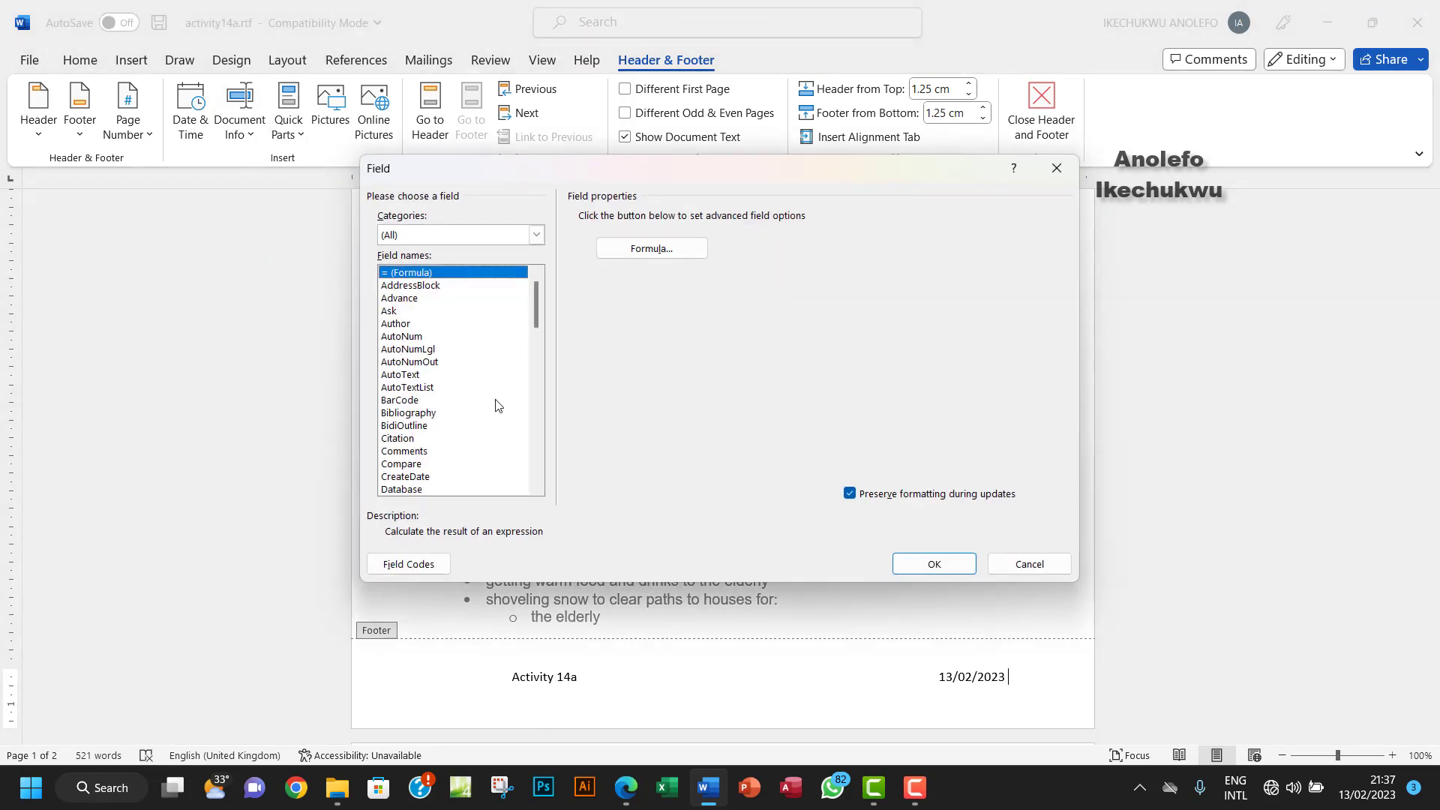
drag(534, 291, 545, 438)
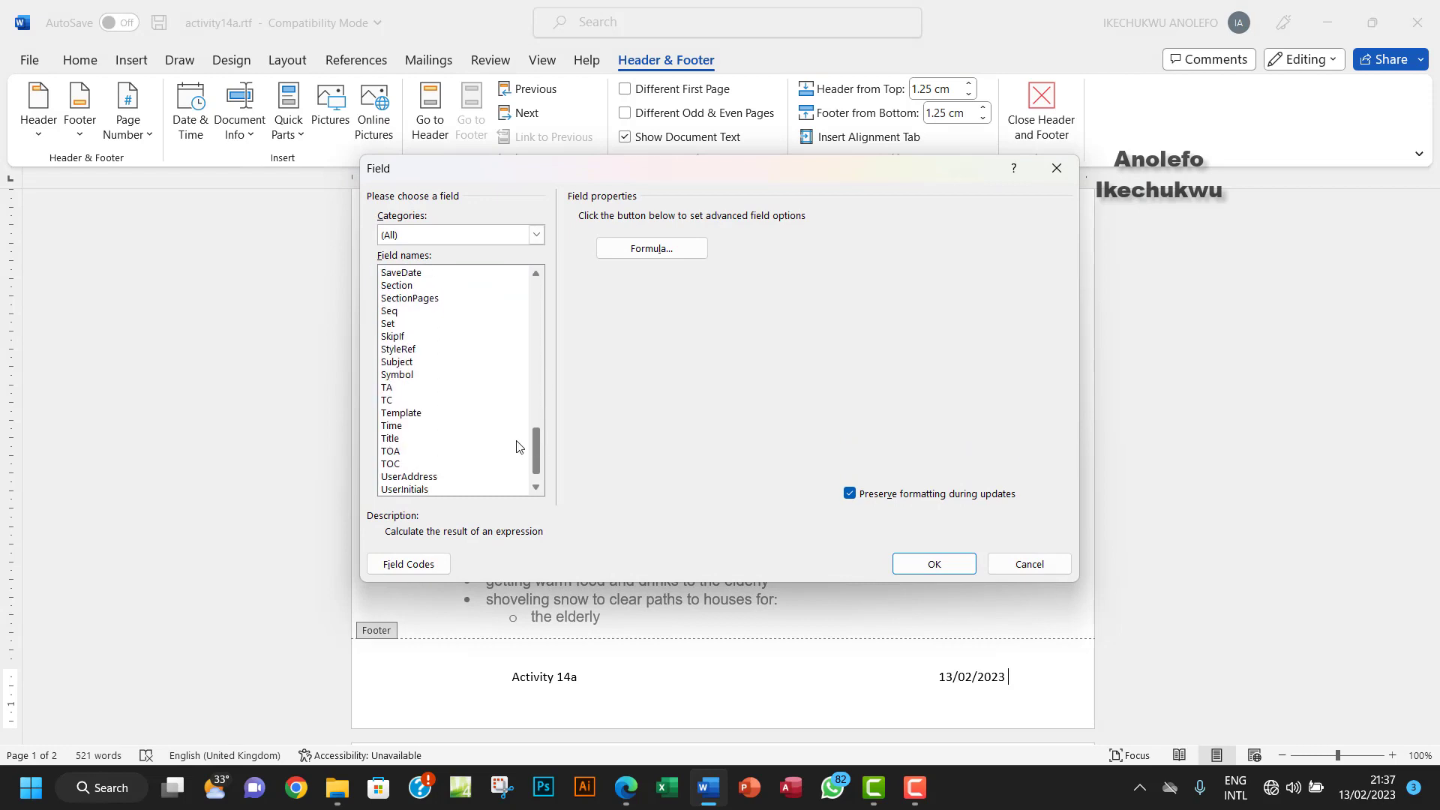
click(405, 426)
click(609, 418)
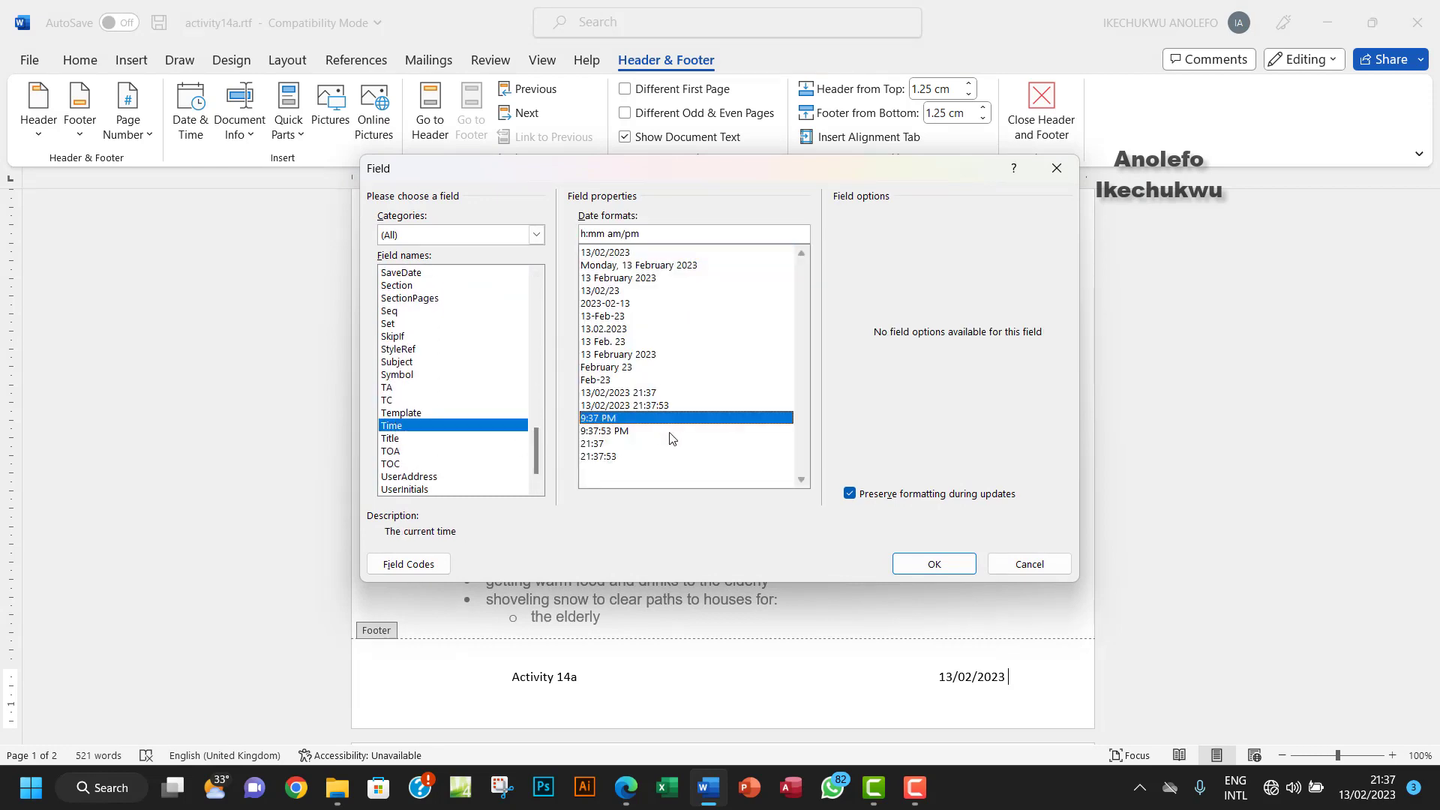
click(932, 567)
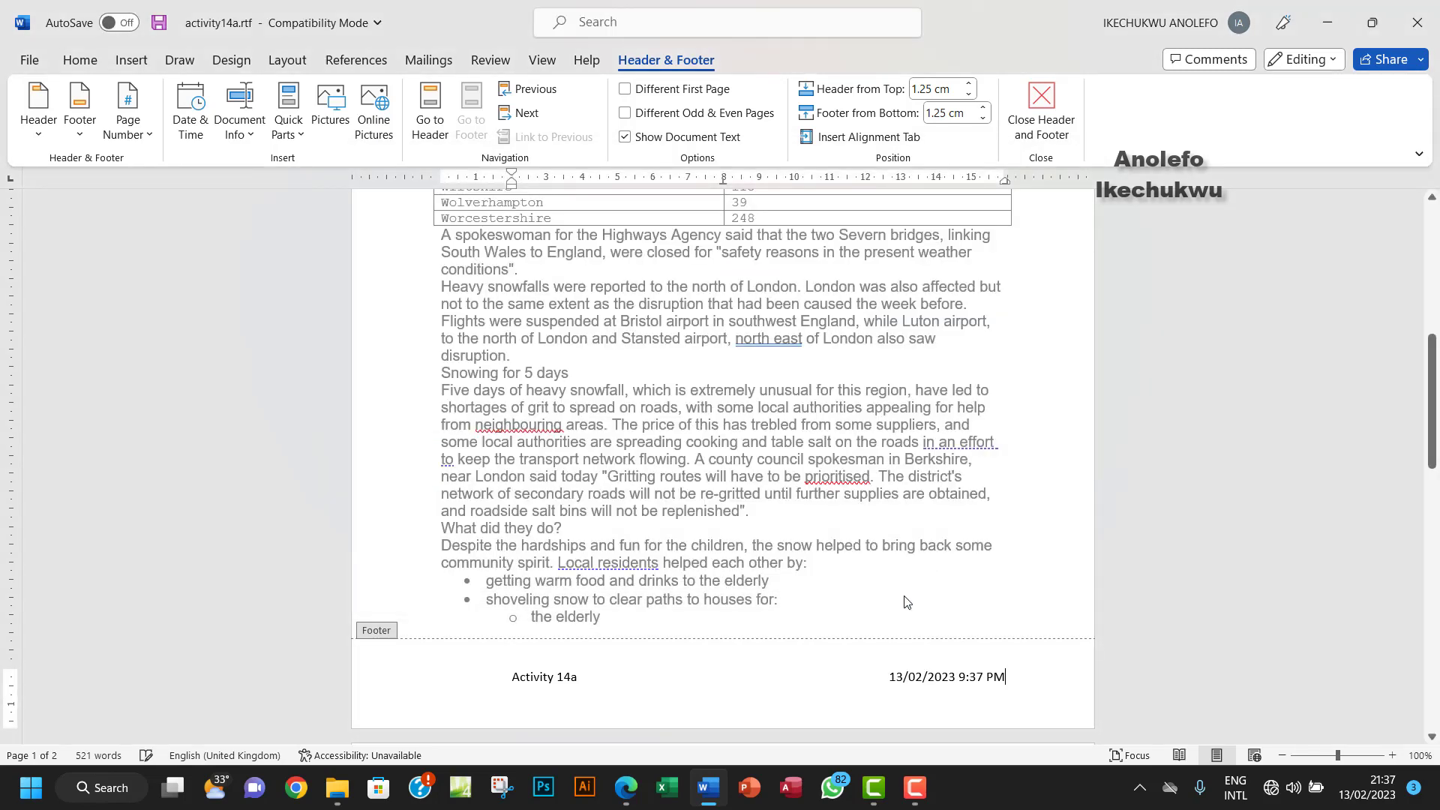
click(1040, 112)
scroll(711, 632, up, 8)
scroll(713, 630, up, 2)
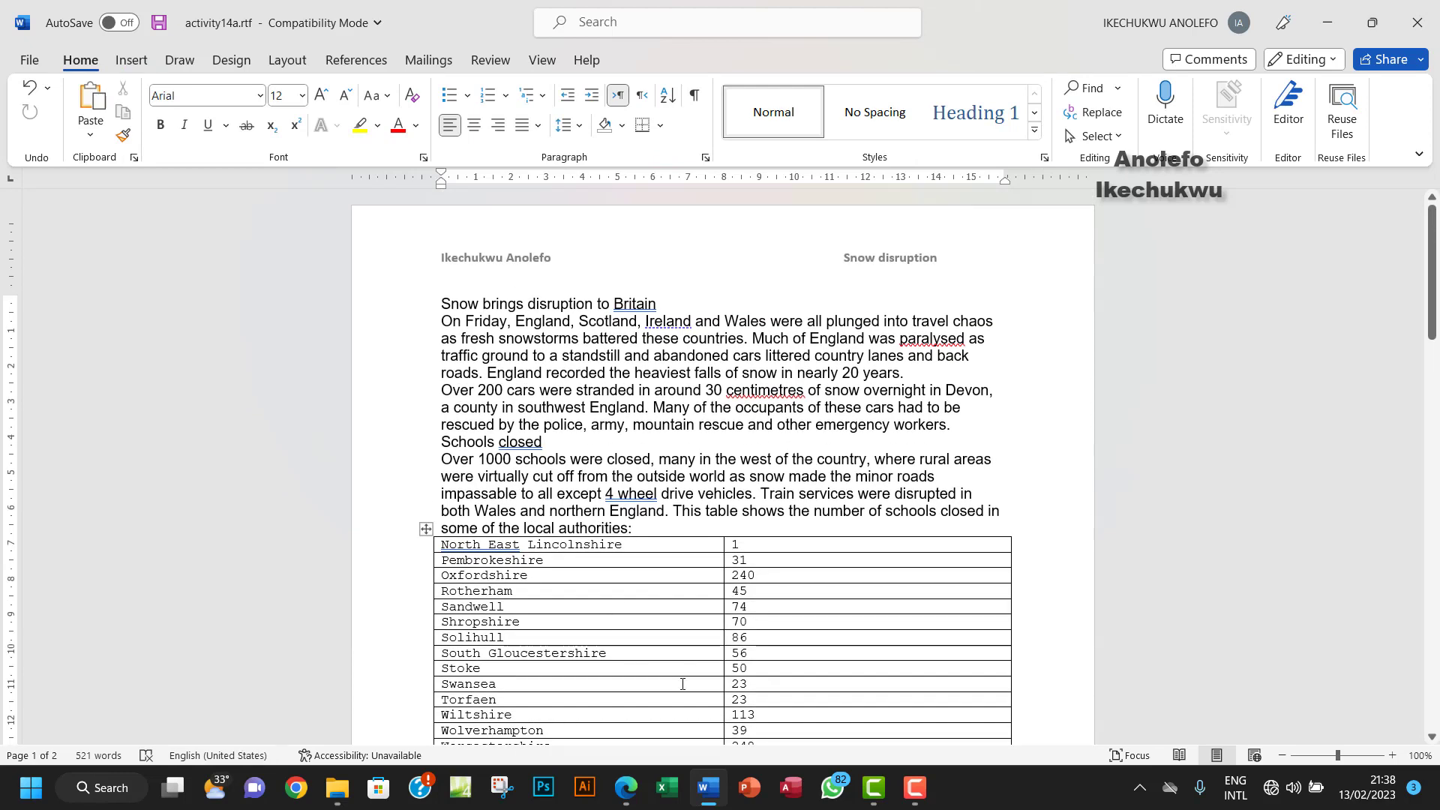
Consult the Activity 14a style table in Edge, and in Word set the heading "Snow brings disruption to Britain" to 20 point
click(625, 787)
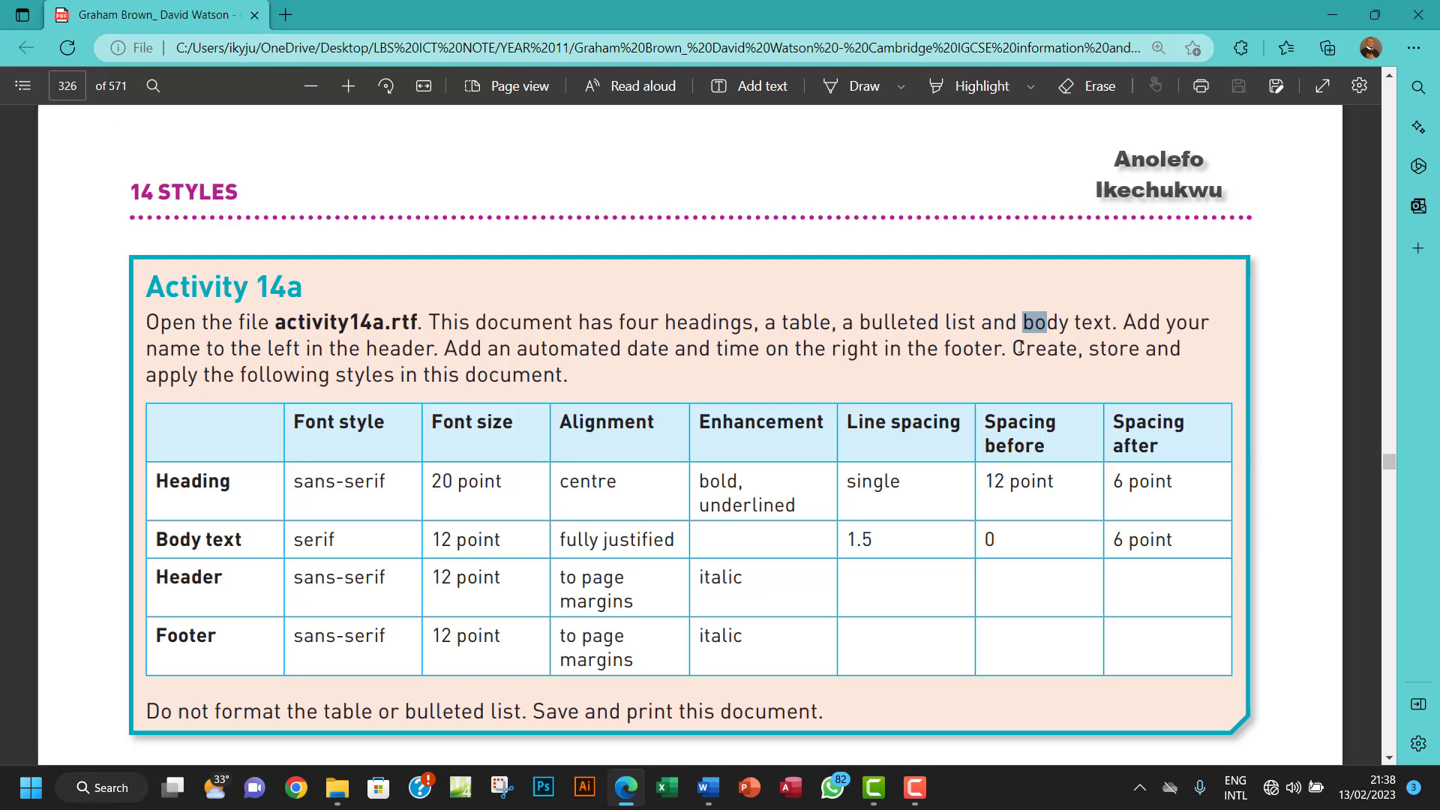
drag(1014, 348, 1057, 349)
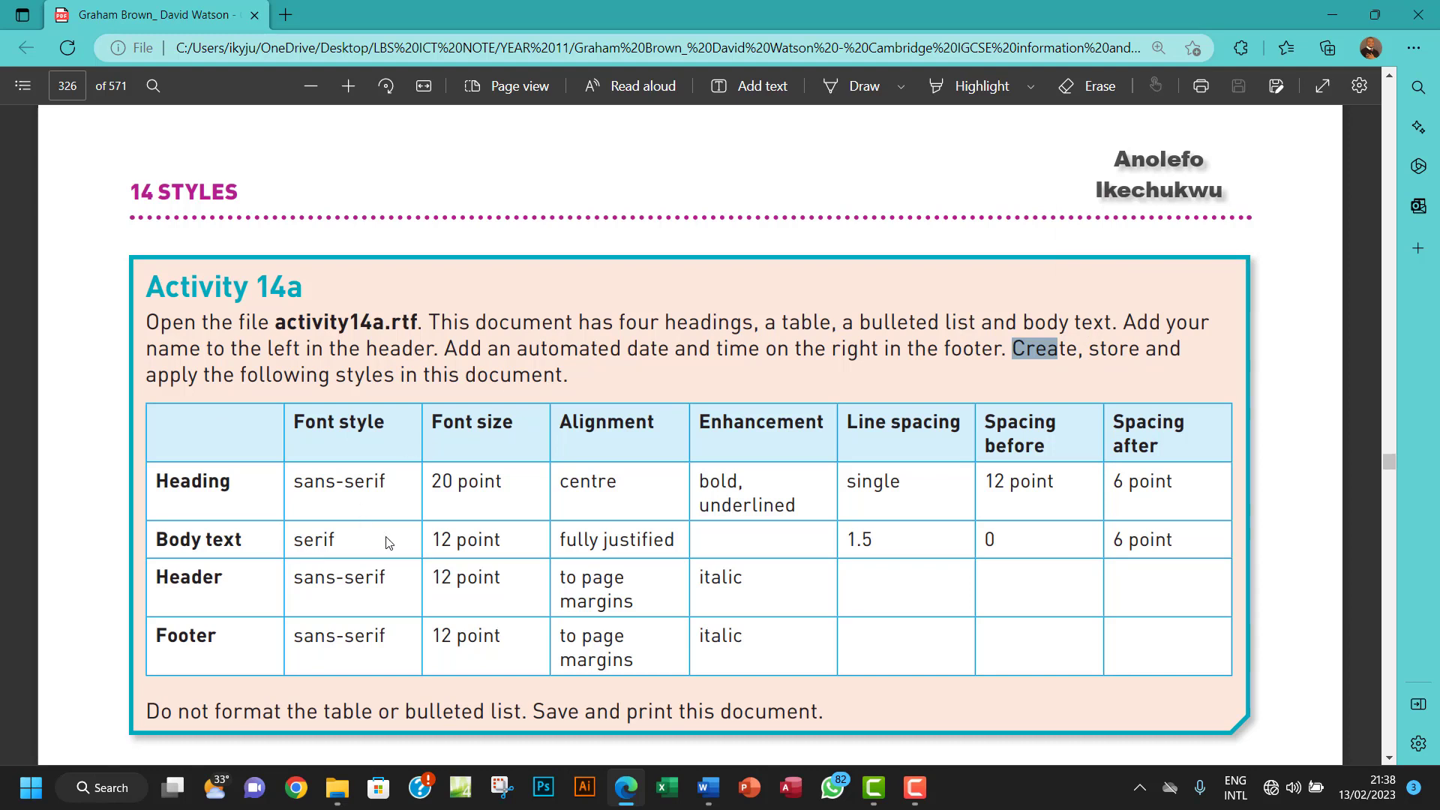
scroll(389, 542, down, 1)
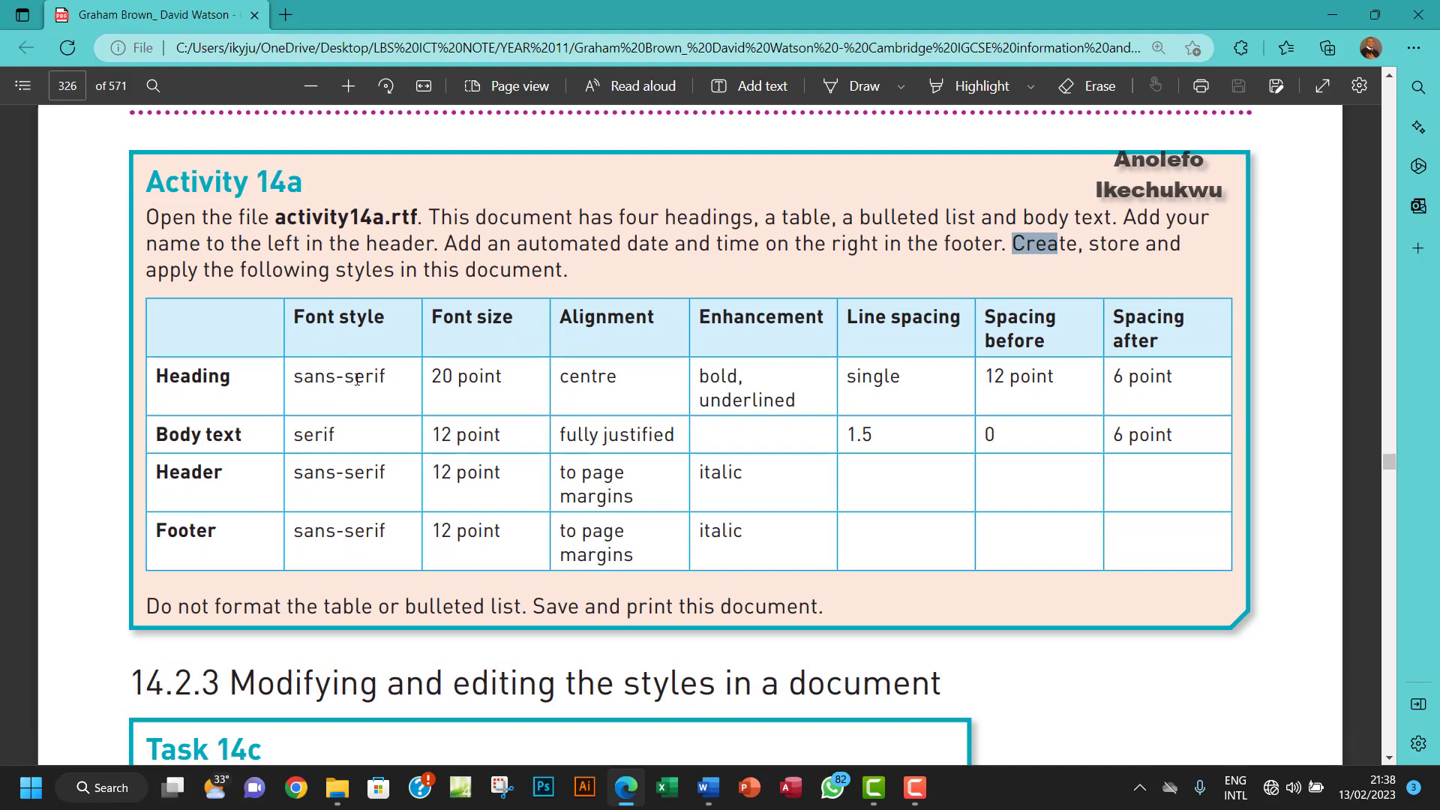
click(707, 787)
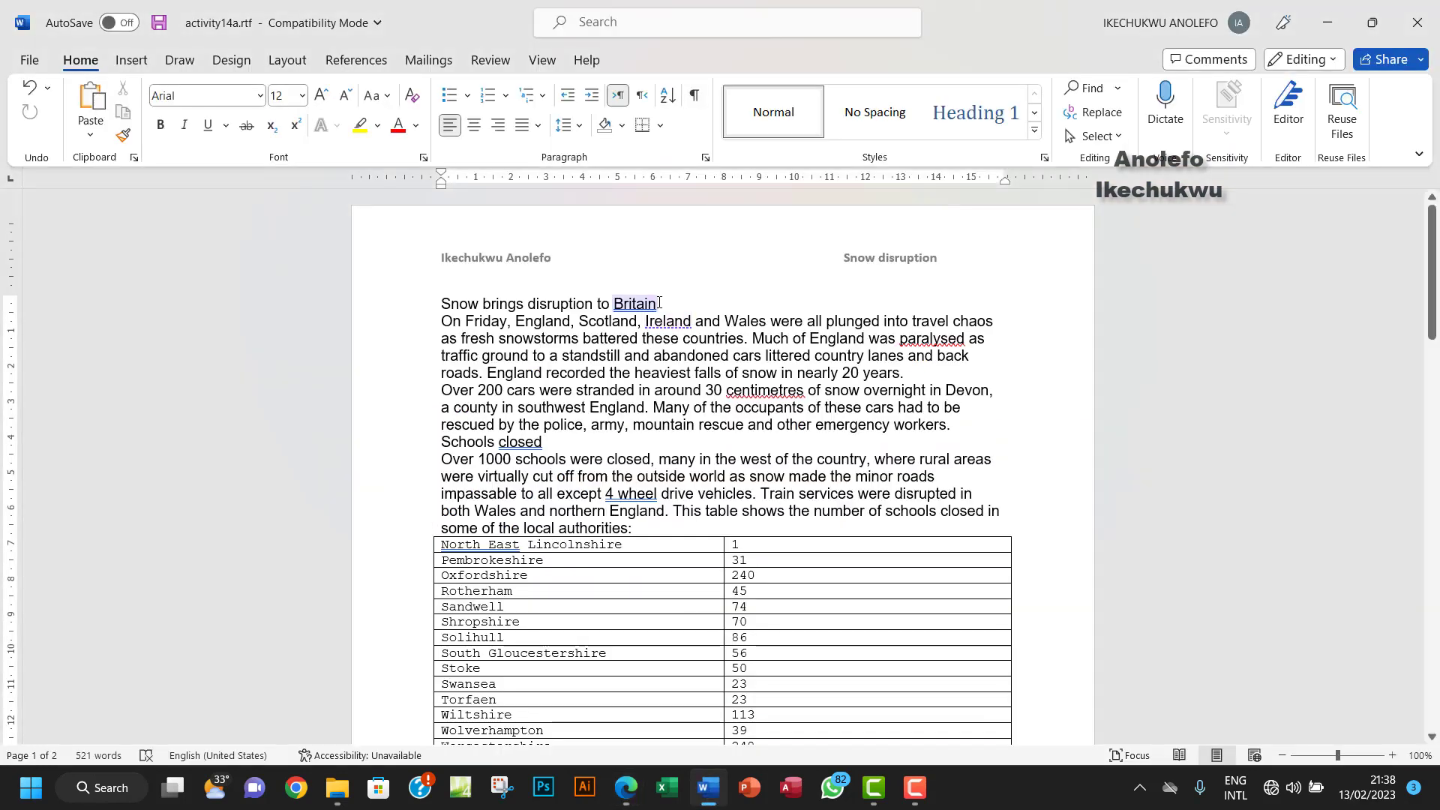
drag(666, 304, 454, 305)
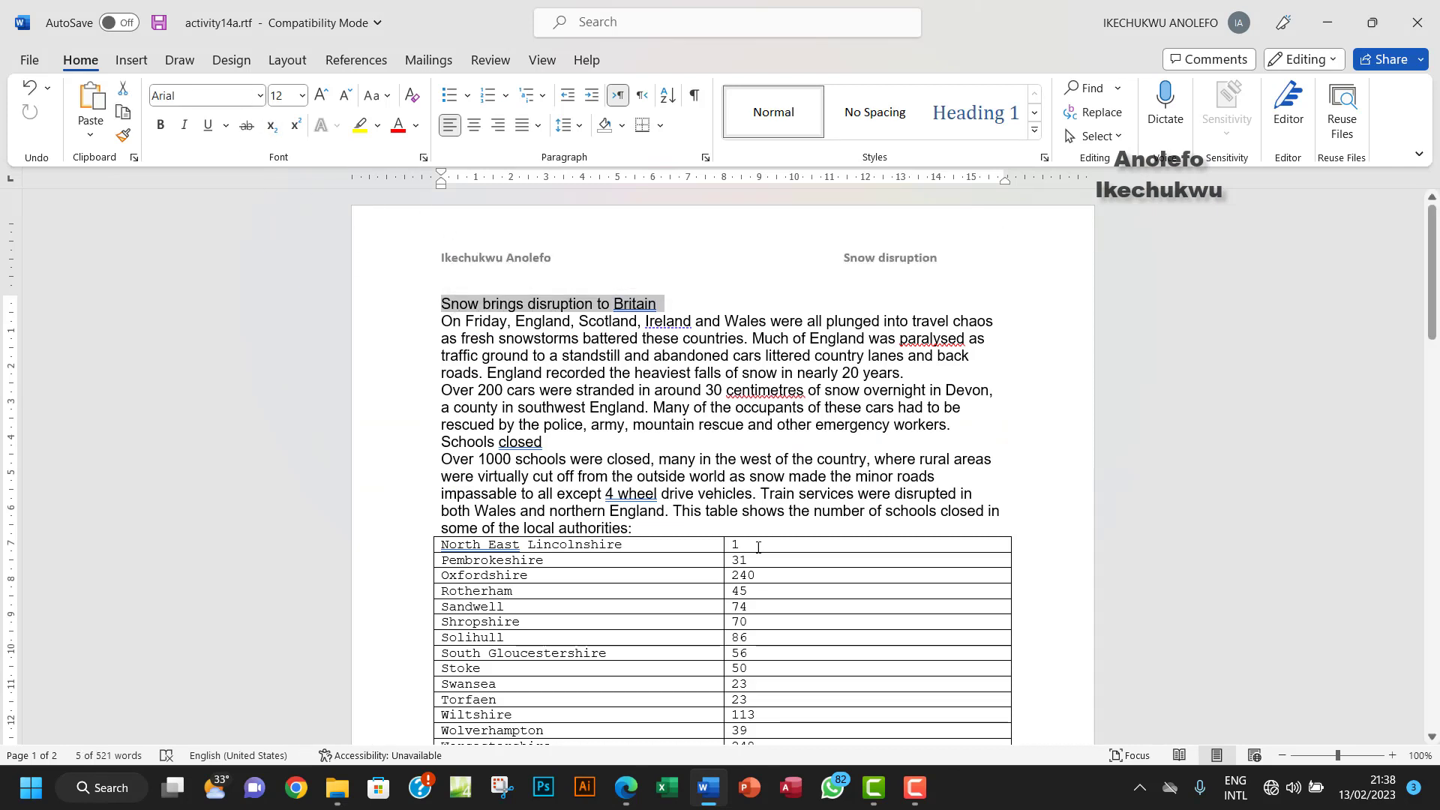
click(632, 797)
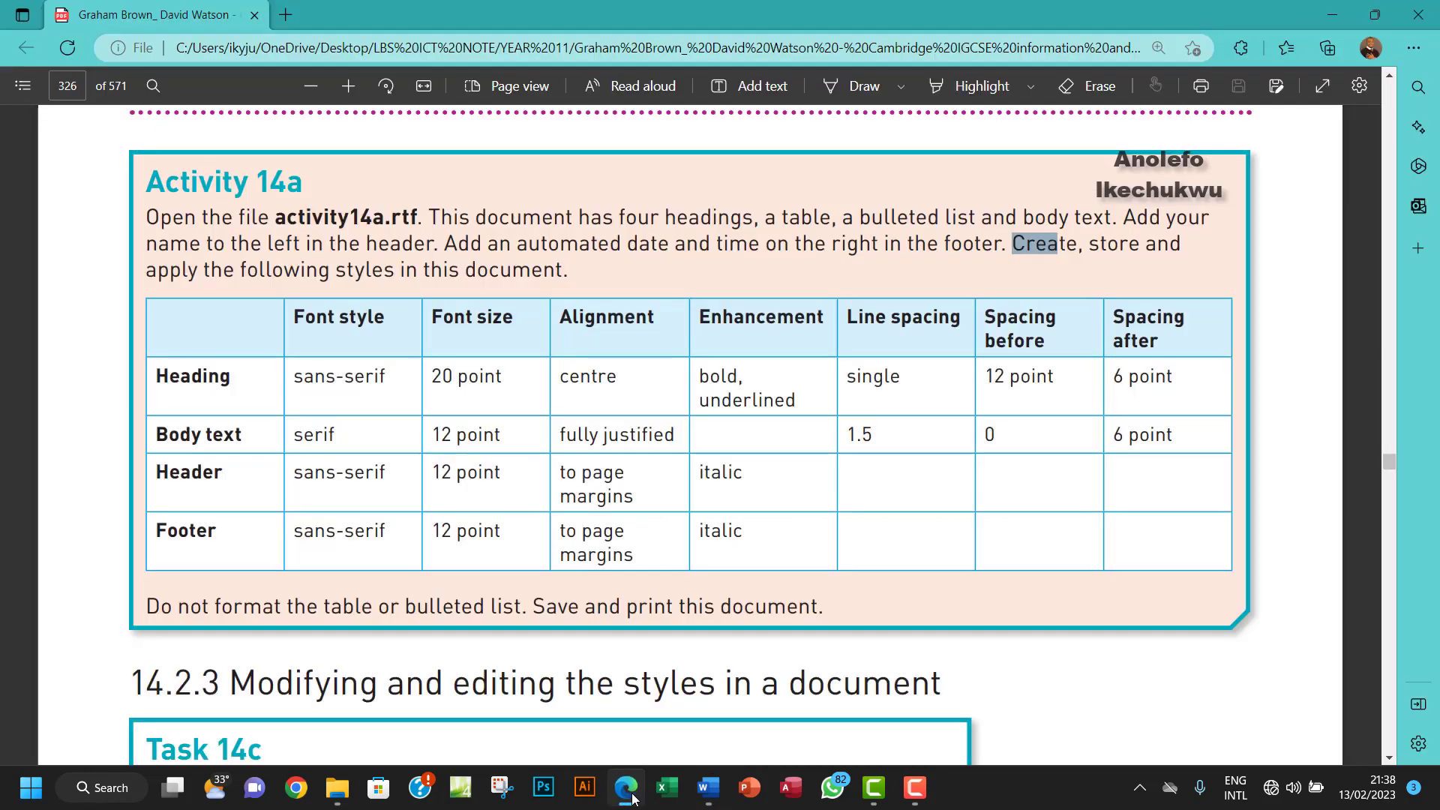
click(632, 796)
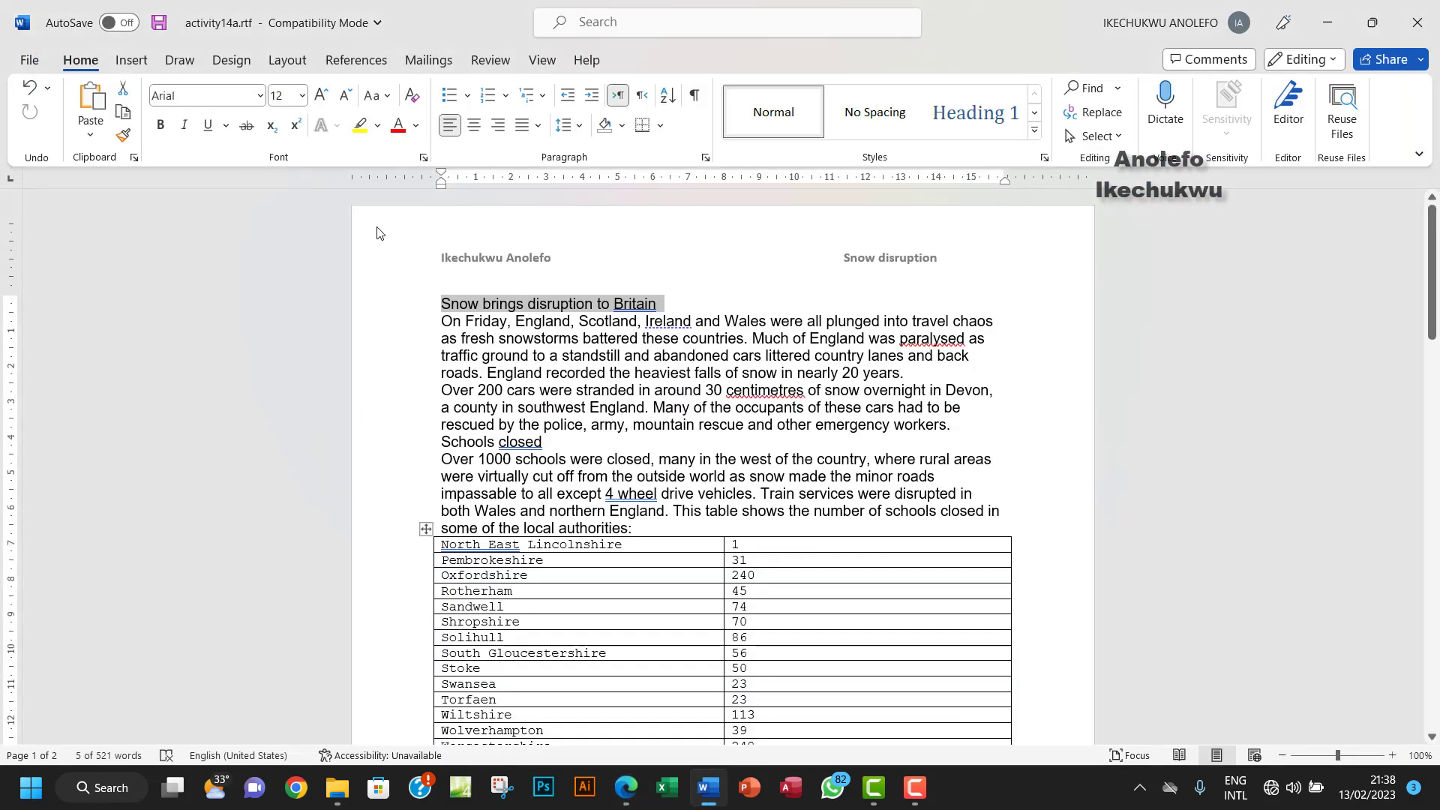
click(304, 98)
click(292, 312)
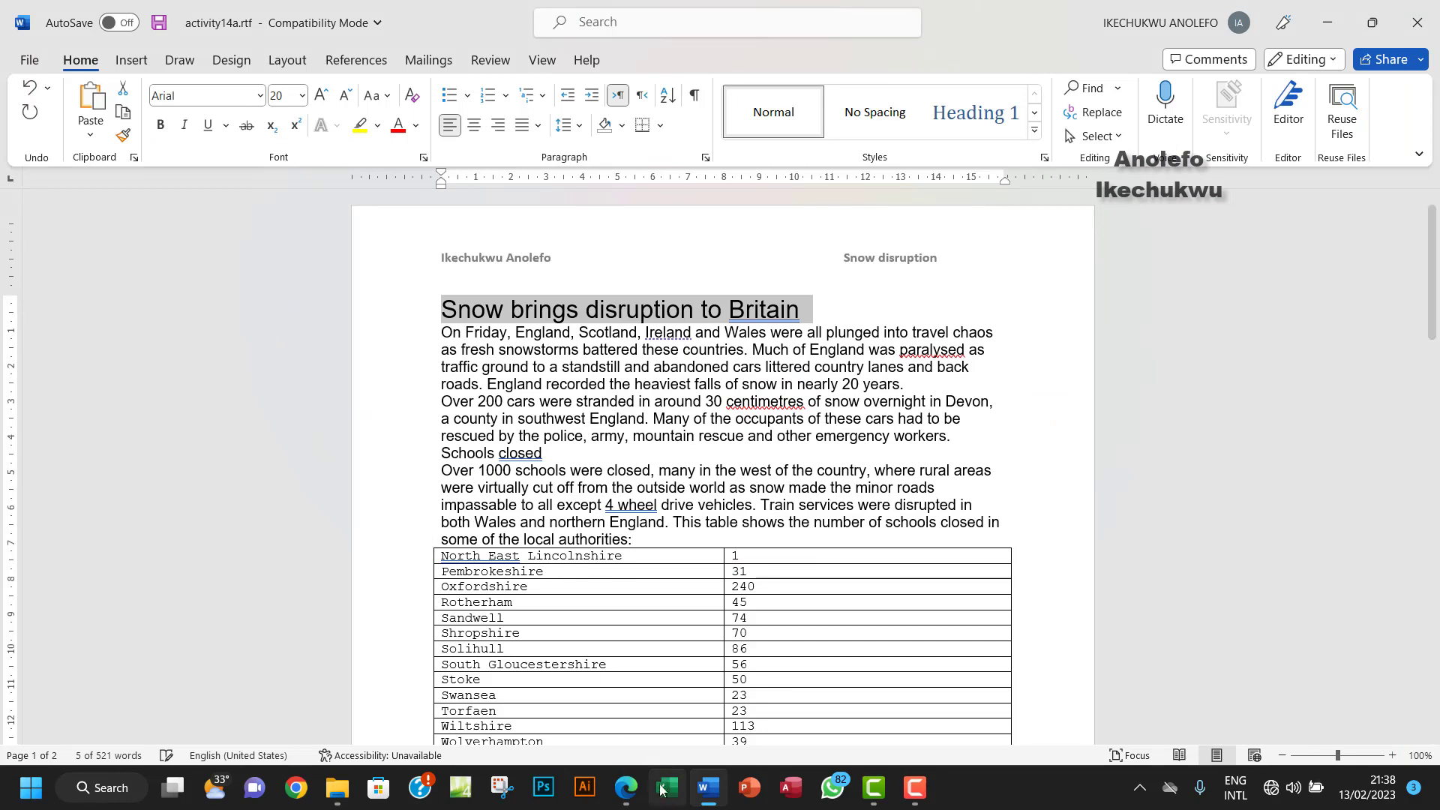
click(630, 798)
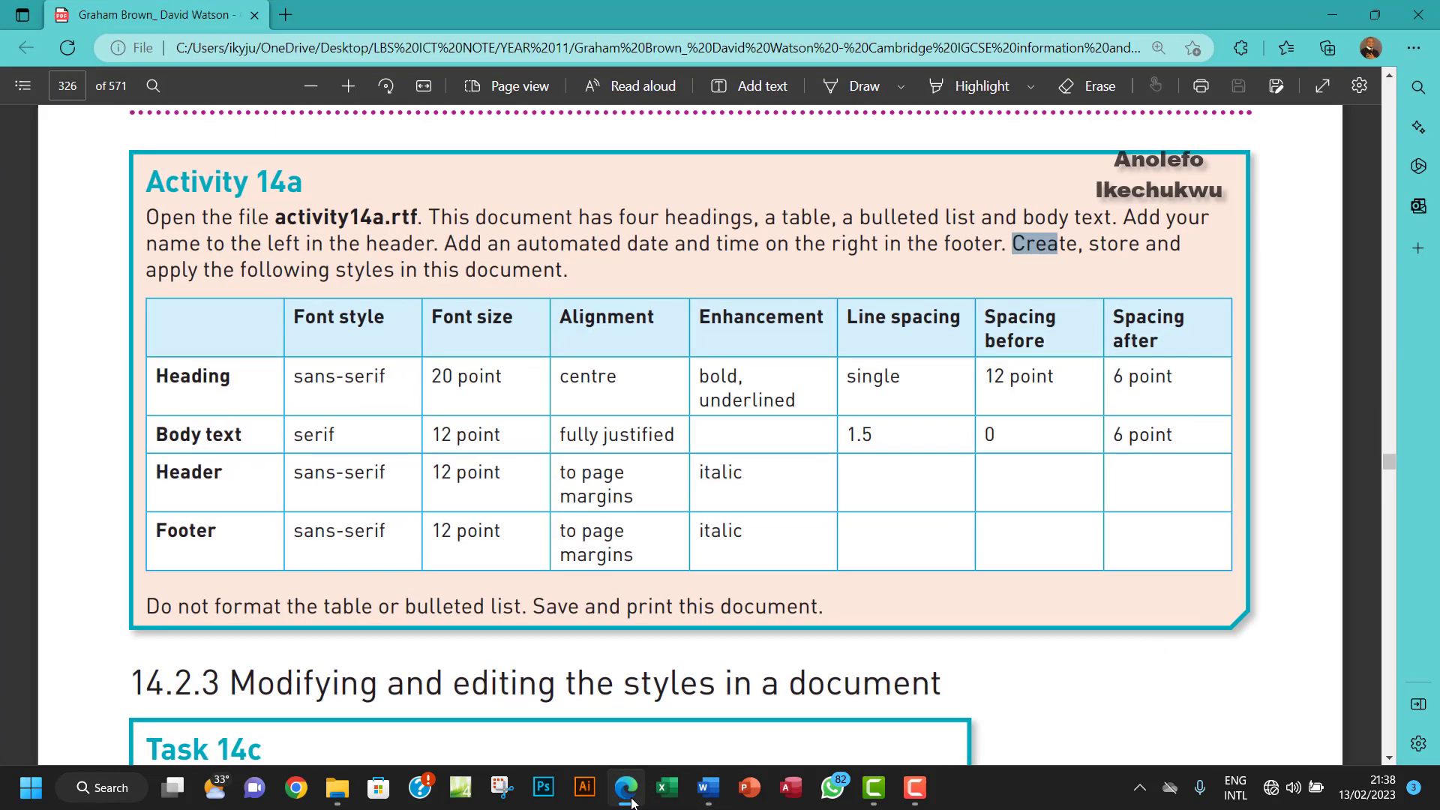
Return to Word and make the heading "Snow brings disruption to Britain" centred, bold and underlined, checking the Activity 14a style table in Edge
click(633, 801)
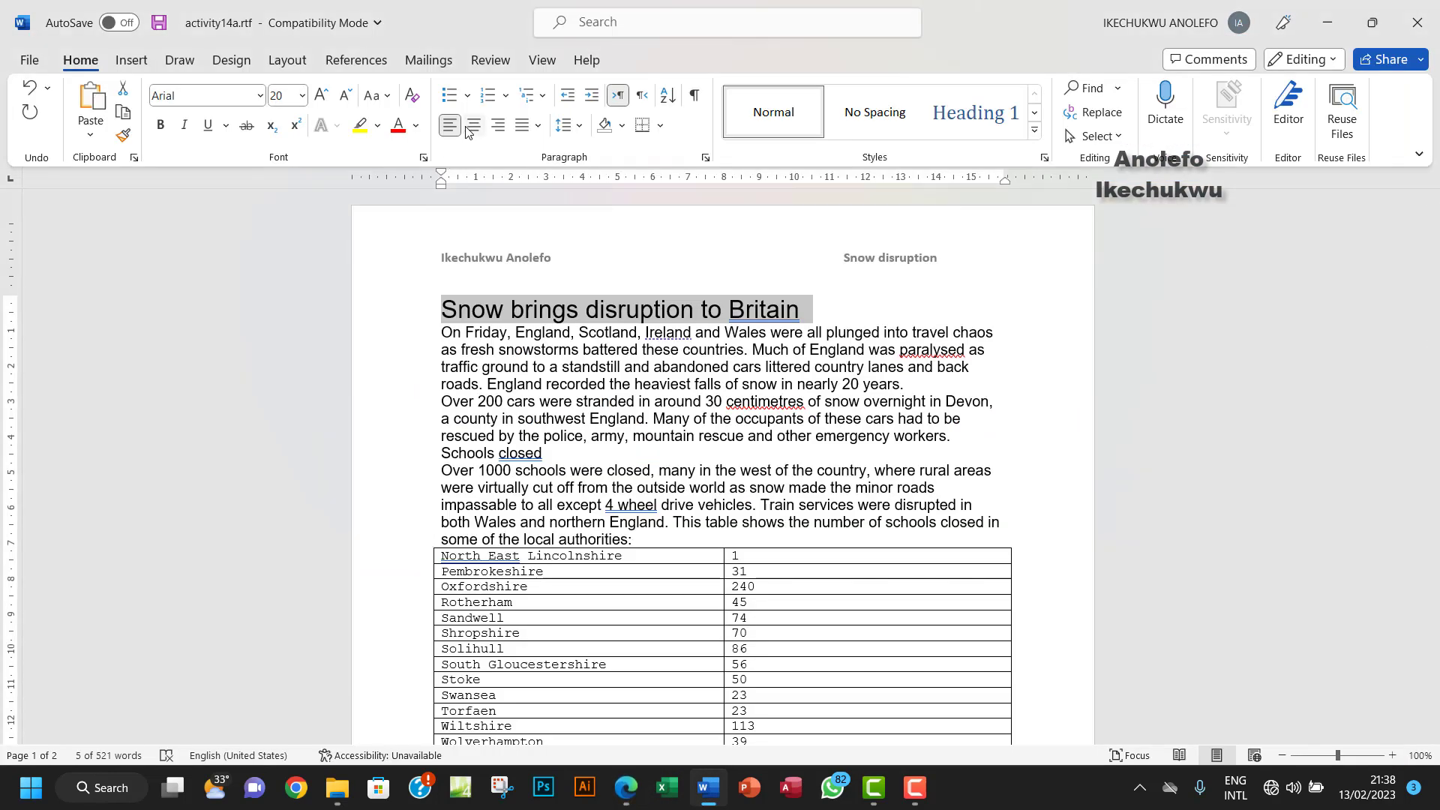
key(ctrl+e)
click(632, 801)
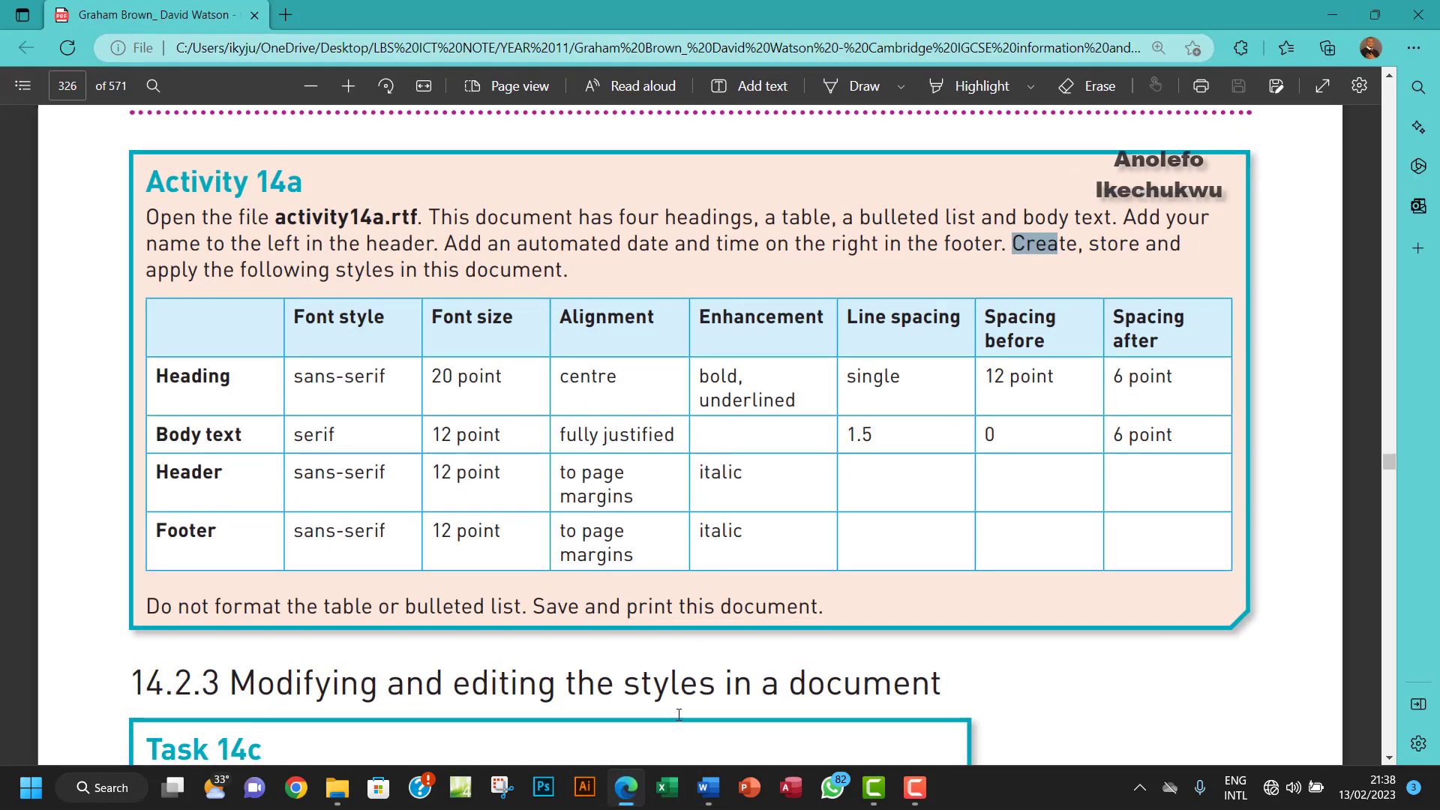
click(708, 787)
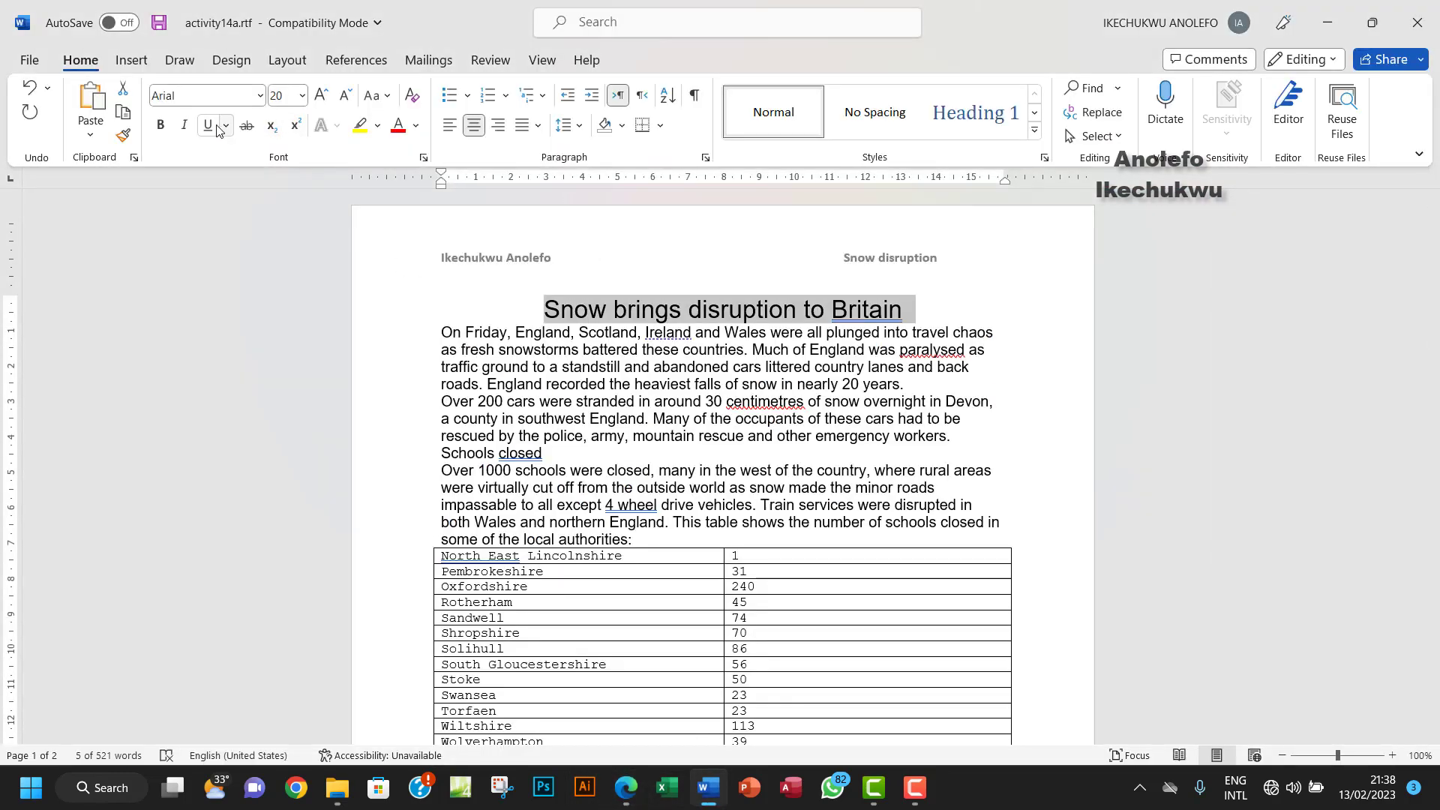
click(160, 124)
click(208, 125)
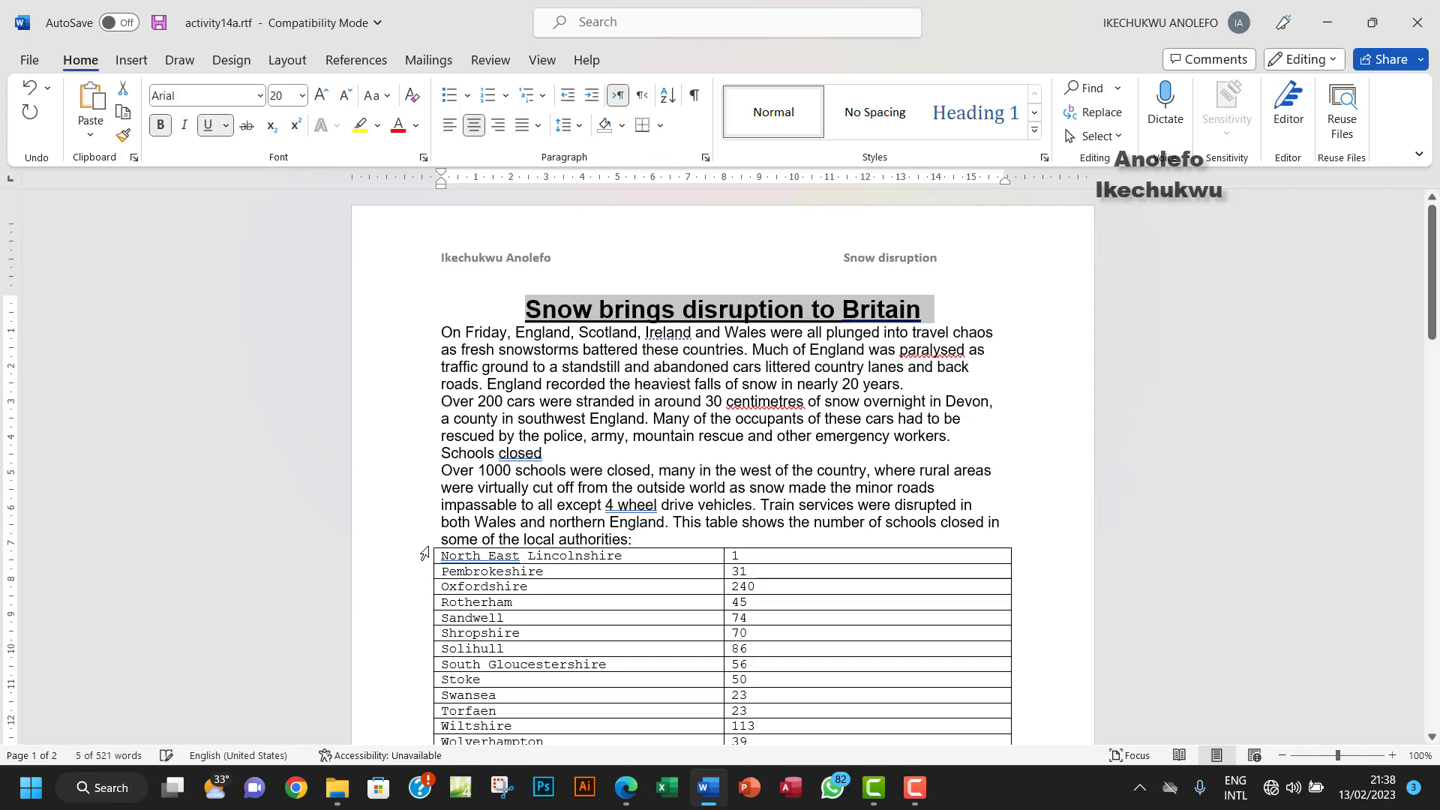
Check the spacing values in Edge, and in Word set the selected heading's paragraph spacing to 12 pt before and 6 pt after
click(627, 799)
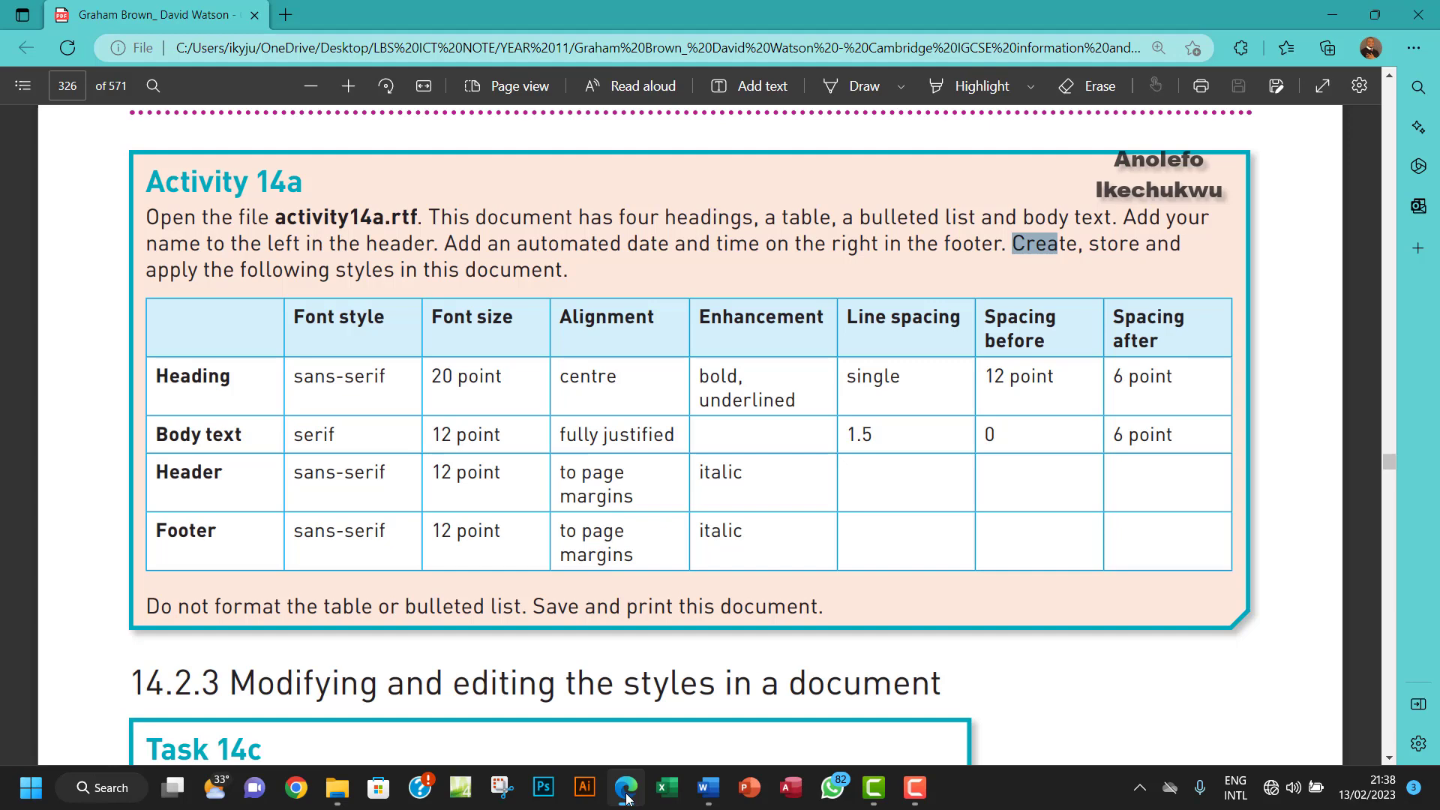
click(626, 795)
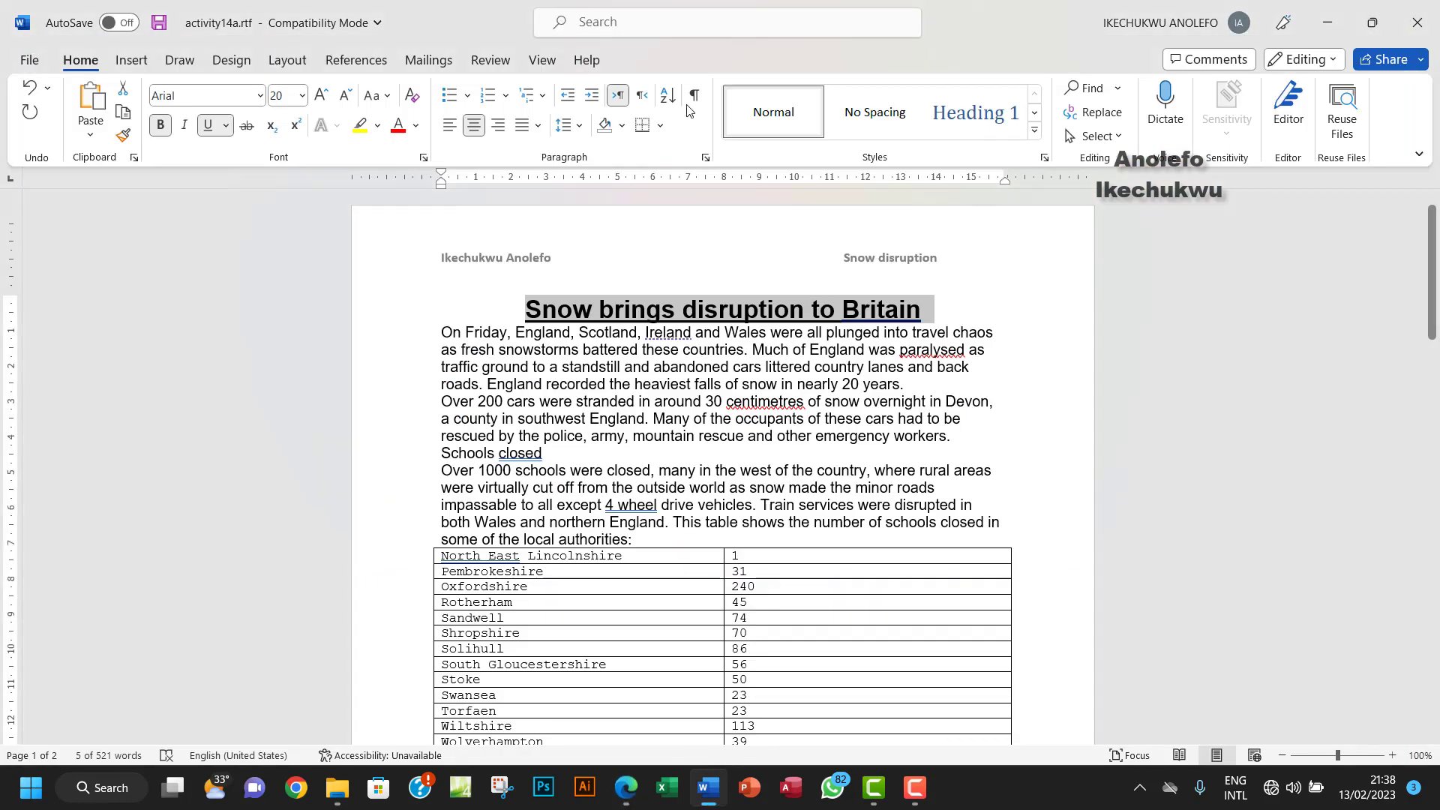
click(706, 159)
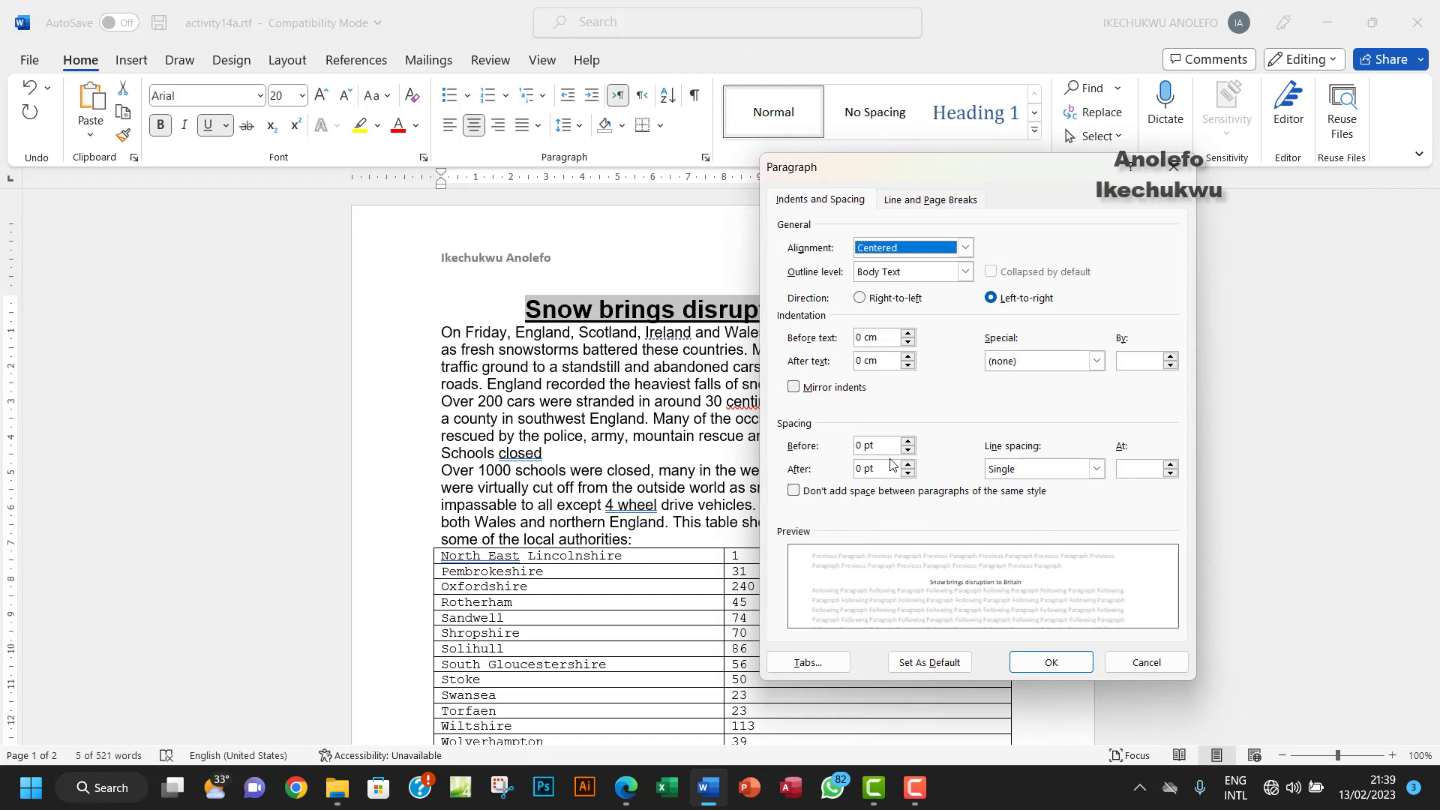
double_click(908, 441)
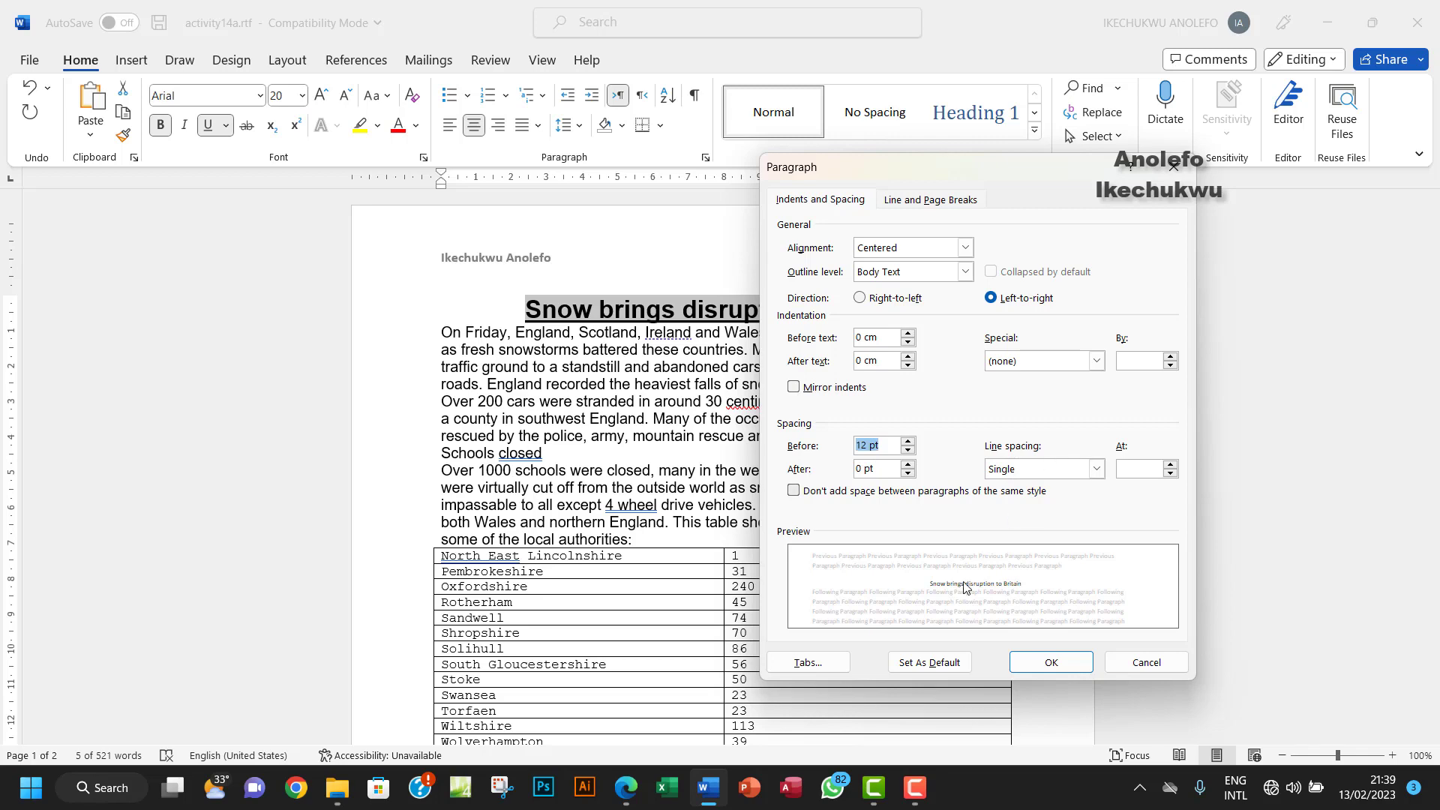
click(626, 787)
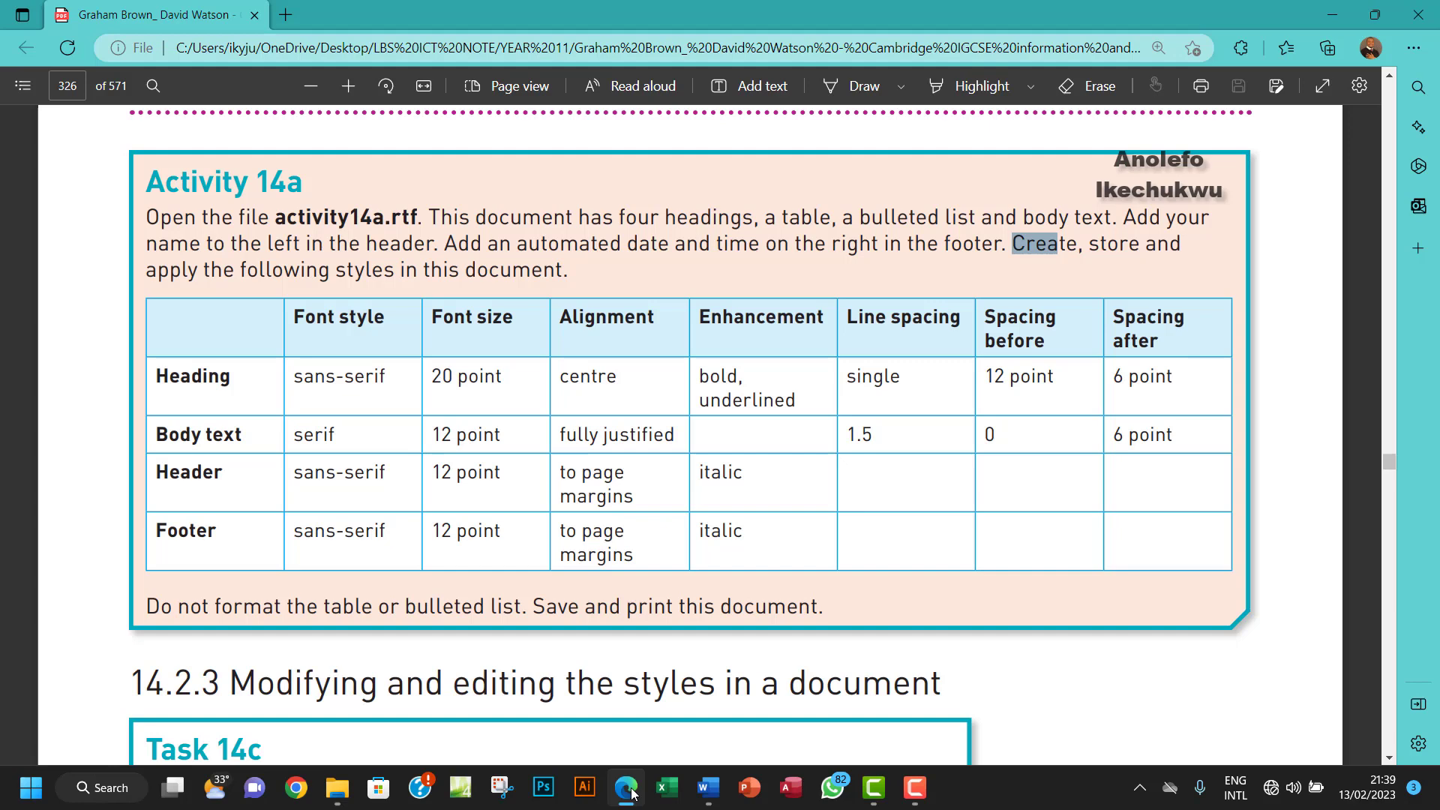
click(626, 788)
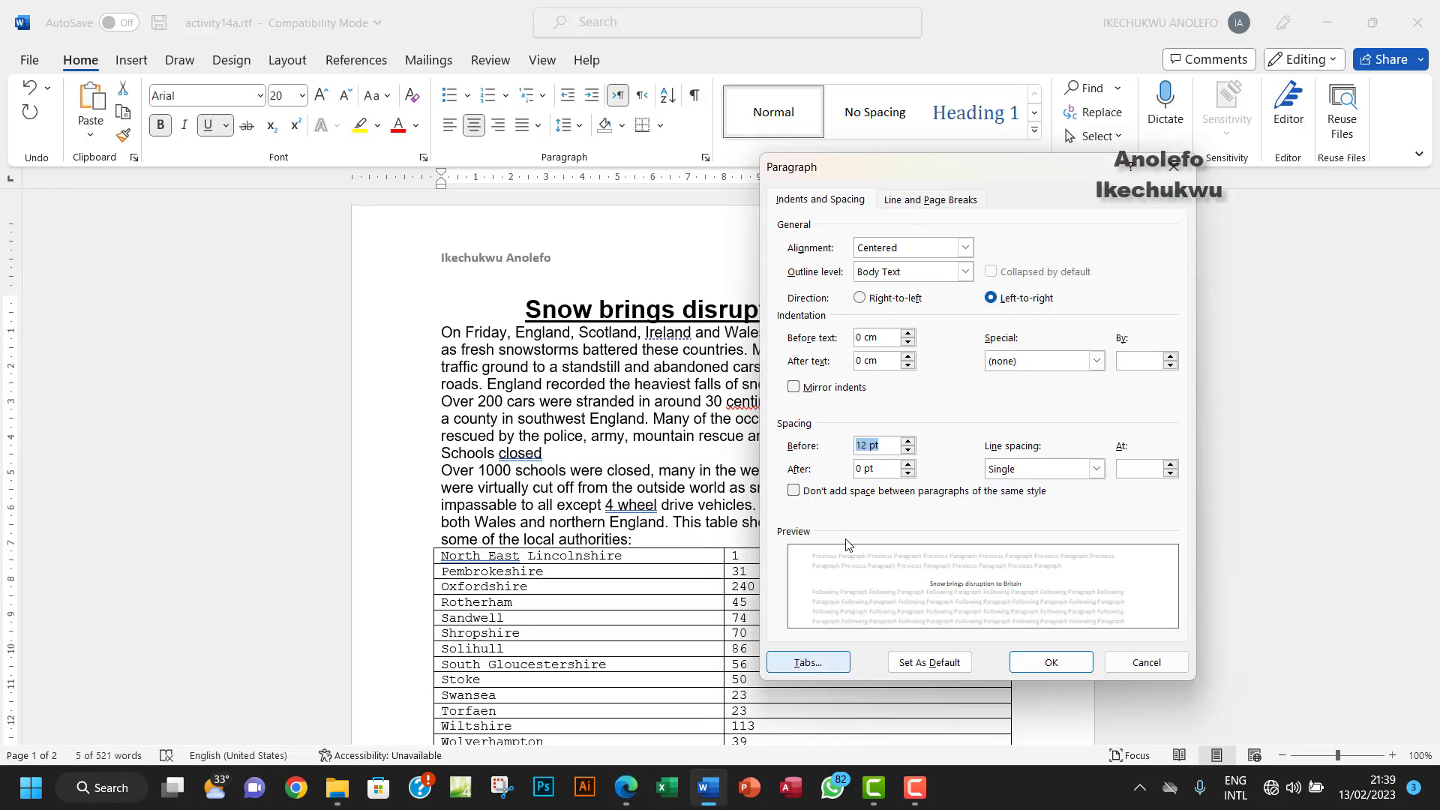
click(908, 465)
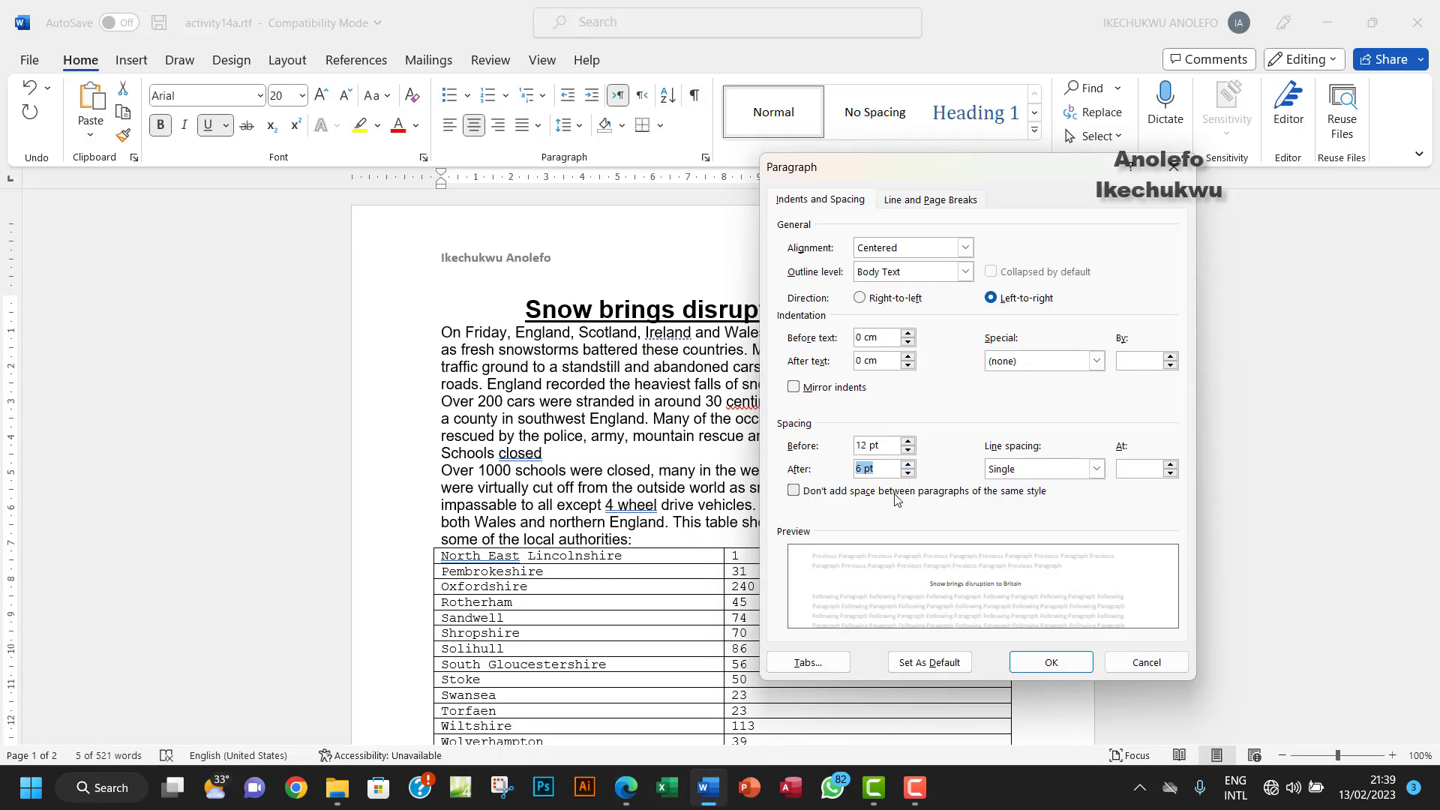
click(1052, 667)
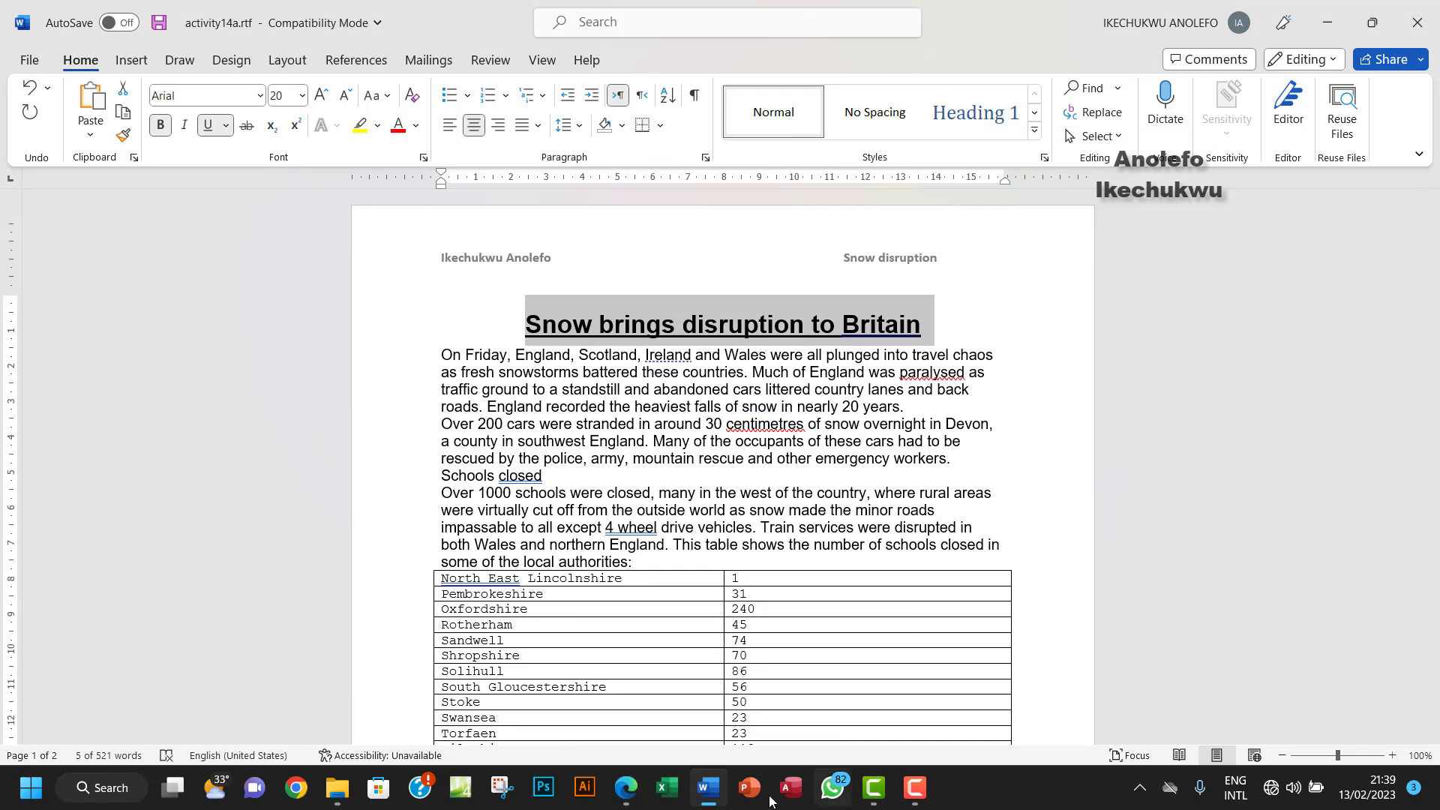
Recheck the brief in Edge, and in Word create a new style named act14a_heading from the selected heading's formatting
click(632, 793)
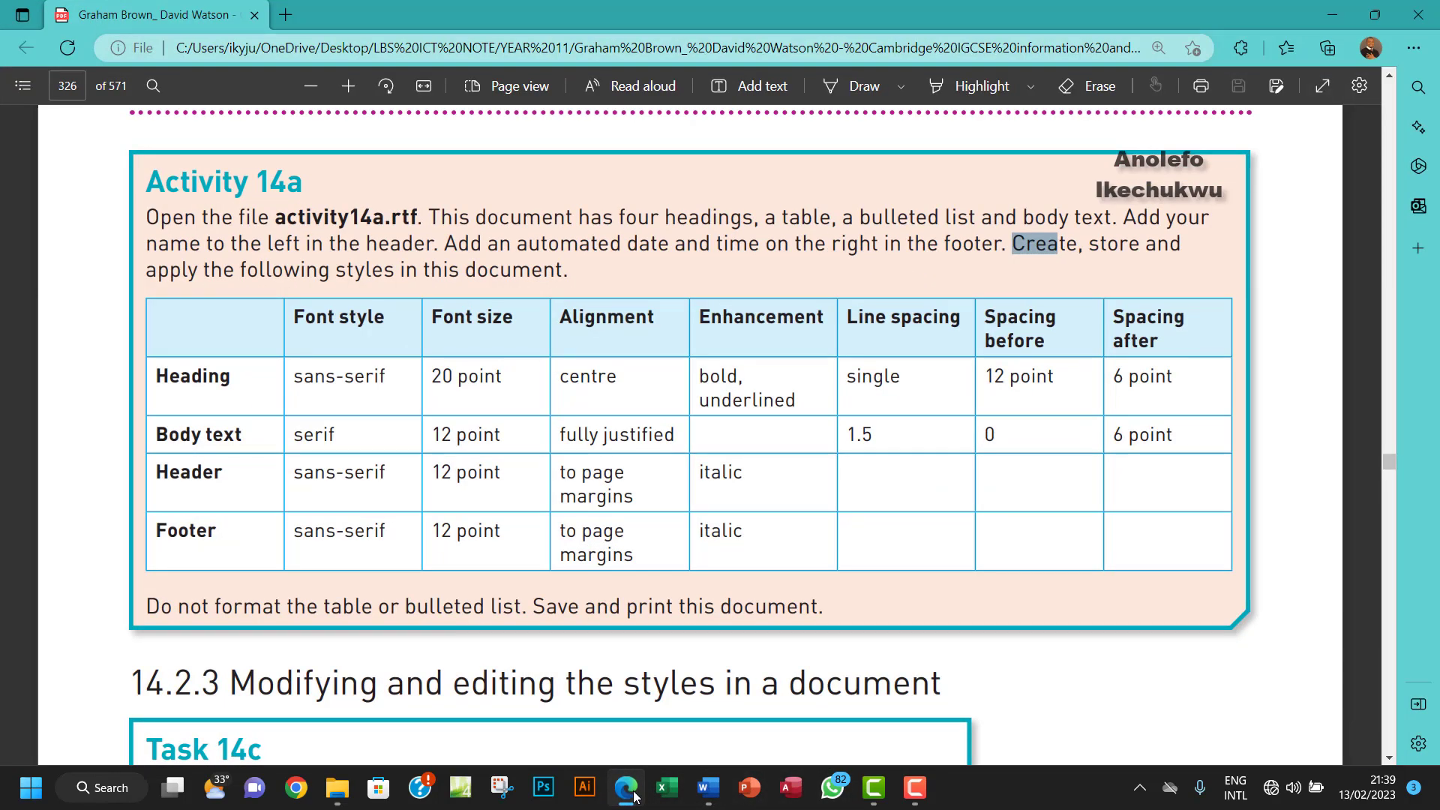
click(633, 793)
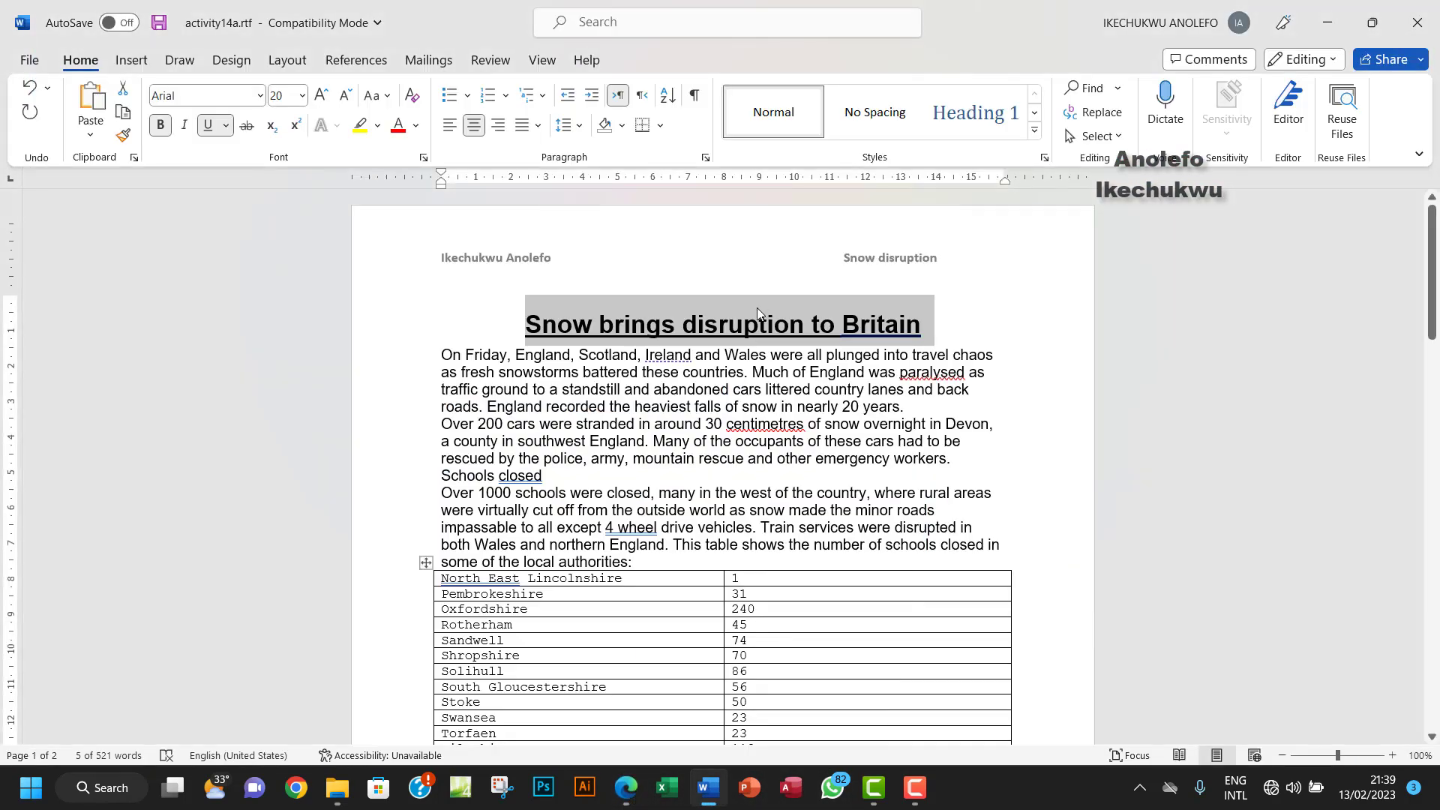
click(1034, 133)
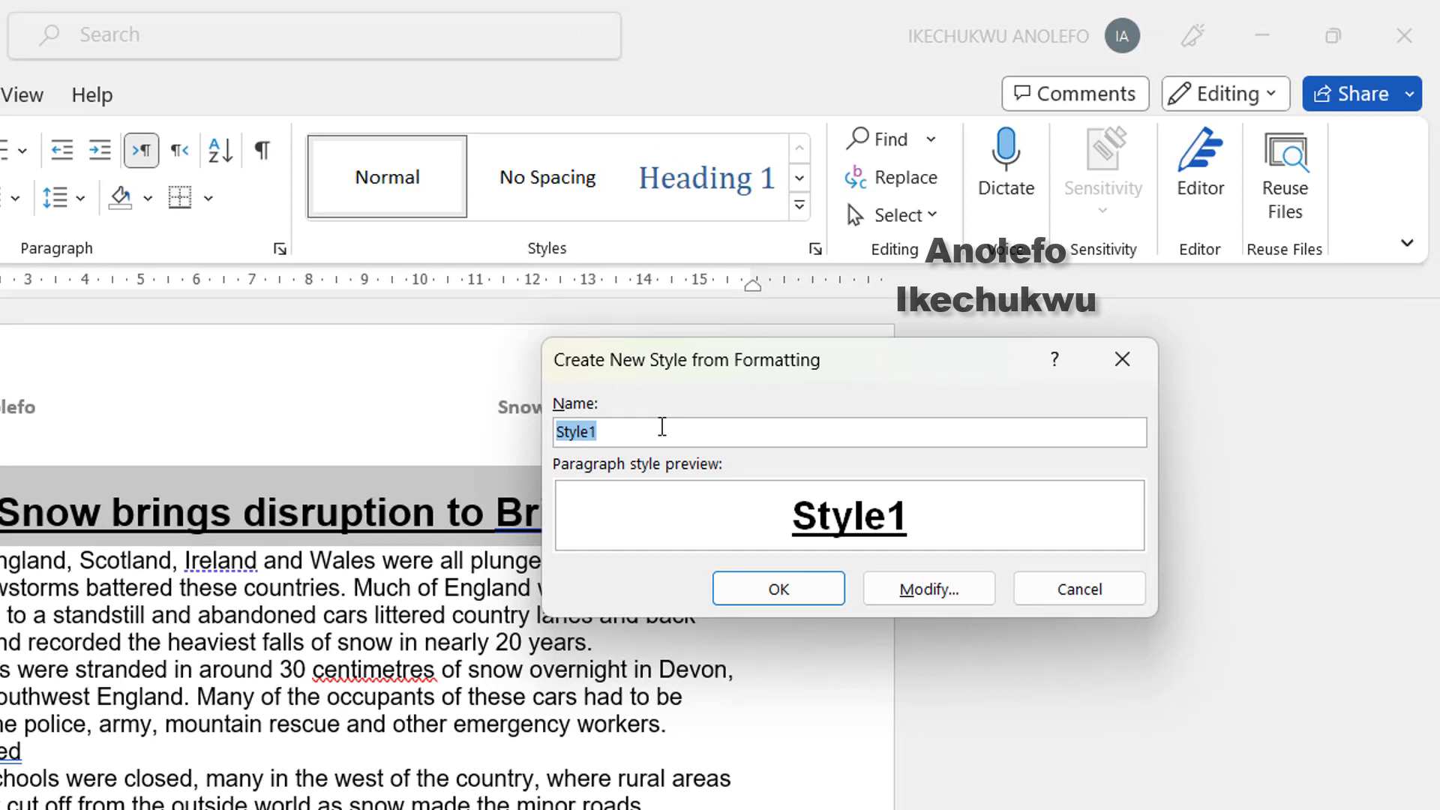
text(activit)
text(y1)
text(4)
key(BackSpace)
text(14)
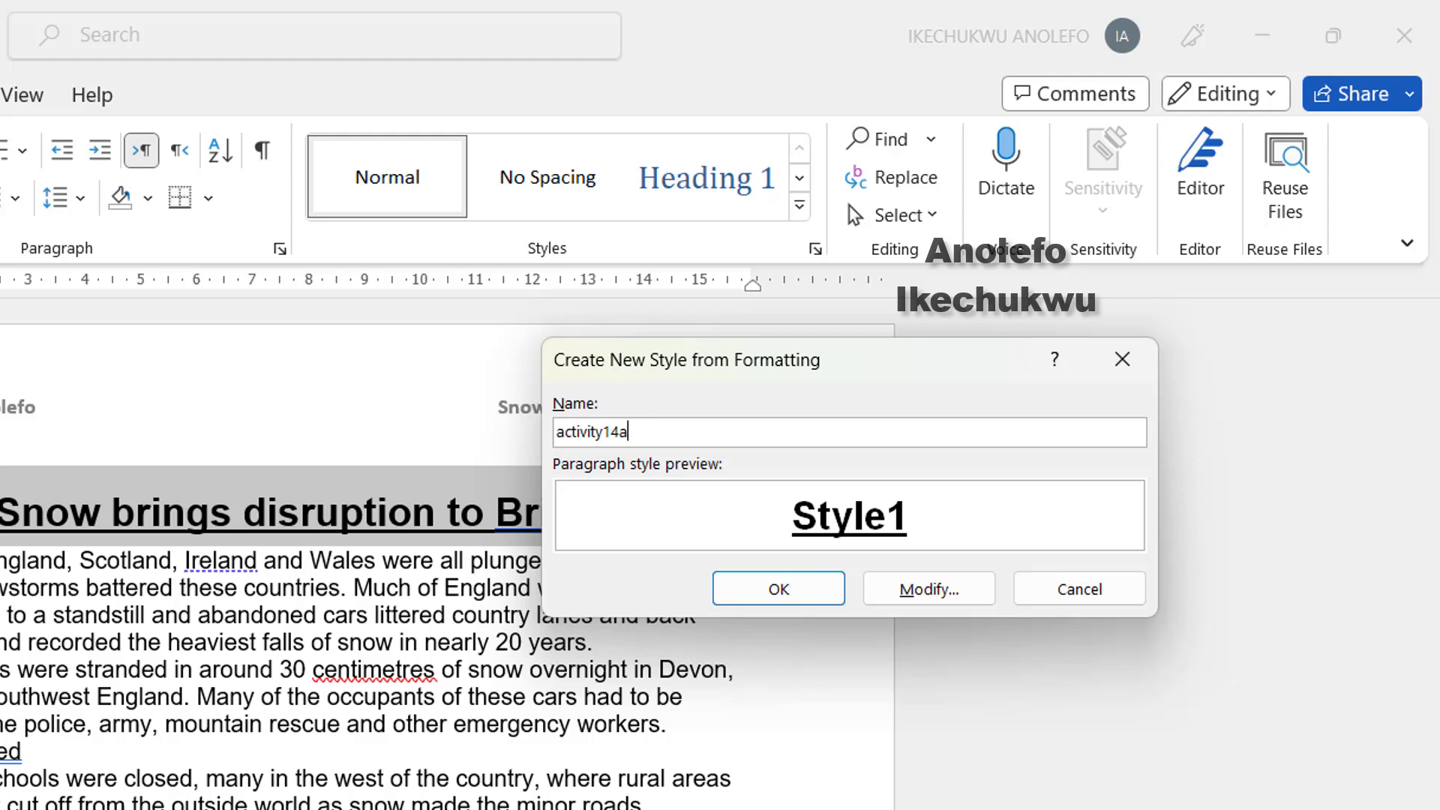
key(alt+Tab)
key(alt+Tab)
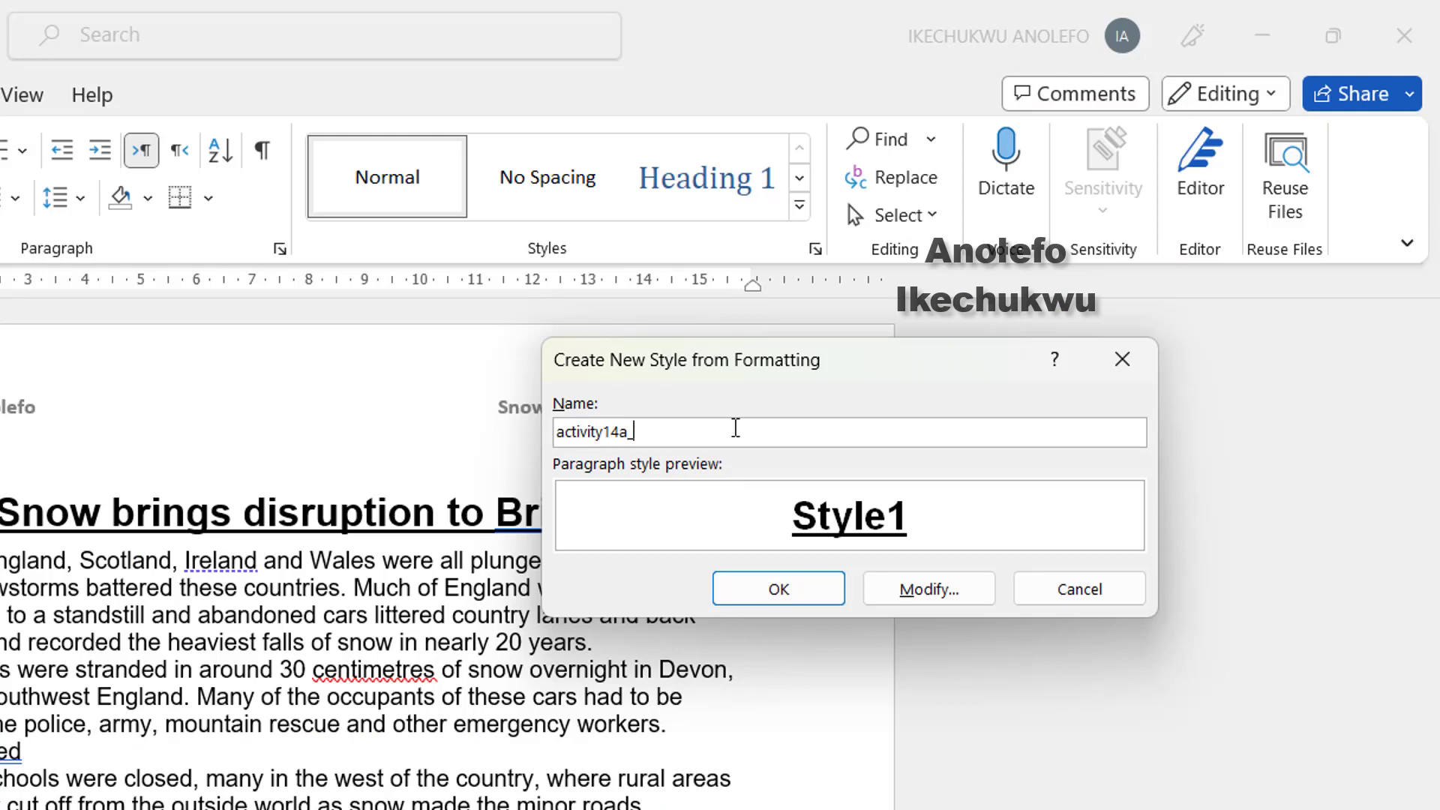
text(heading)
click(604, 433)
key(BackSpace)
key(BackSpace)
key(BackSpace)
key(BackSpace)
key(BackSpace)
click(765, 592)
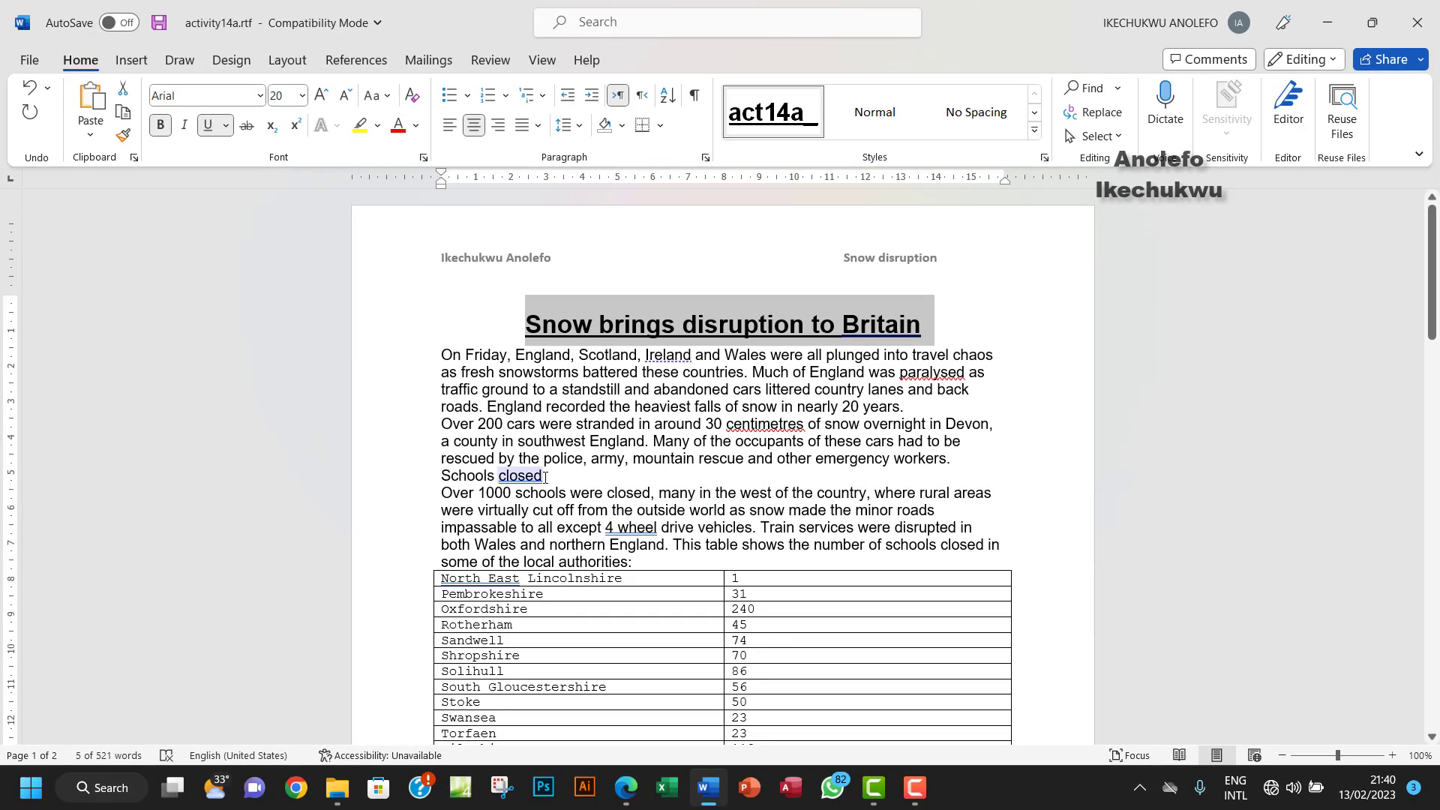
Apply the act14a_heading style to the headings "Schools closed" and "Snowing for 5 days"
drag(545, 477, 457, 477)
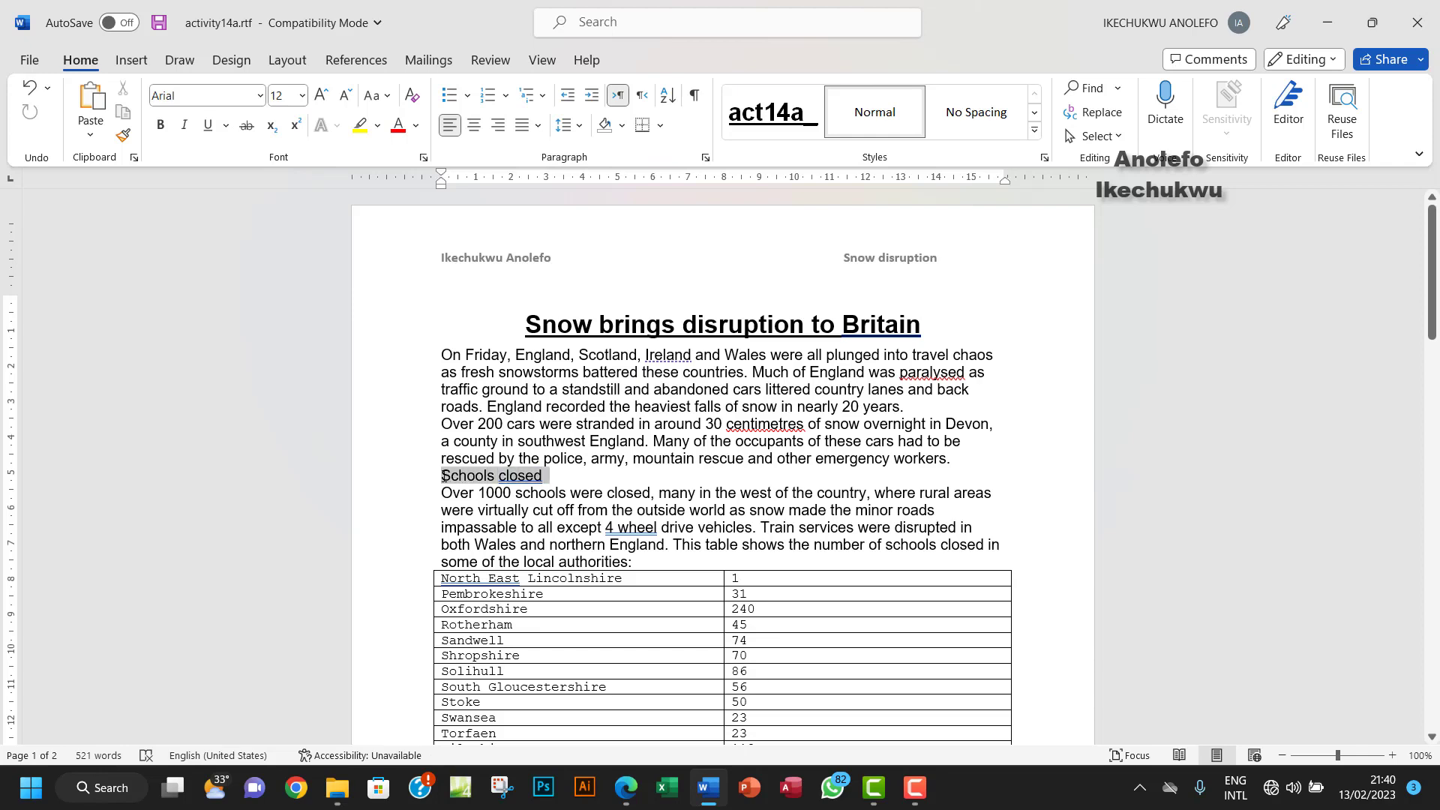
click(773, 113)
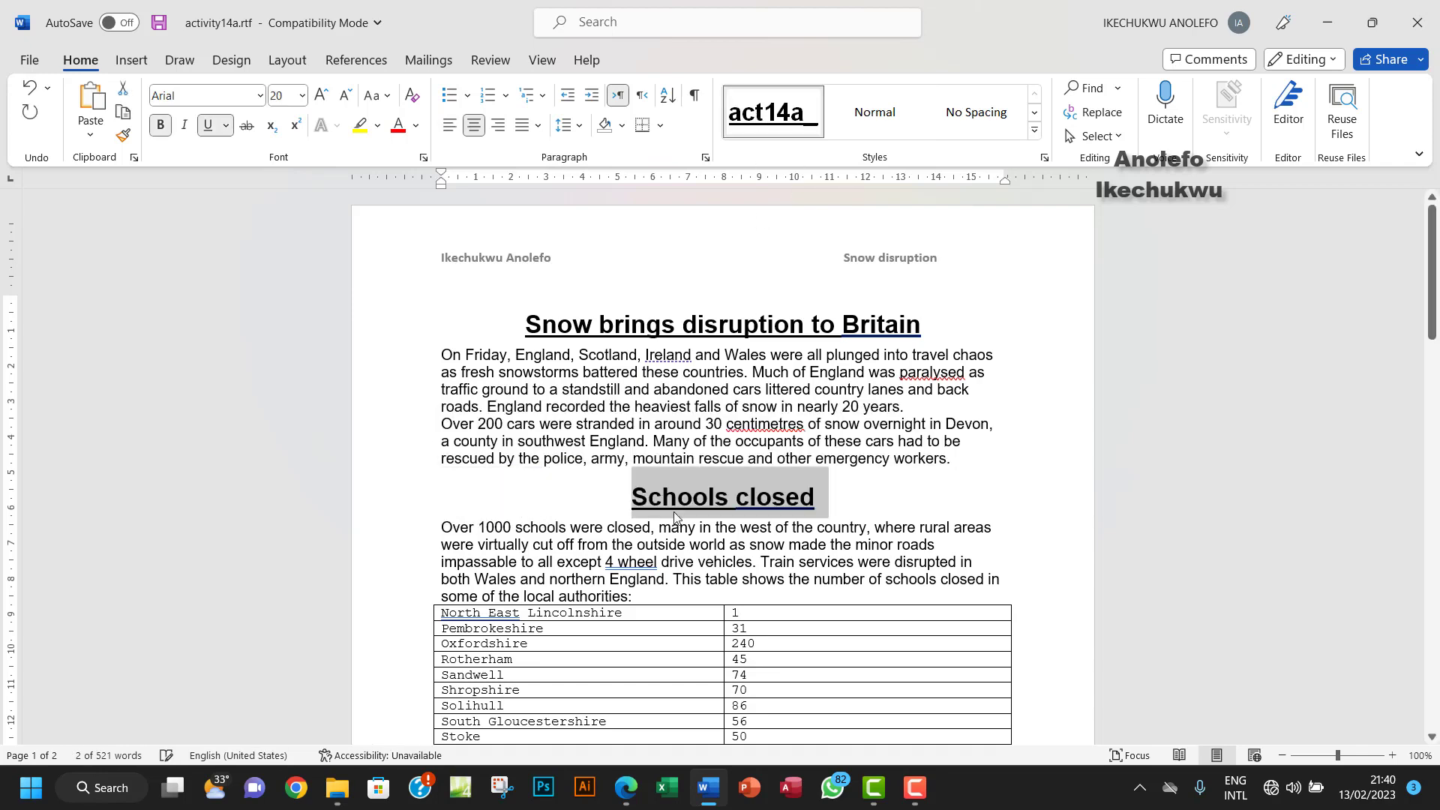
scroll(675, 516, down, 4)
scroll(674, 511, up, 3)
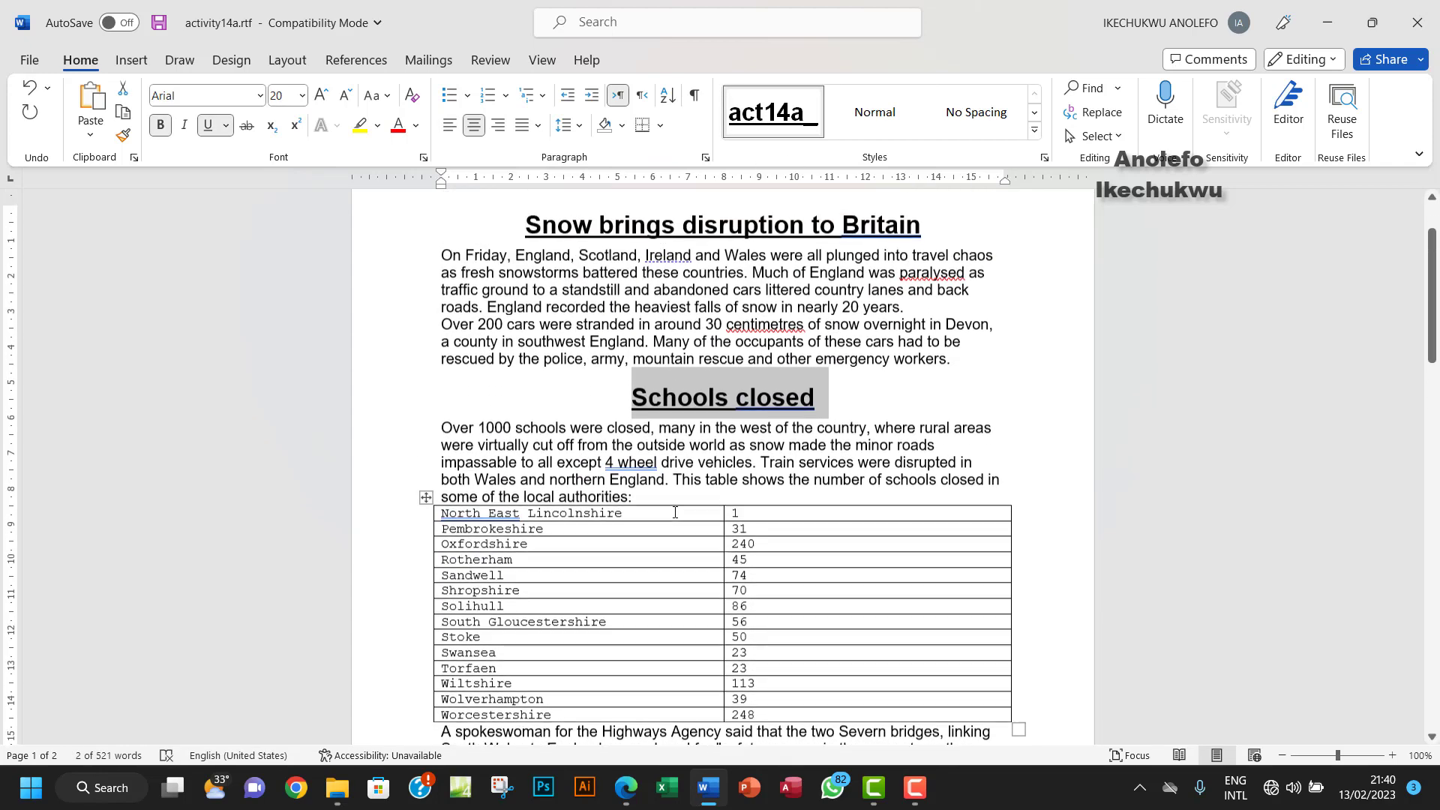
scroll(674, 512, down, 1)
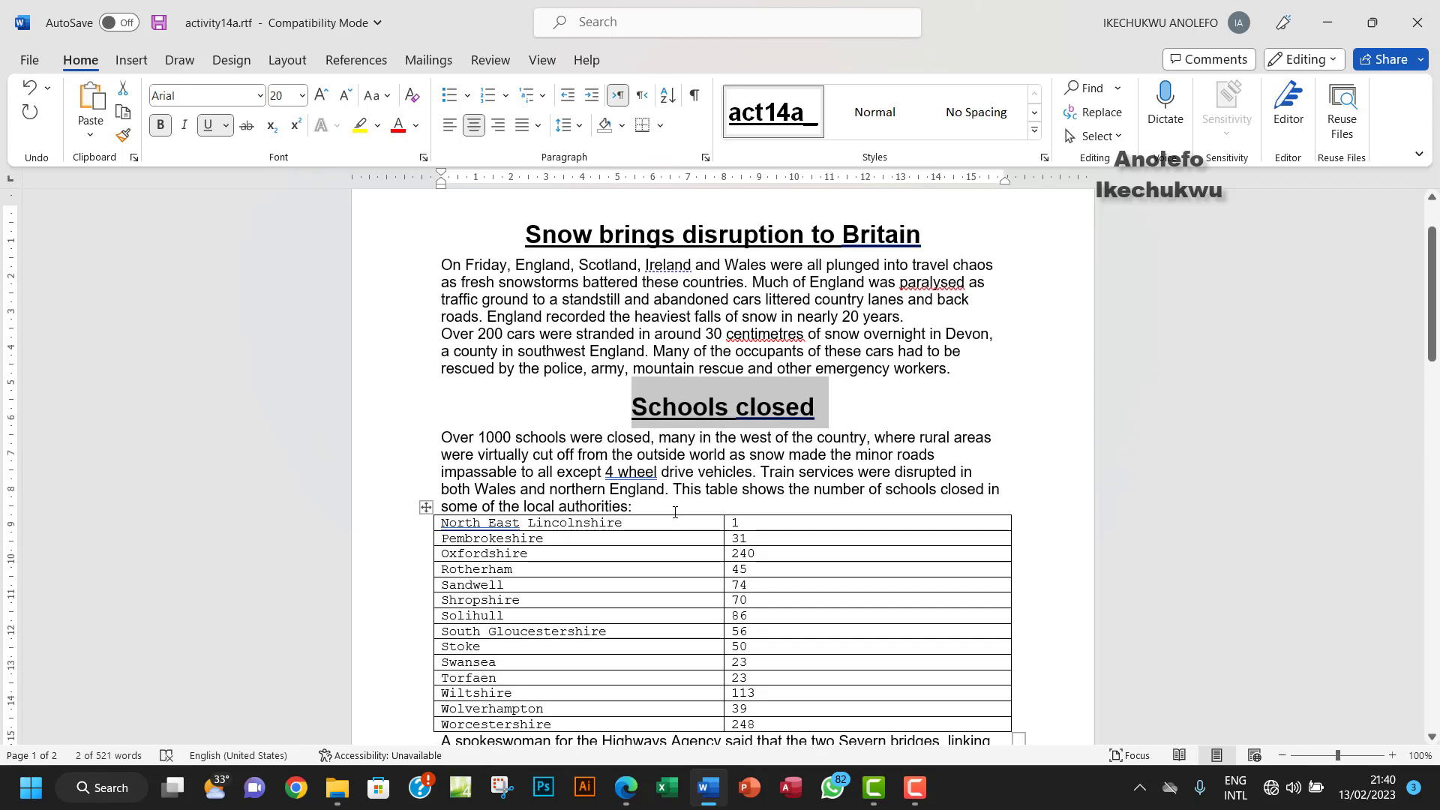
scroll(674, 511, down, 7)
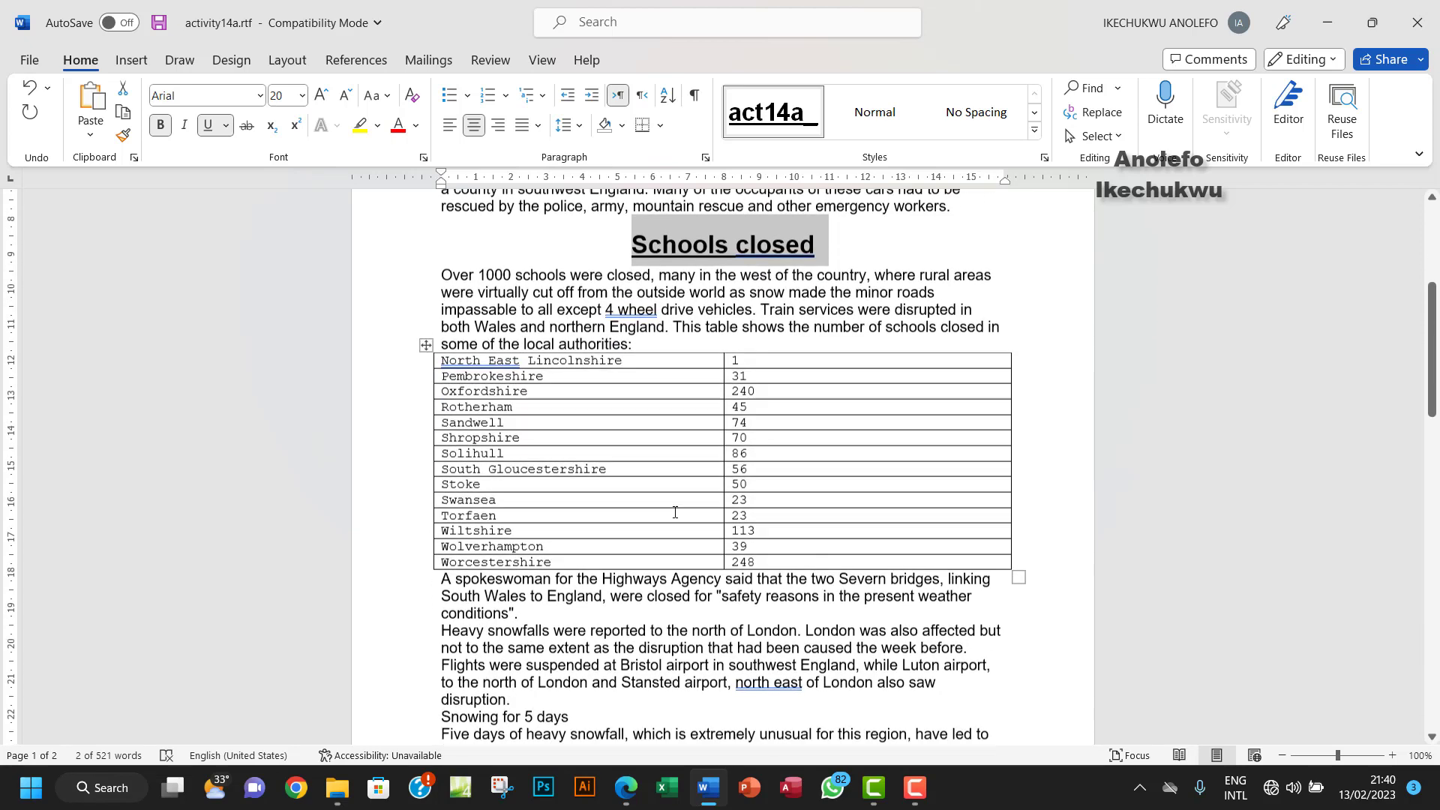
scroll(570, 508, down, 2)
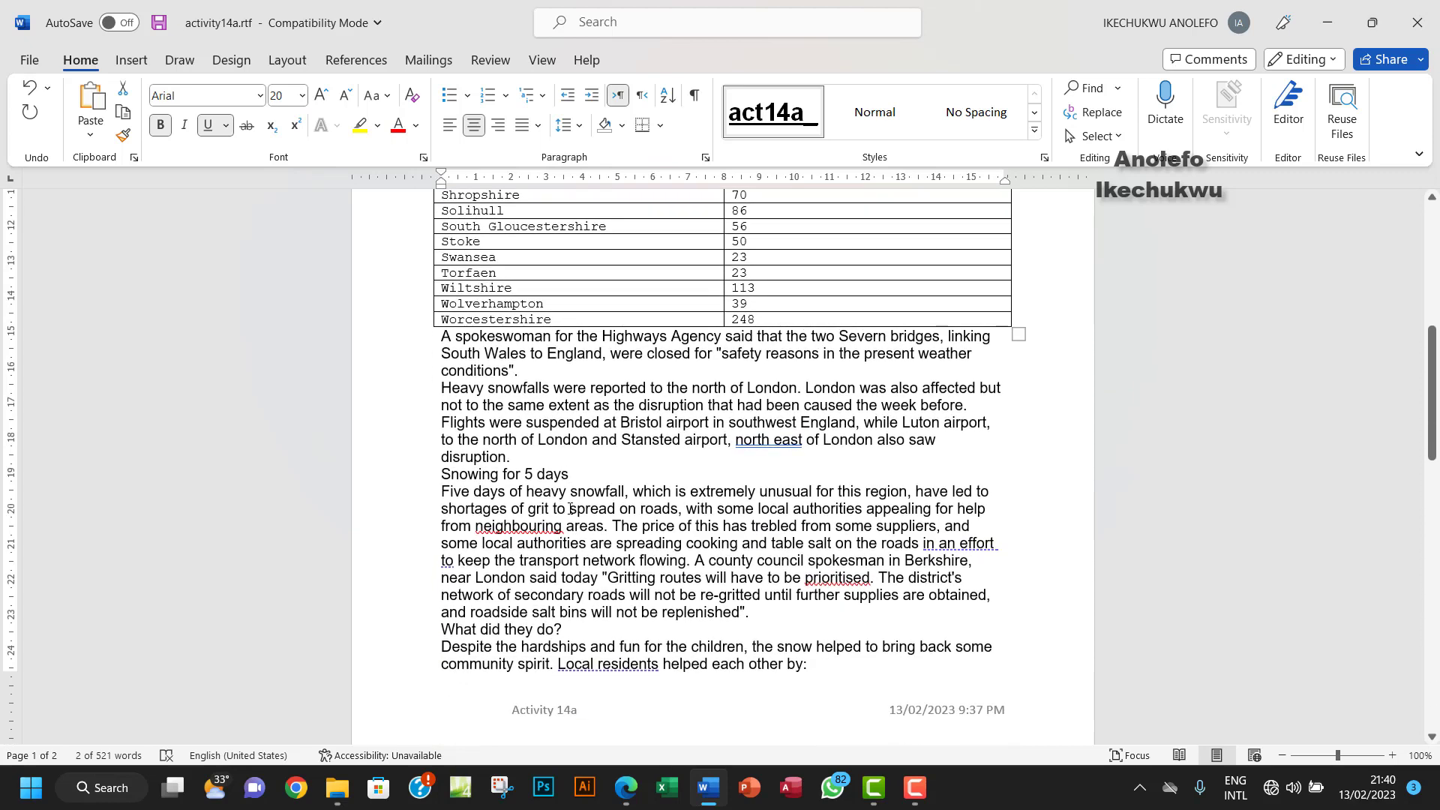
drag(518, 474, 467, 476)
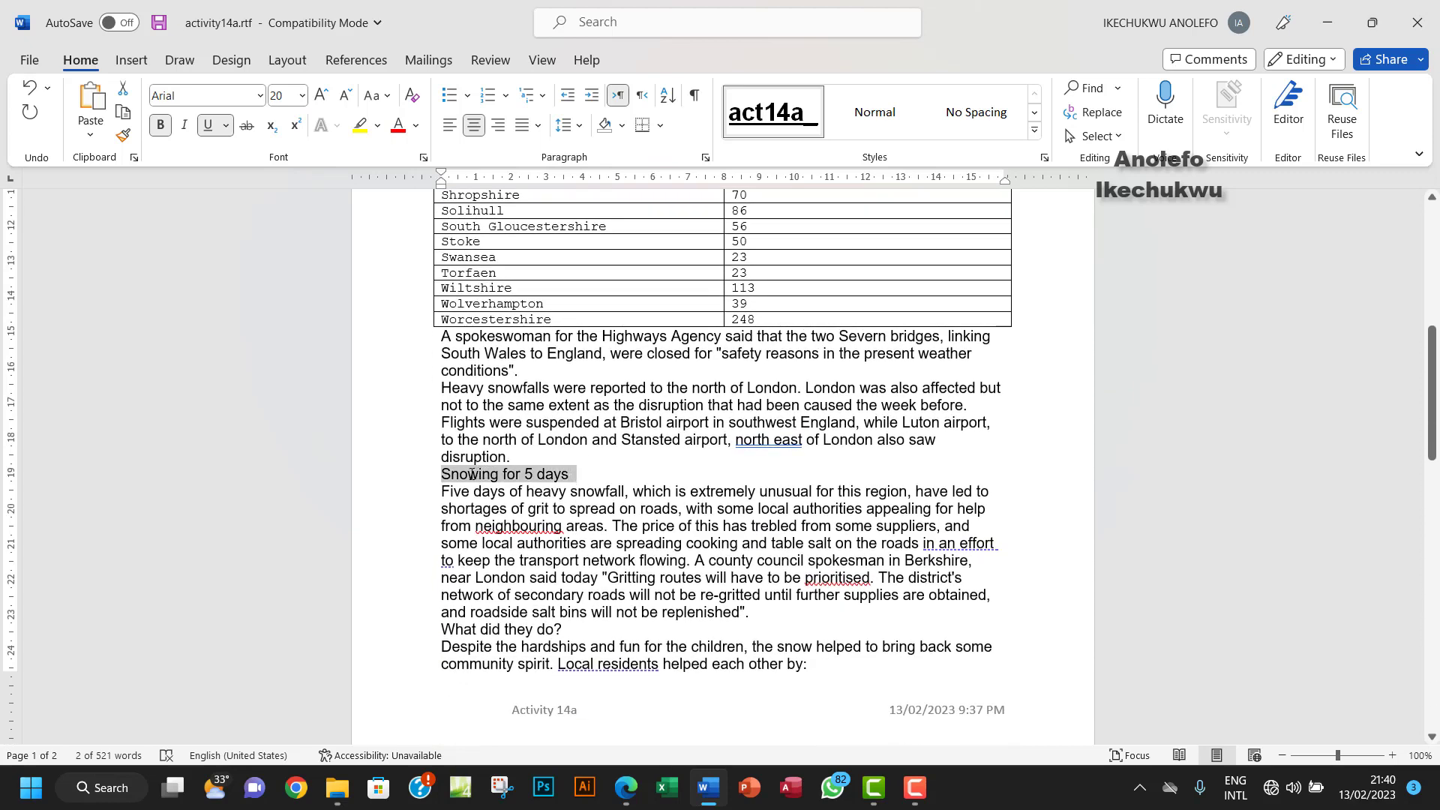
click(780, 129)
Apply the act14a_heading style to the heading "What did they do?" and look over the rest of the document
scroll(808, 467, down, 11)
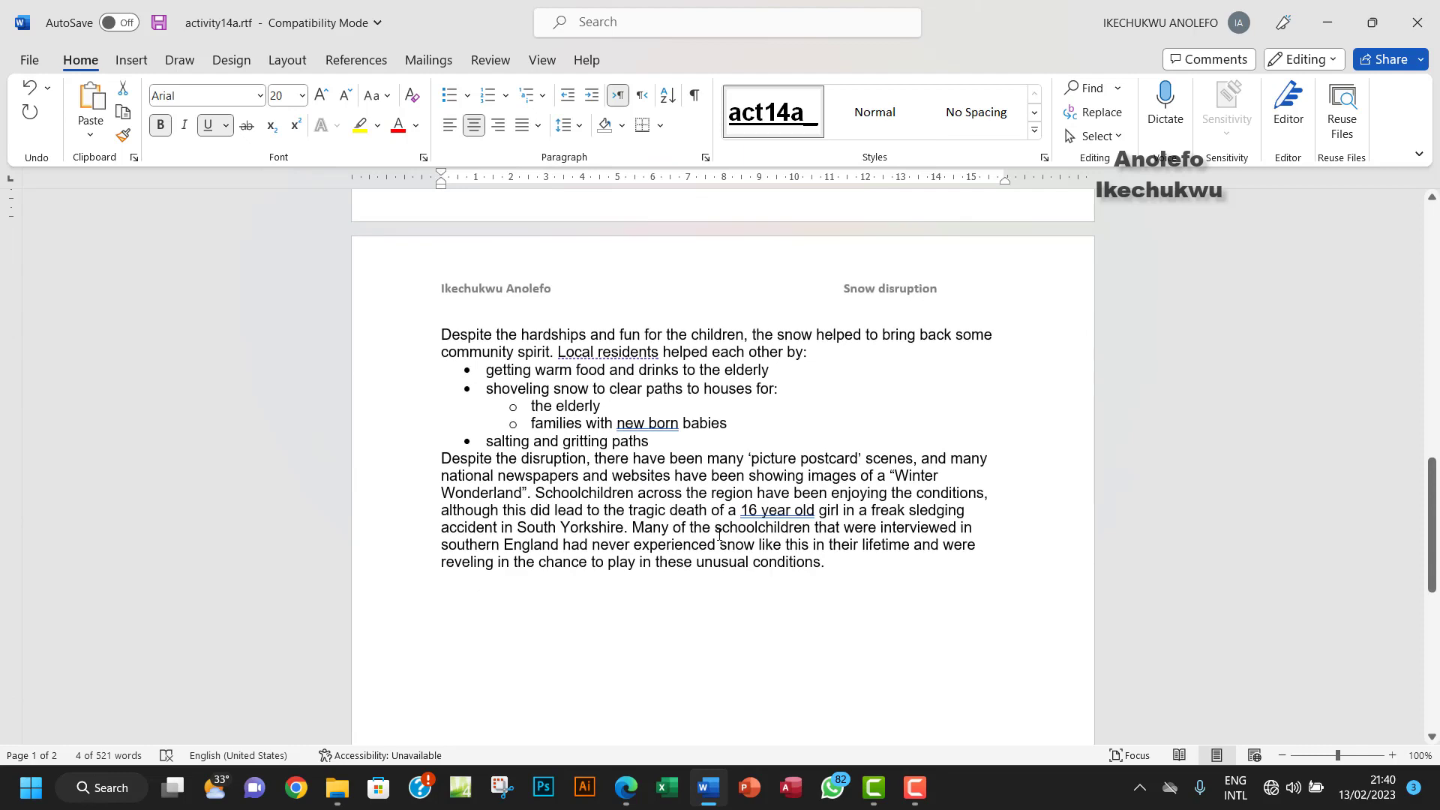
scroll(718, 535, up, 7)
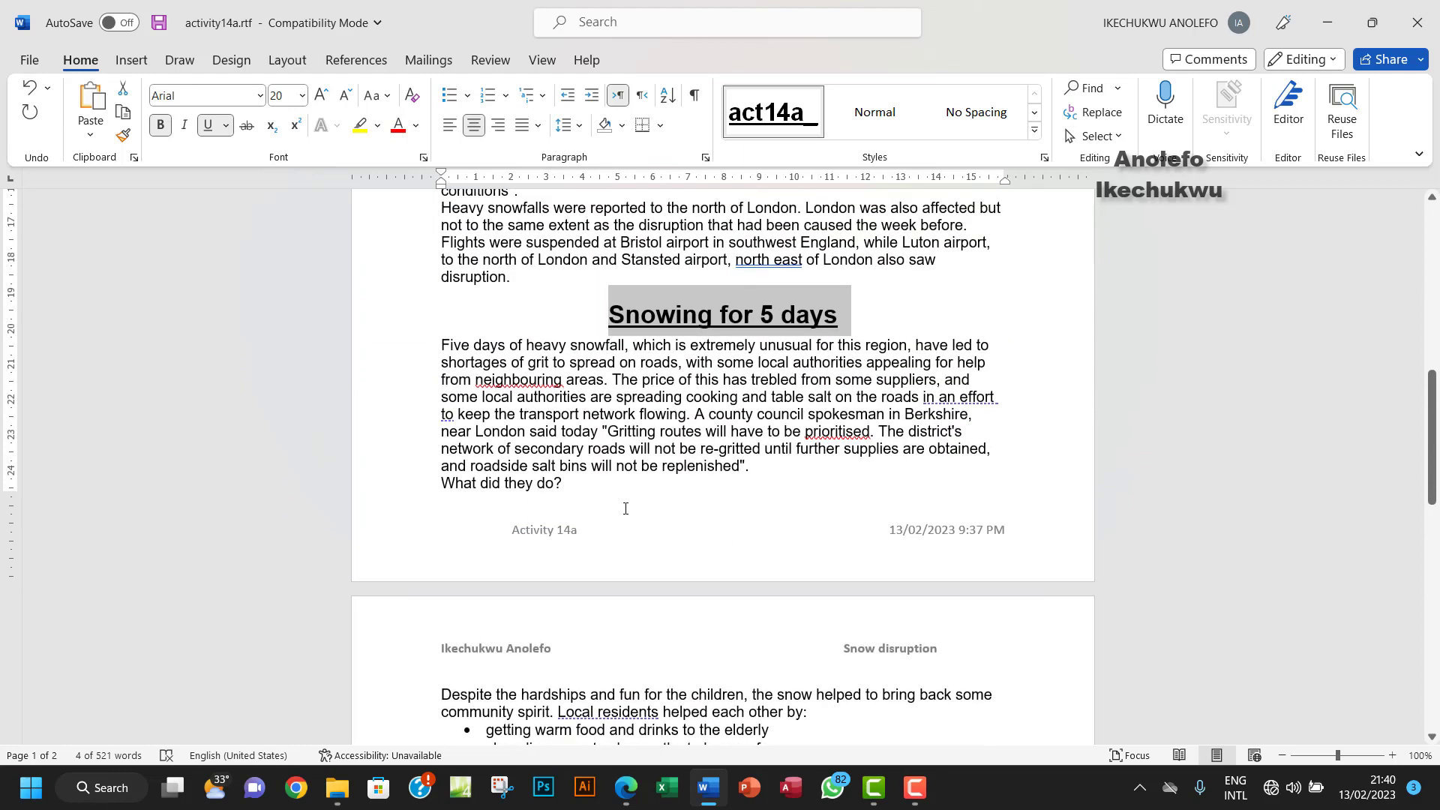
drag(573, 487, 442, 486)
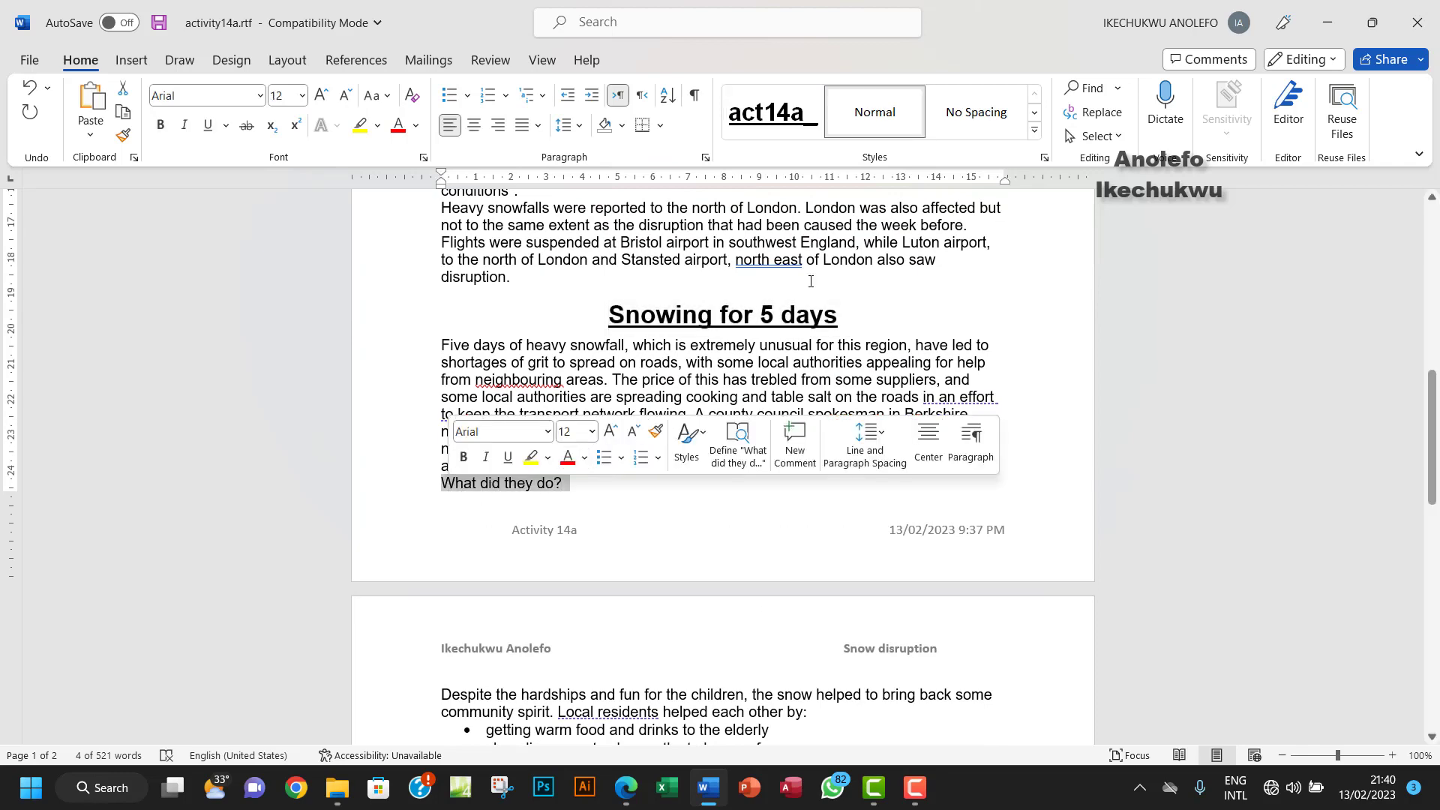
click(770, 112)
scroll(690, 514, down, 9)
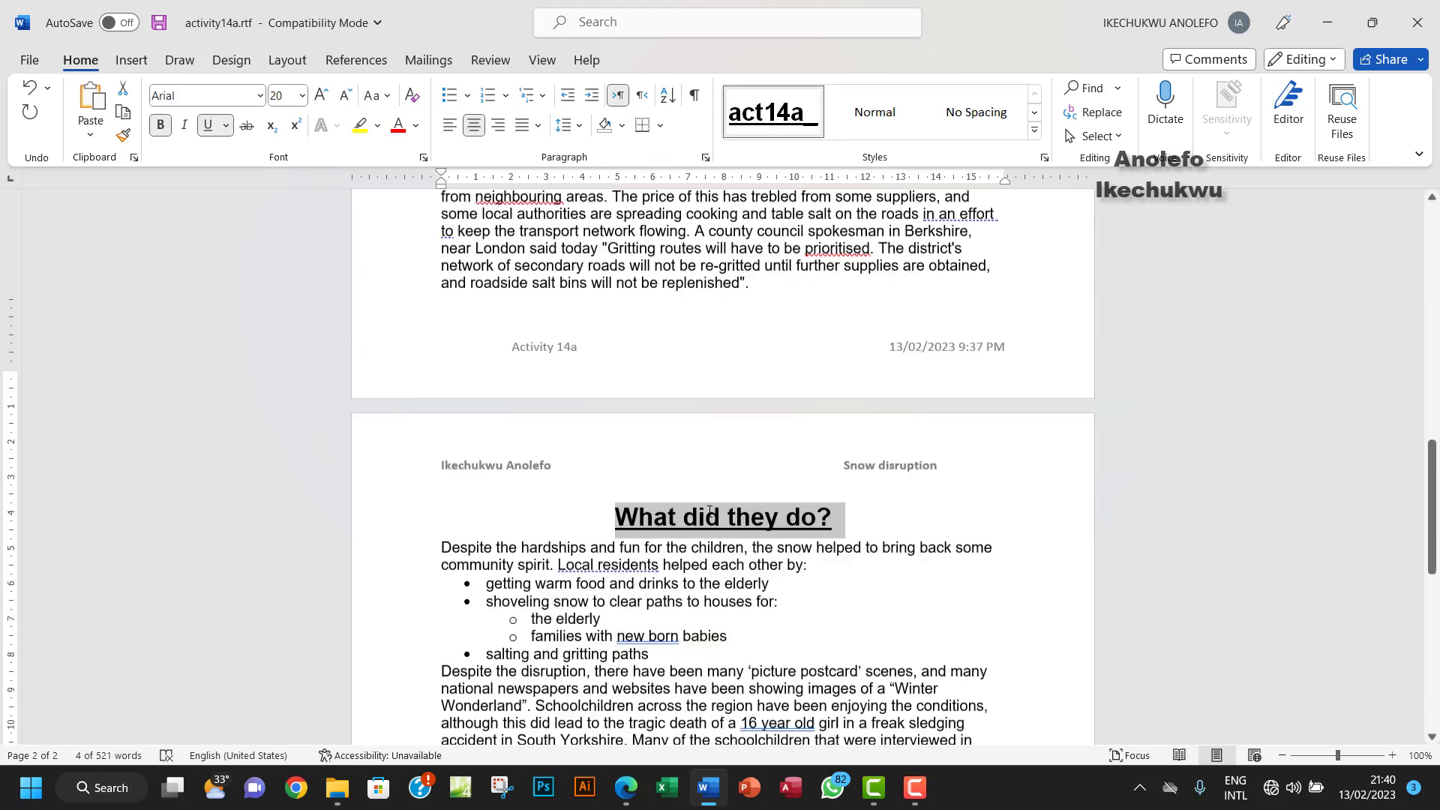
scroll(708, 511, down, 1)
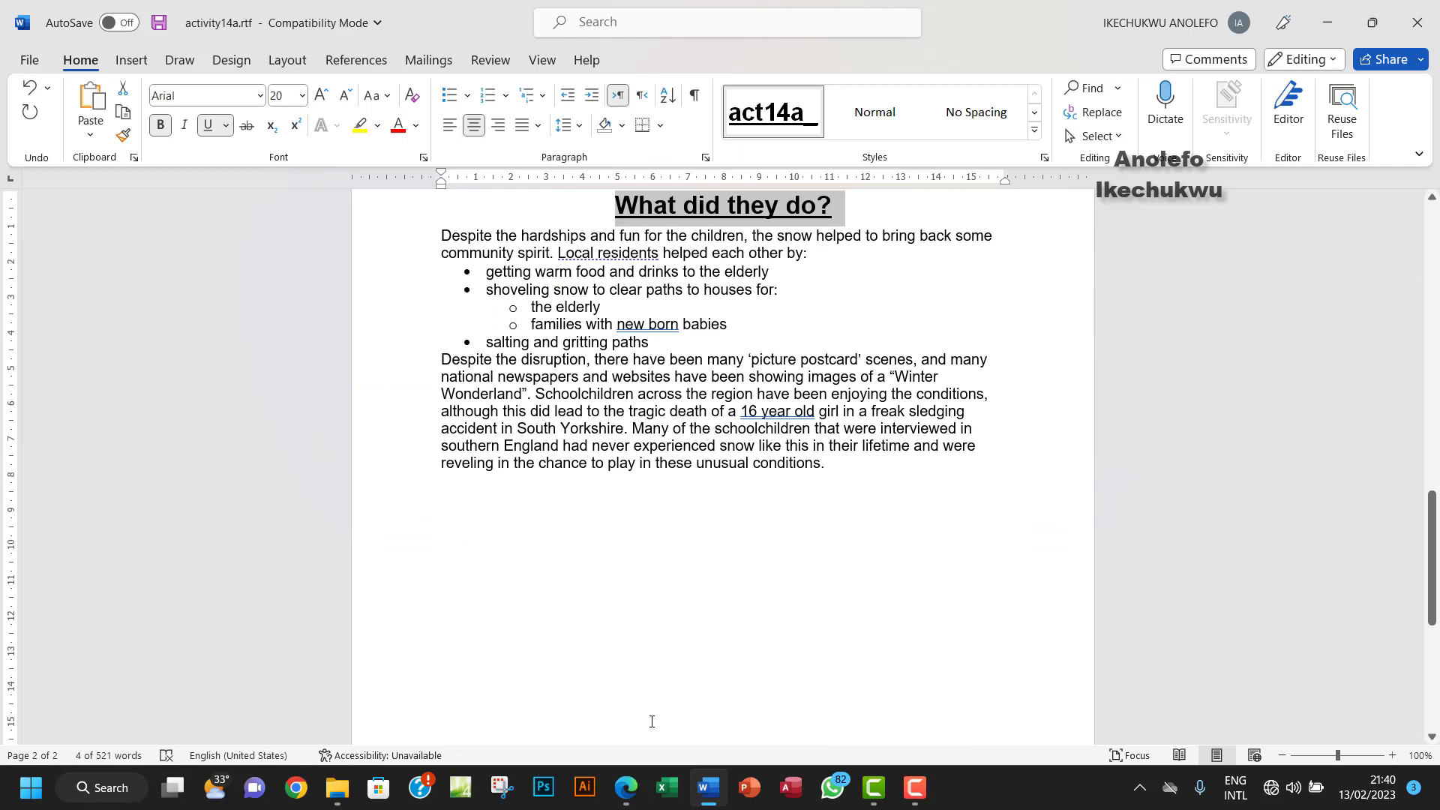
Check the body text specification in Edge, and in Word set the two paragraphs under "Snow brings disruption to Britain" to Times New Roman
click(626, 787)
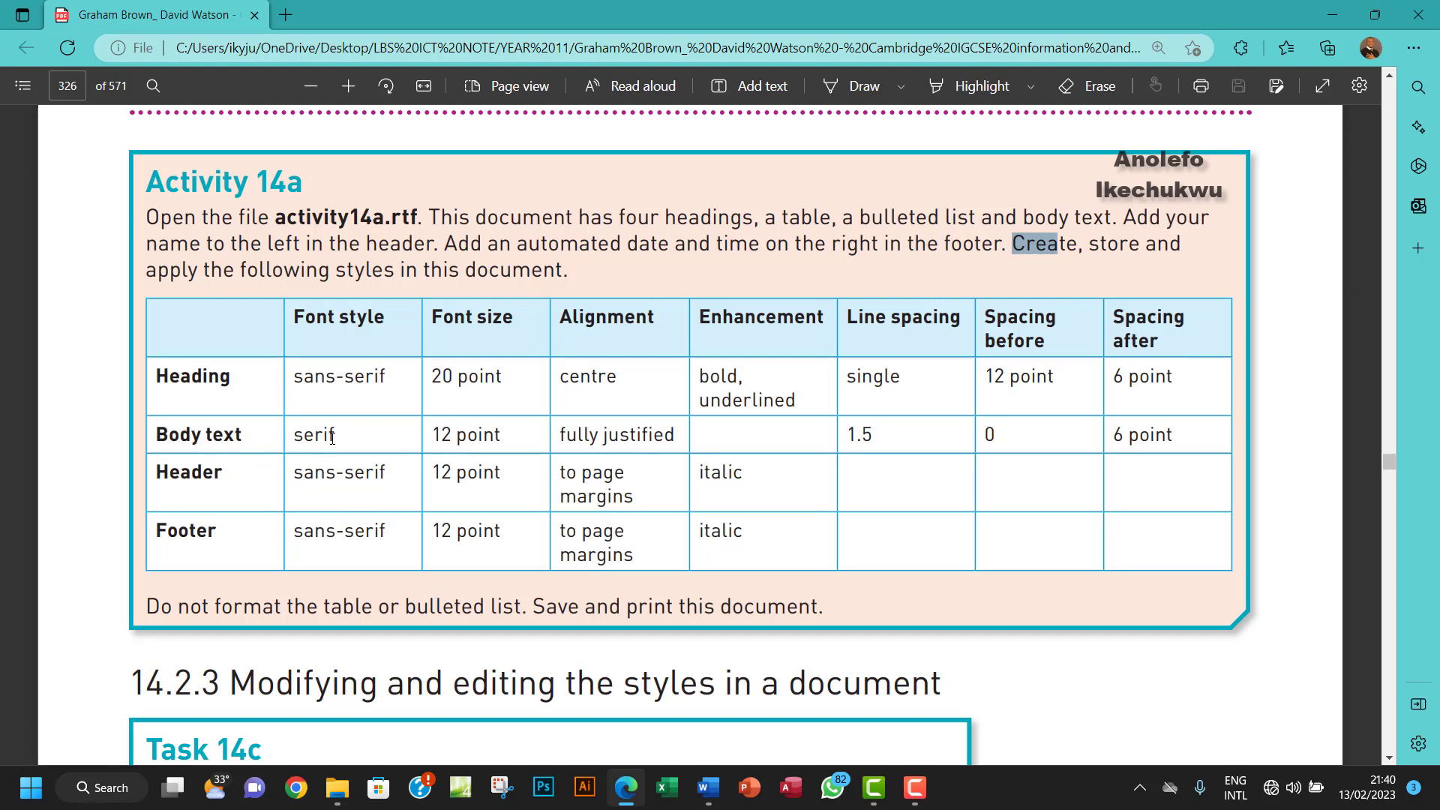
click(708, 788)
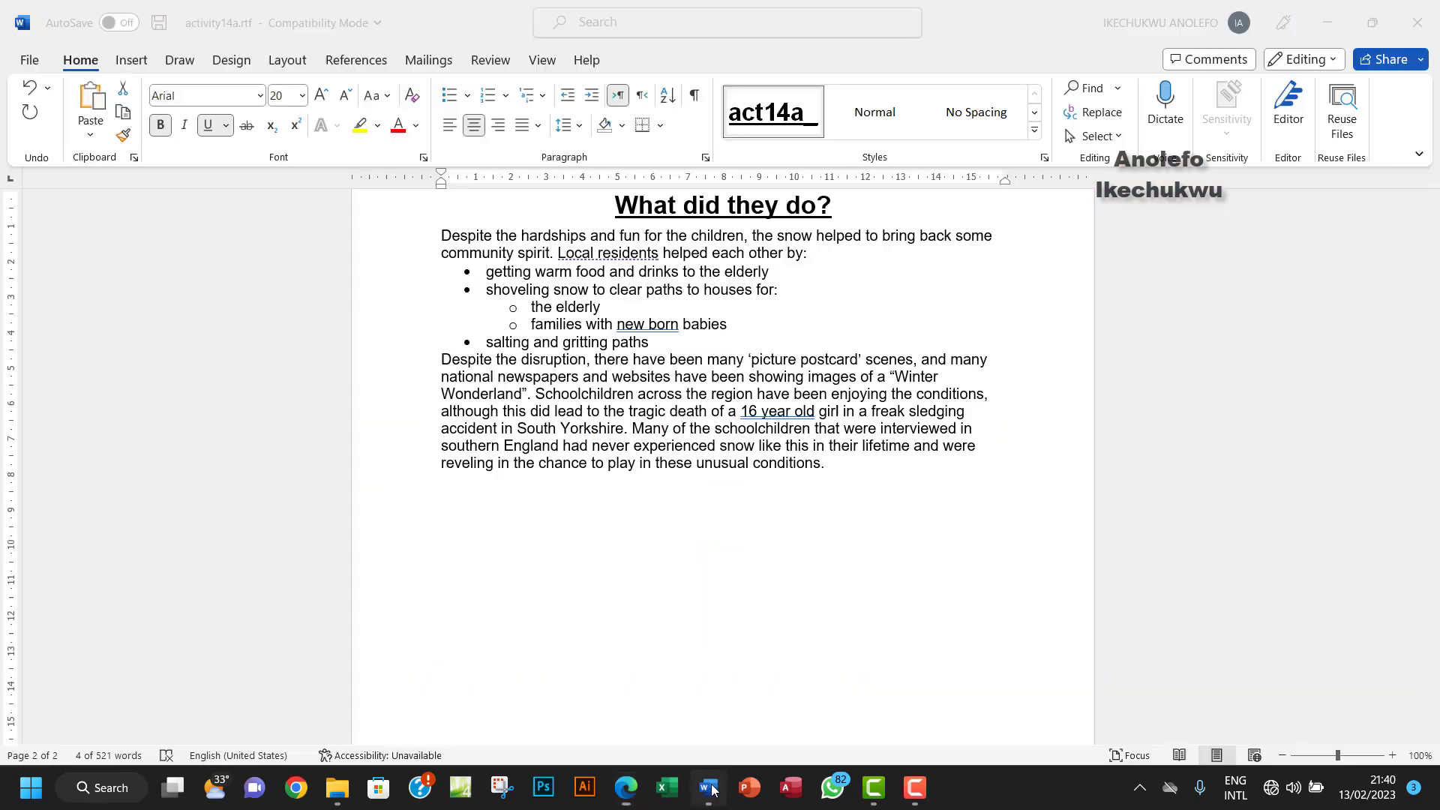
scroll(667, 498, up, 4)
scroll(667, 497, up, 12)
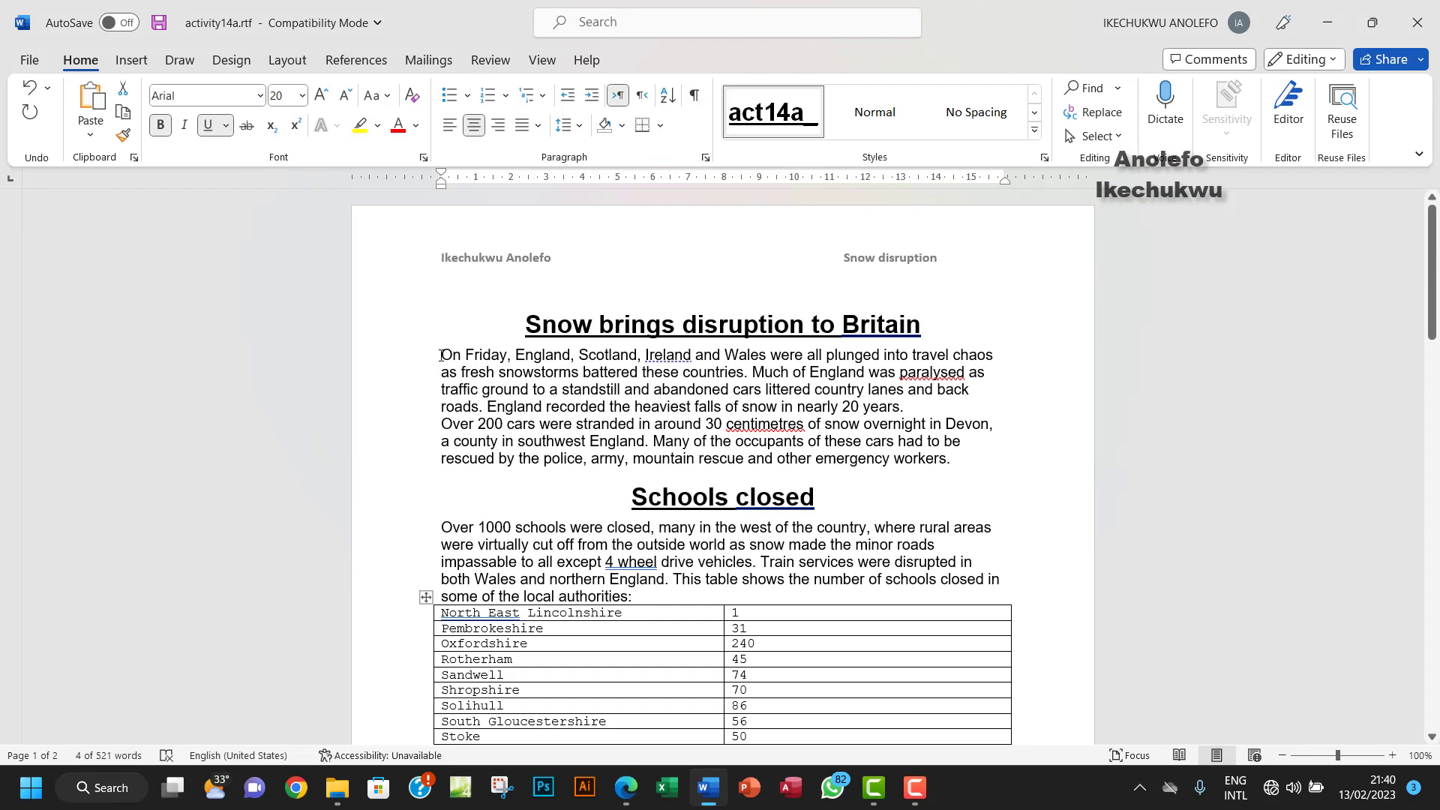
drag(441, 354, 960, 459)
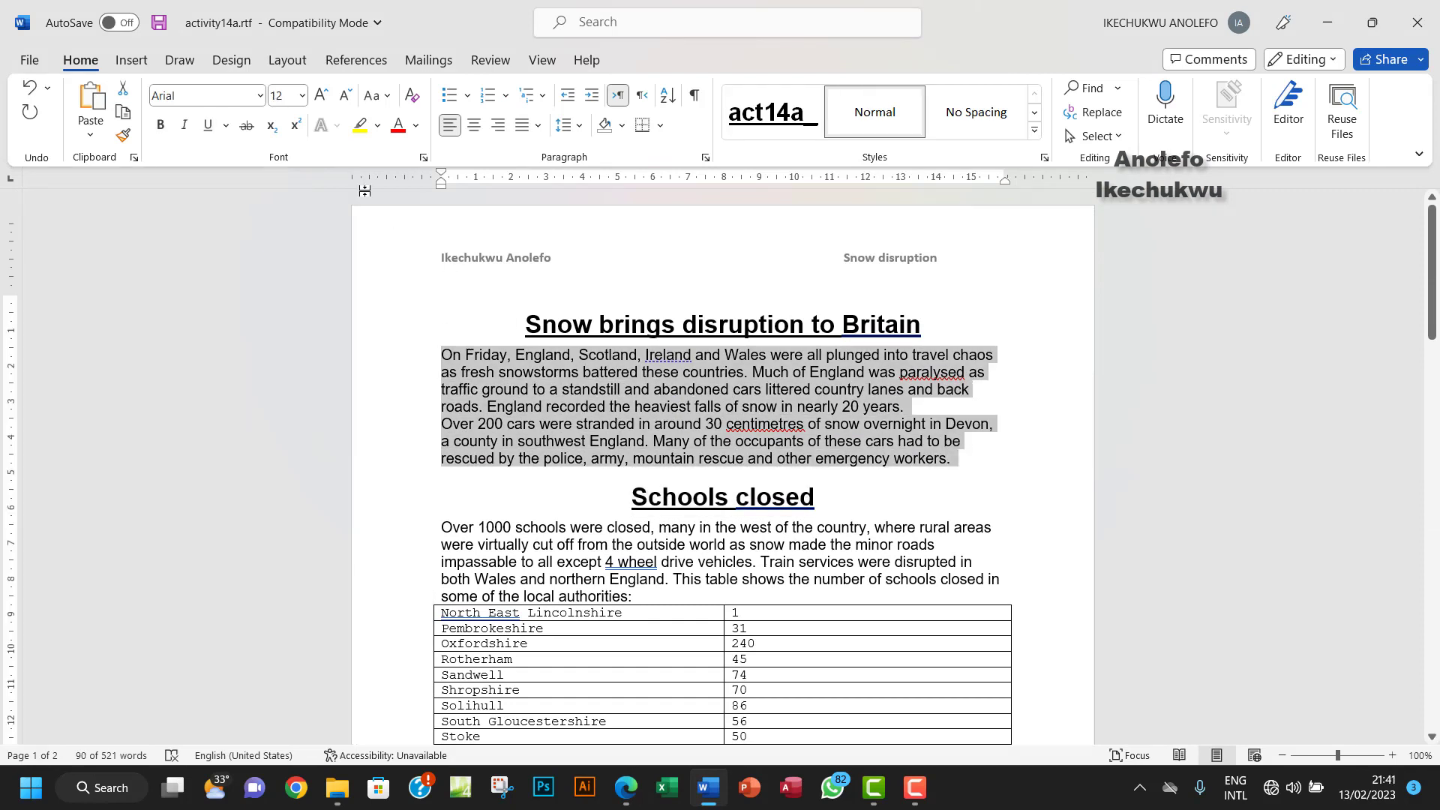
click(626, 788)
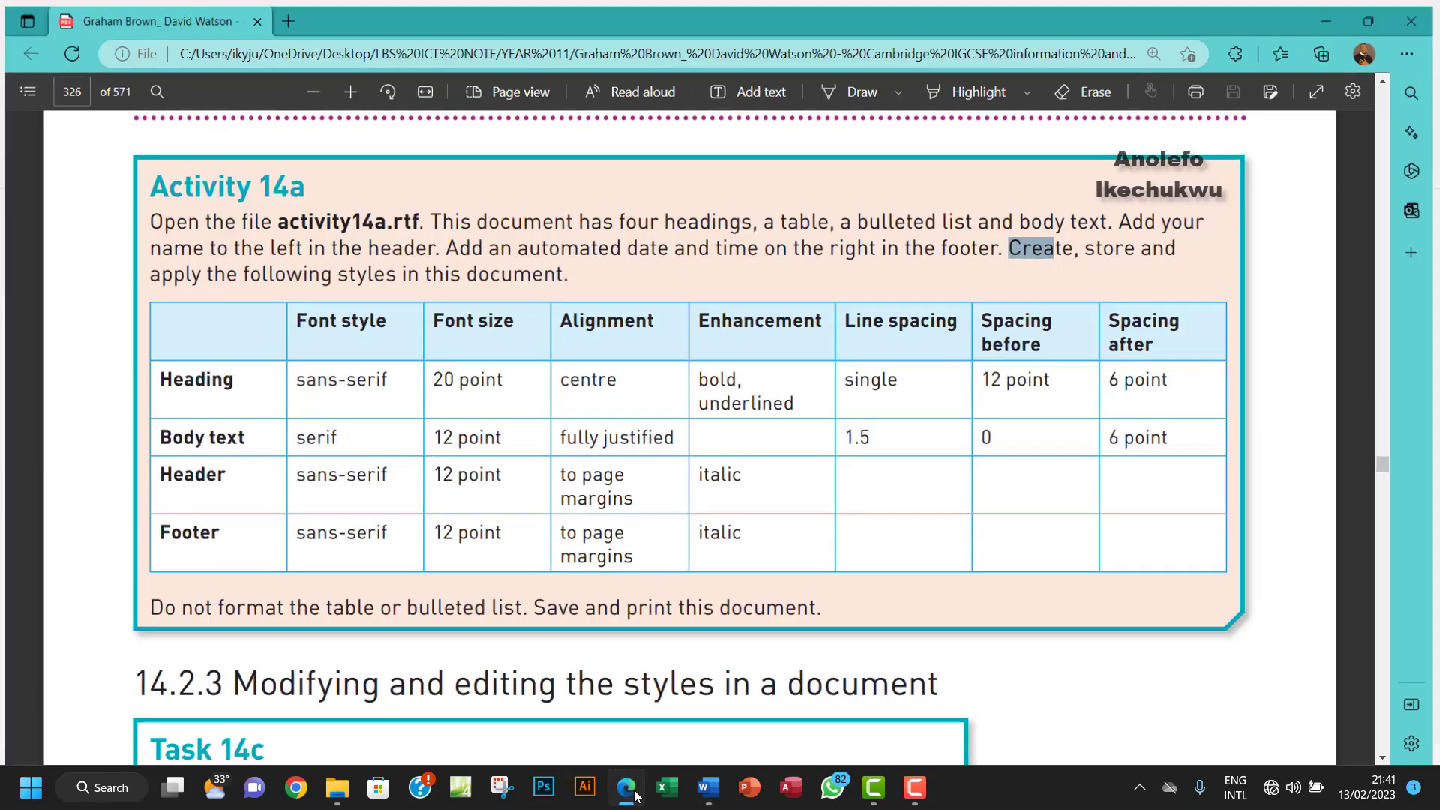
click(708, 788)
click(259, 95)
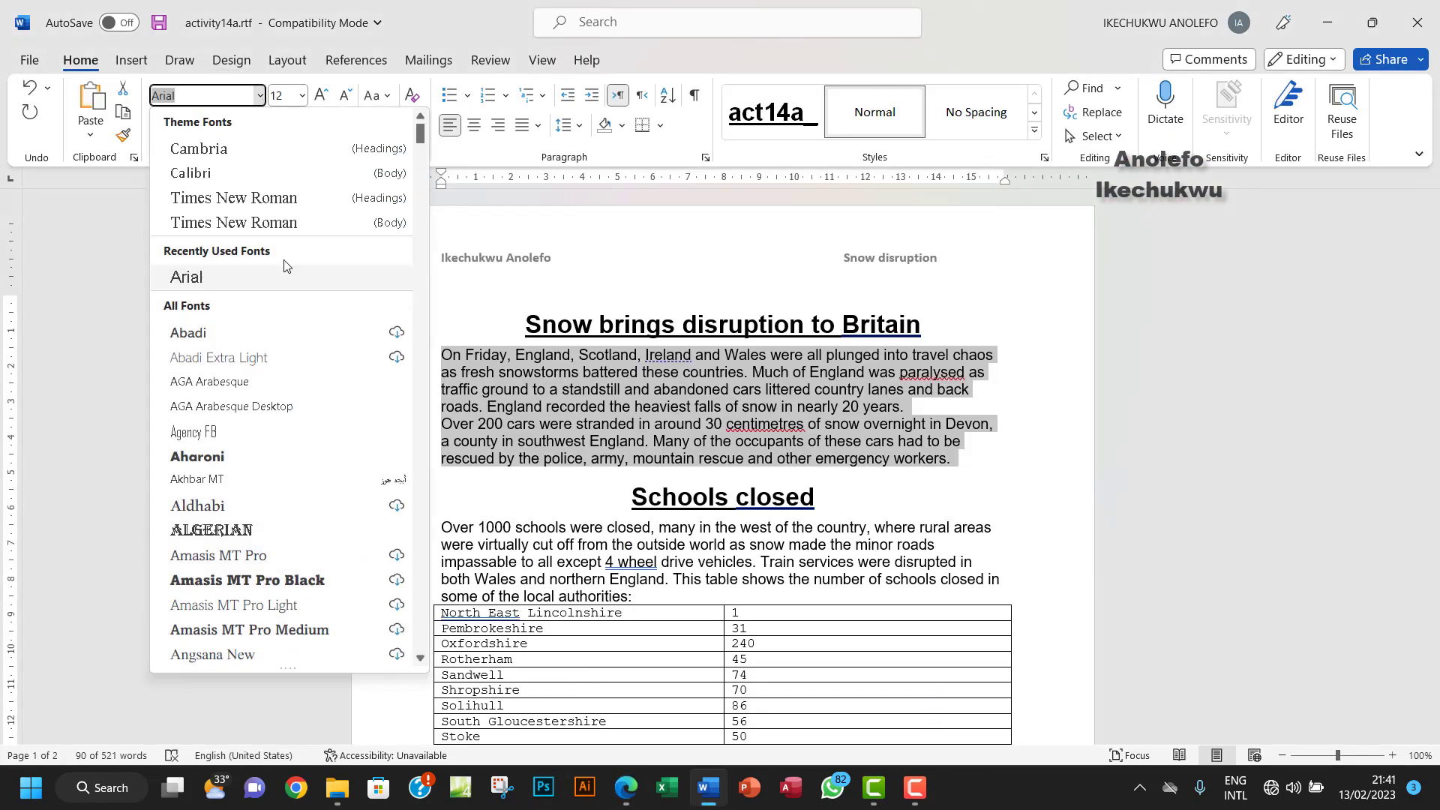
click(261, 203)
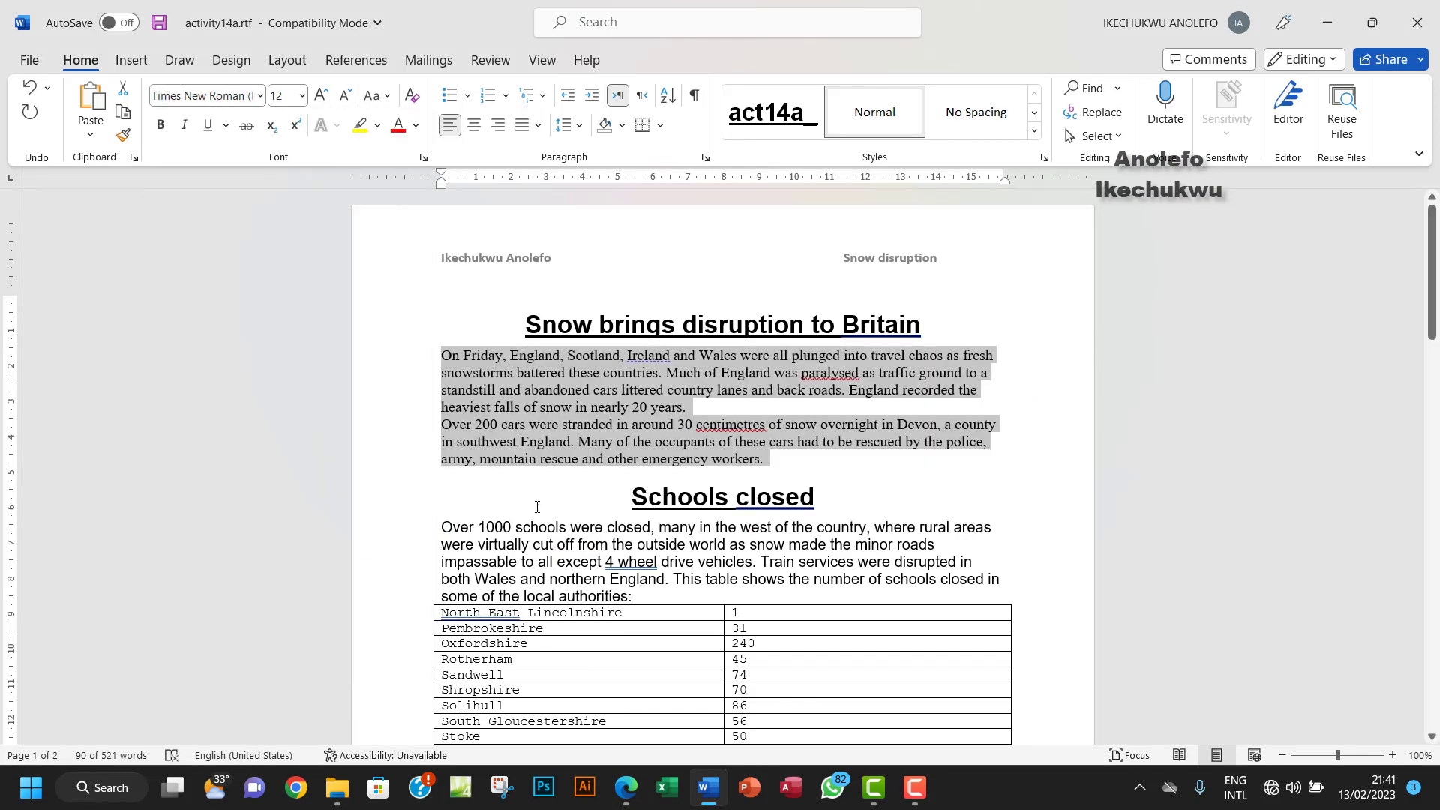
Recheck the body text alignment in Edge, and in Word justify the two selected paragraphs
click(625, 793)
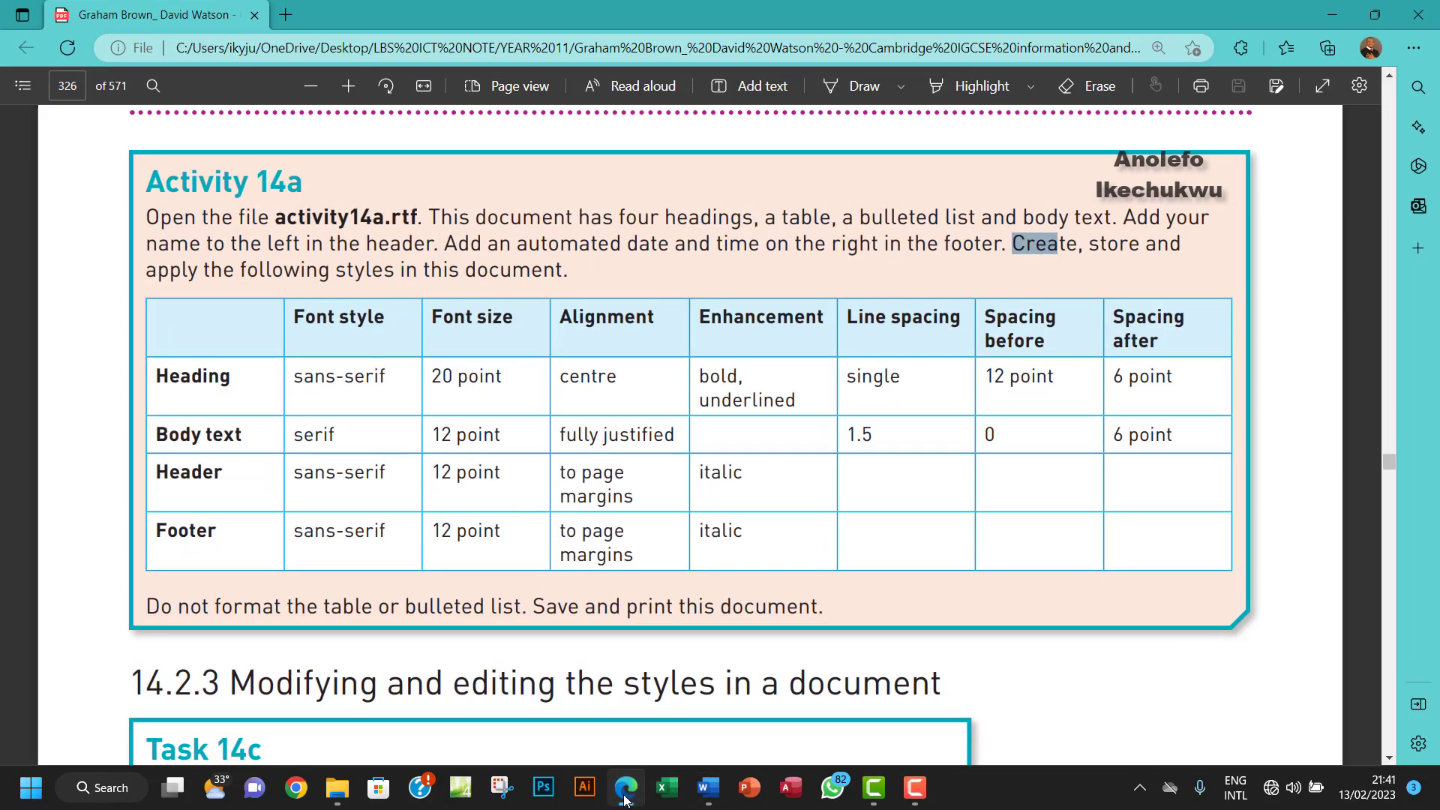
click(625, 796)
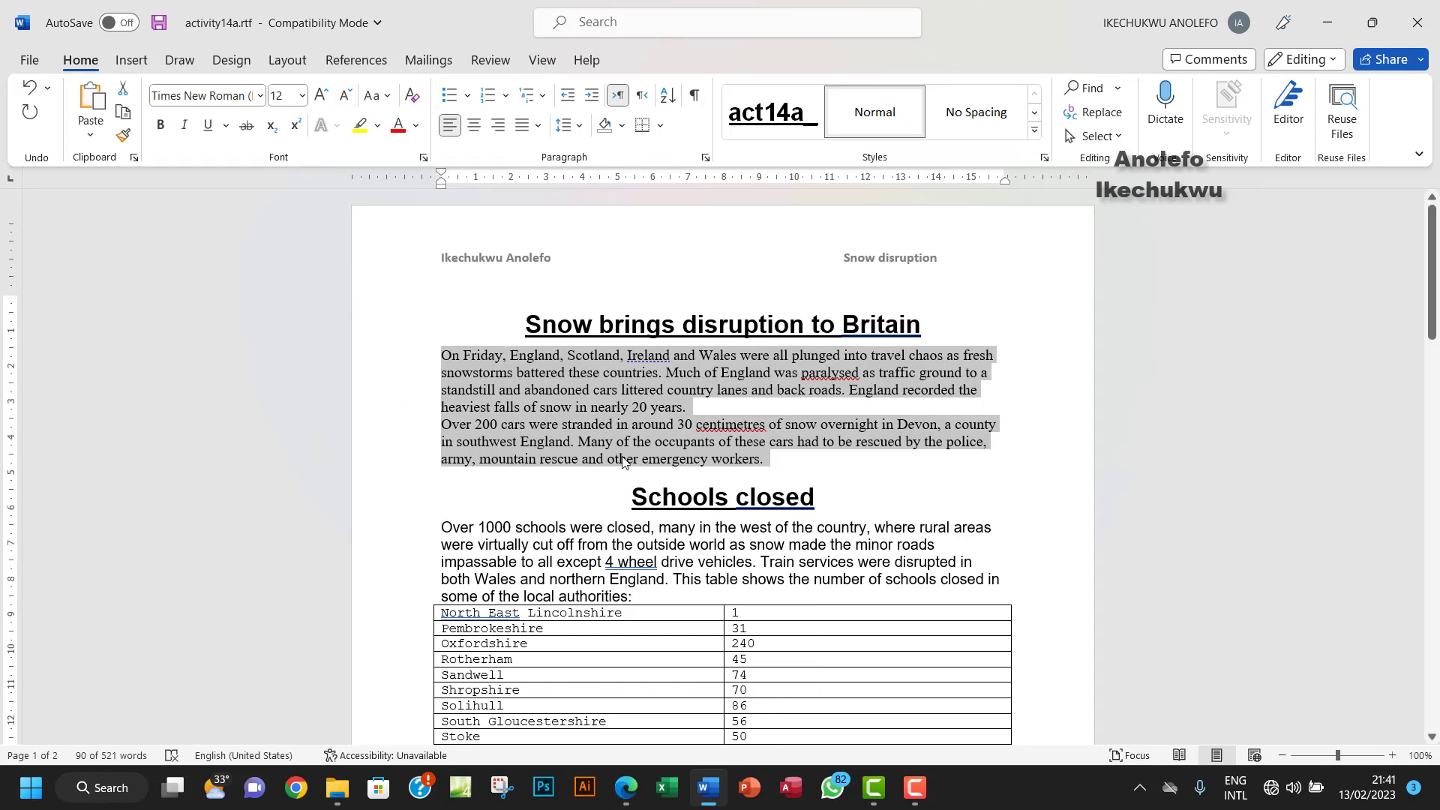
click(626, 791)
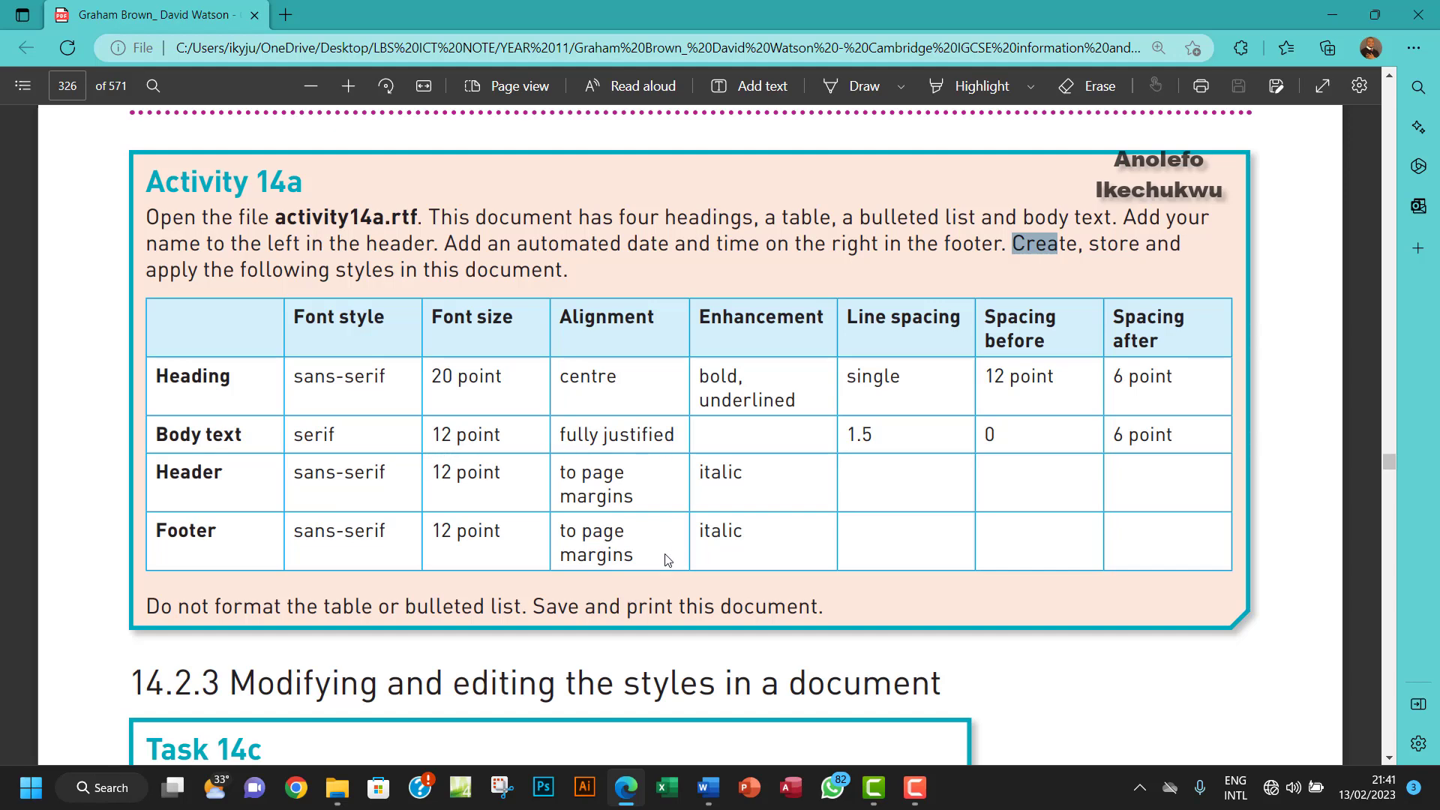
click(708, 788)
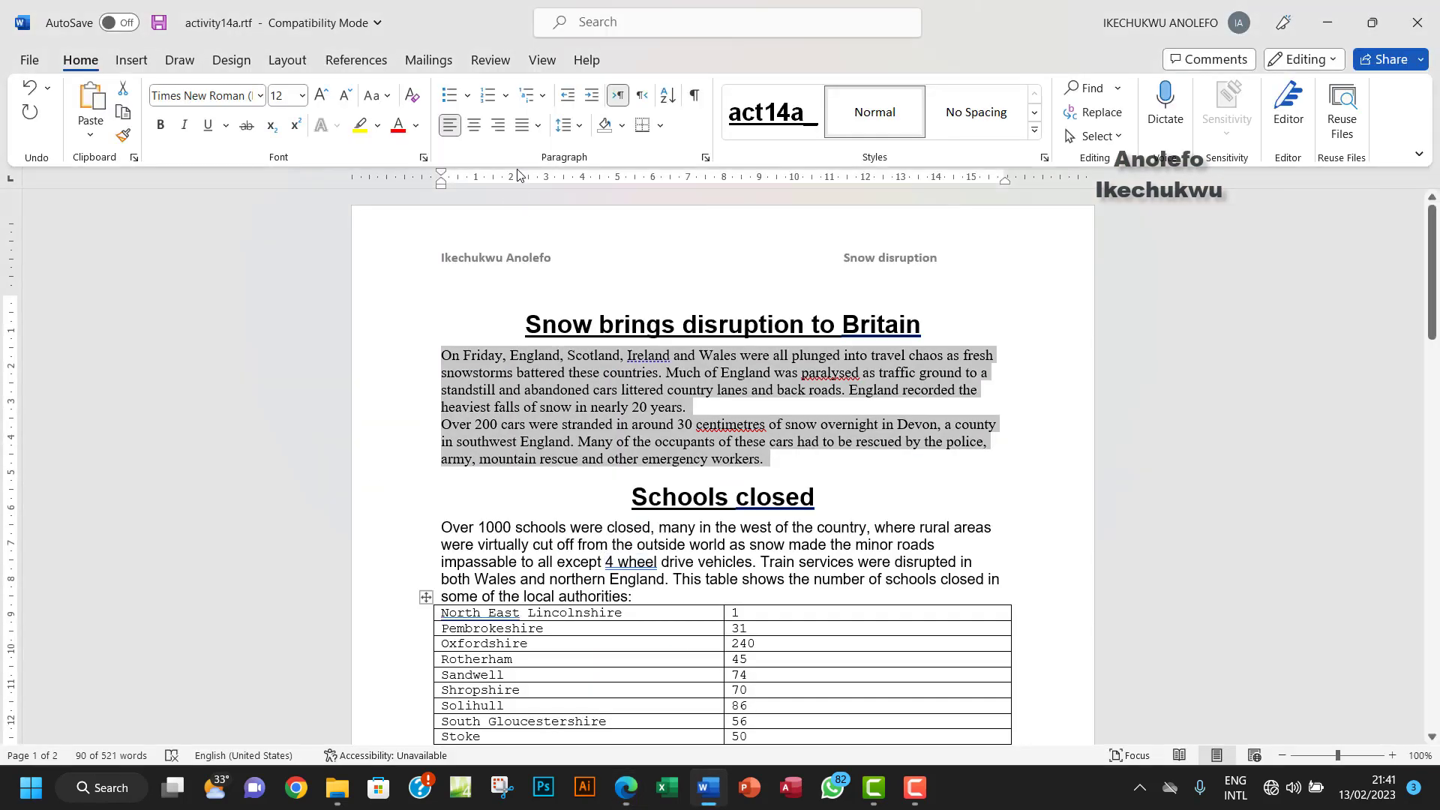
click(538, 126)
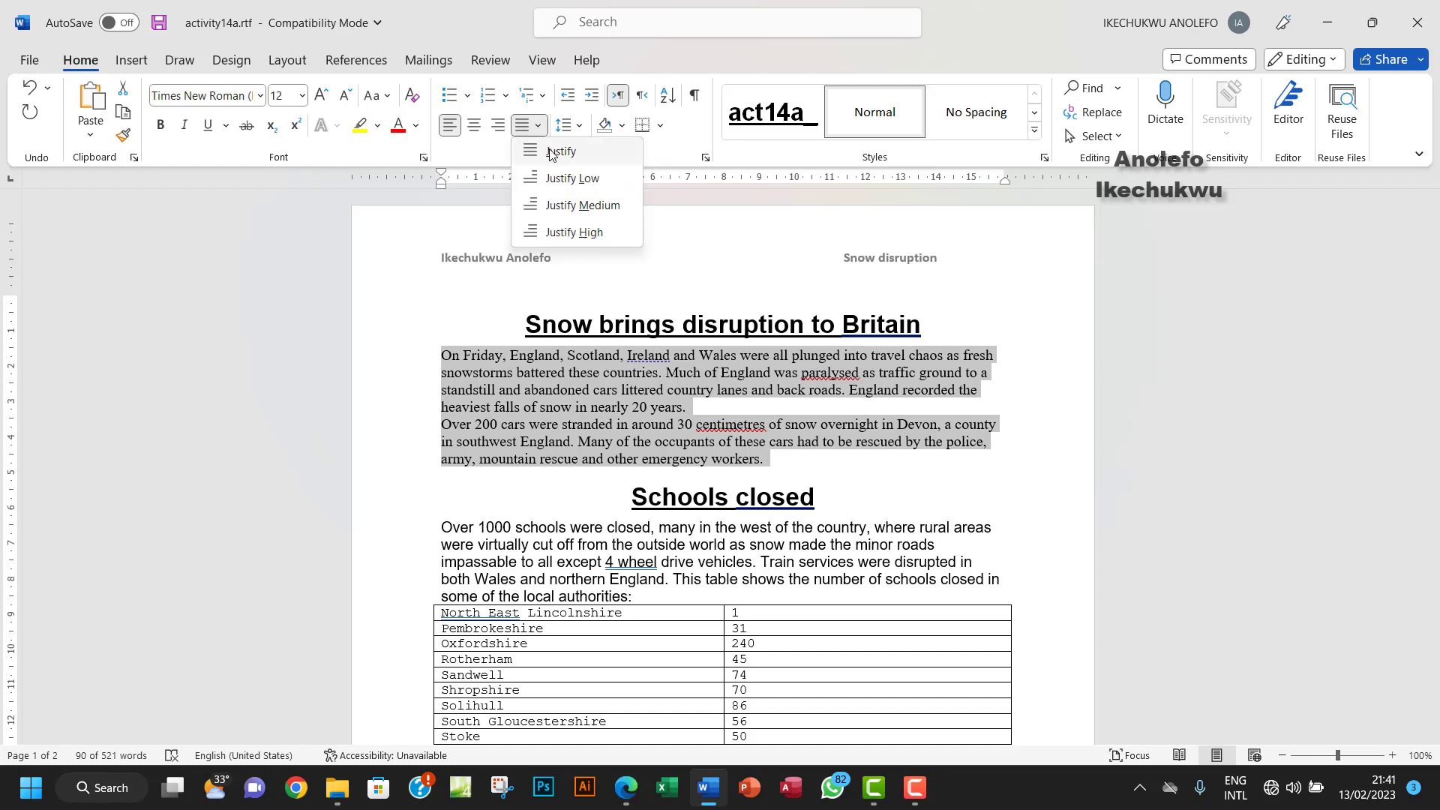
click(550, 154)
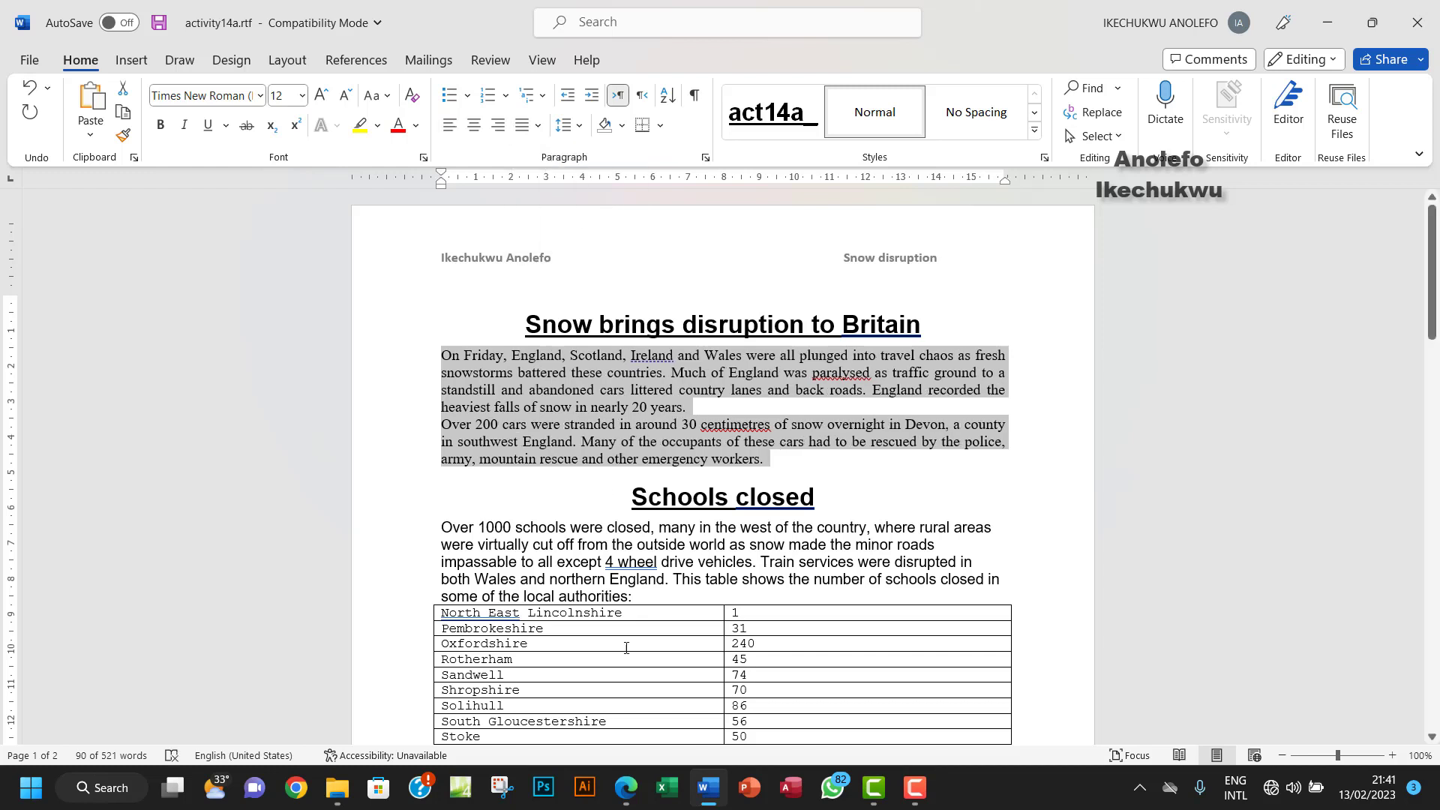
Check the body text spacing in Edge, and in Word give the selected paragraphs 1.5 line spacing and 6 pt after
click(626, 787)
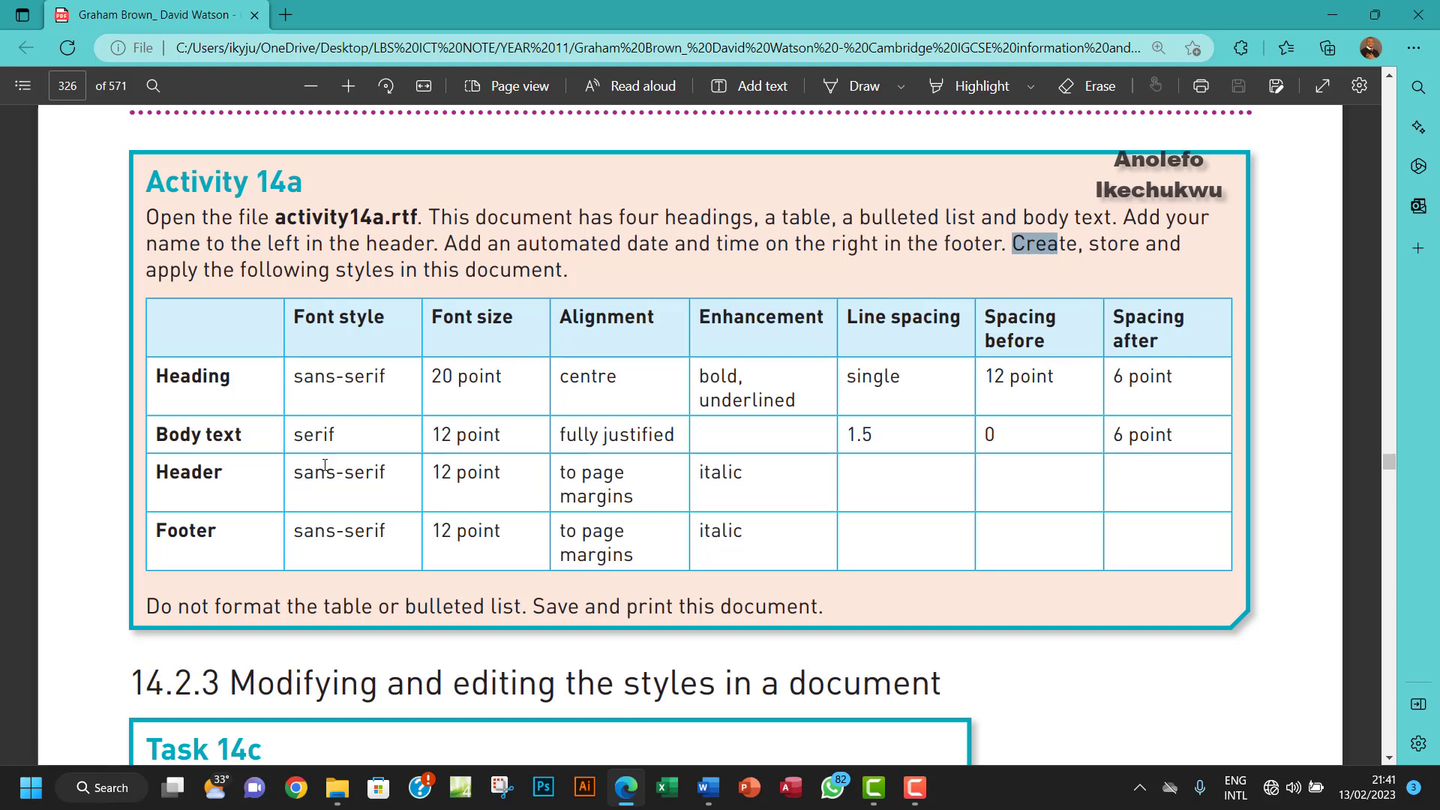
drag(847, 435, 876, 434)
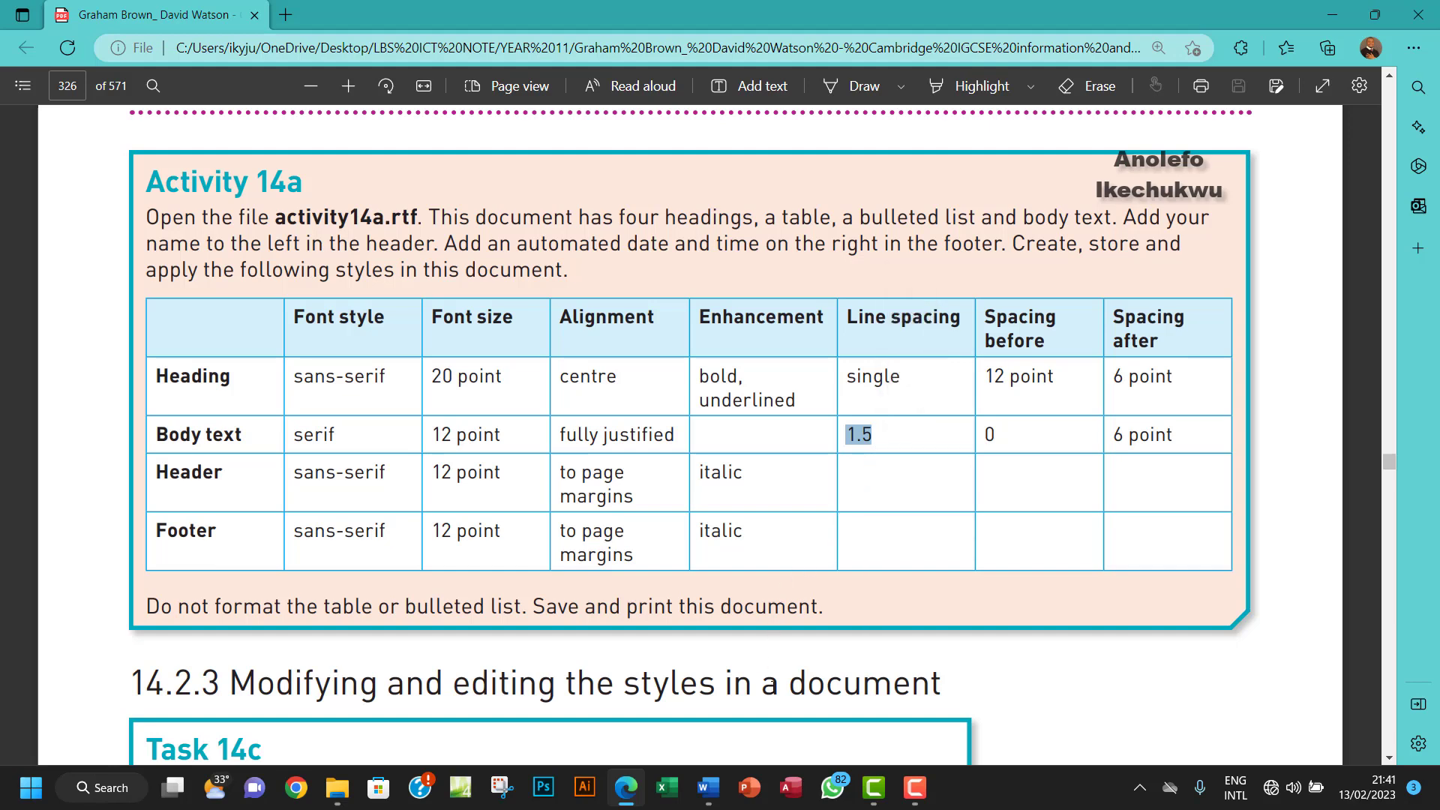
click(708, 788)
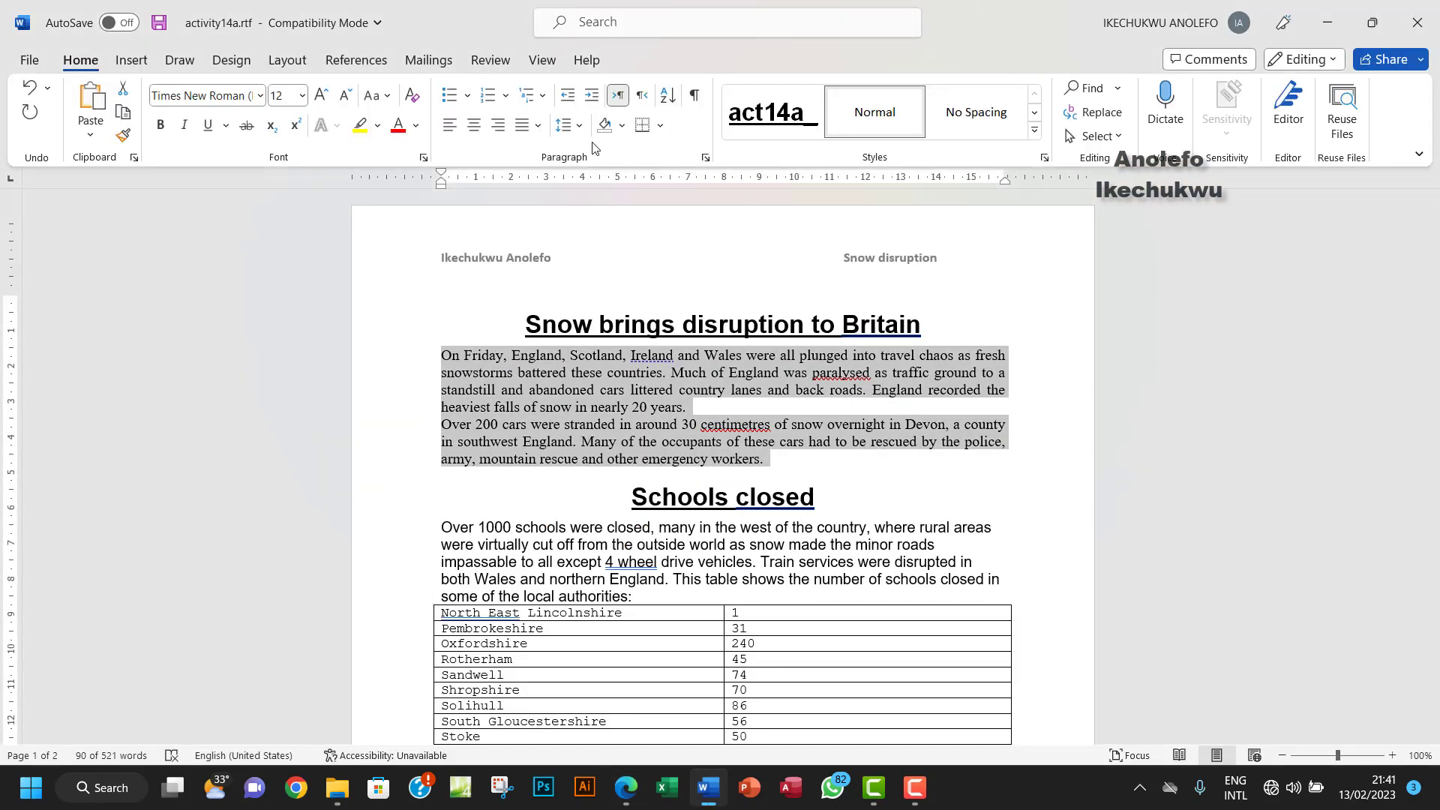
click(705, 157)
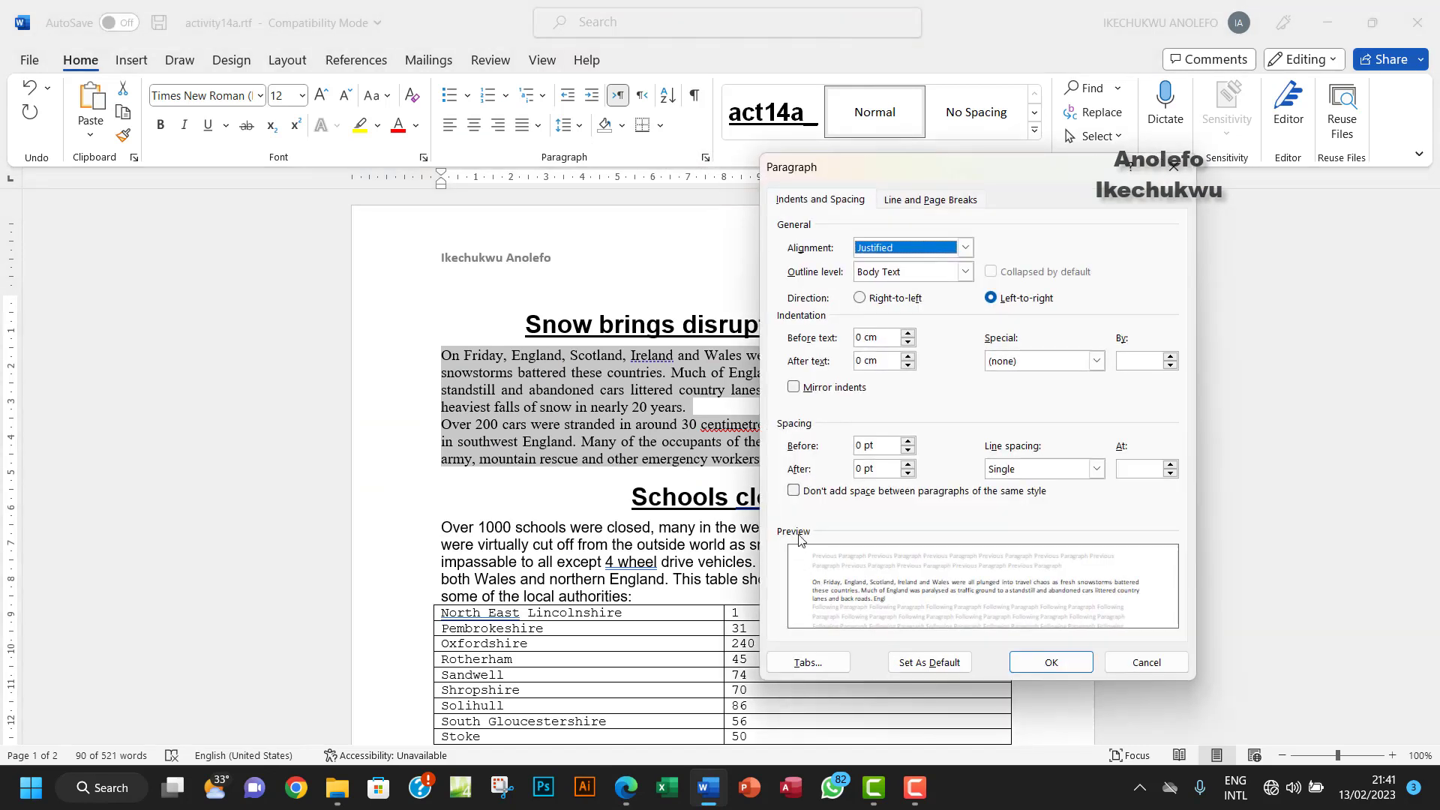
click(908, 464)
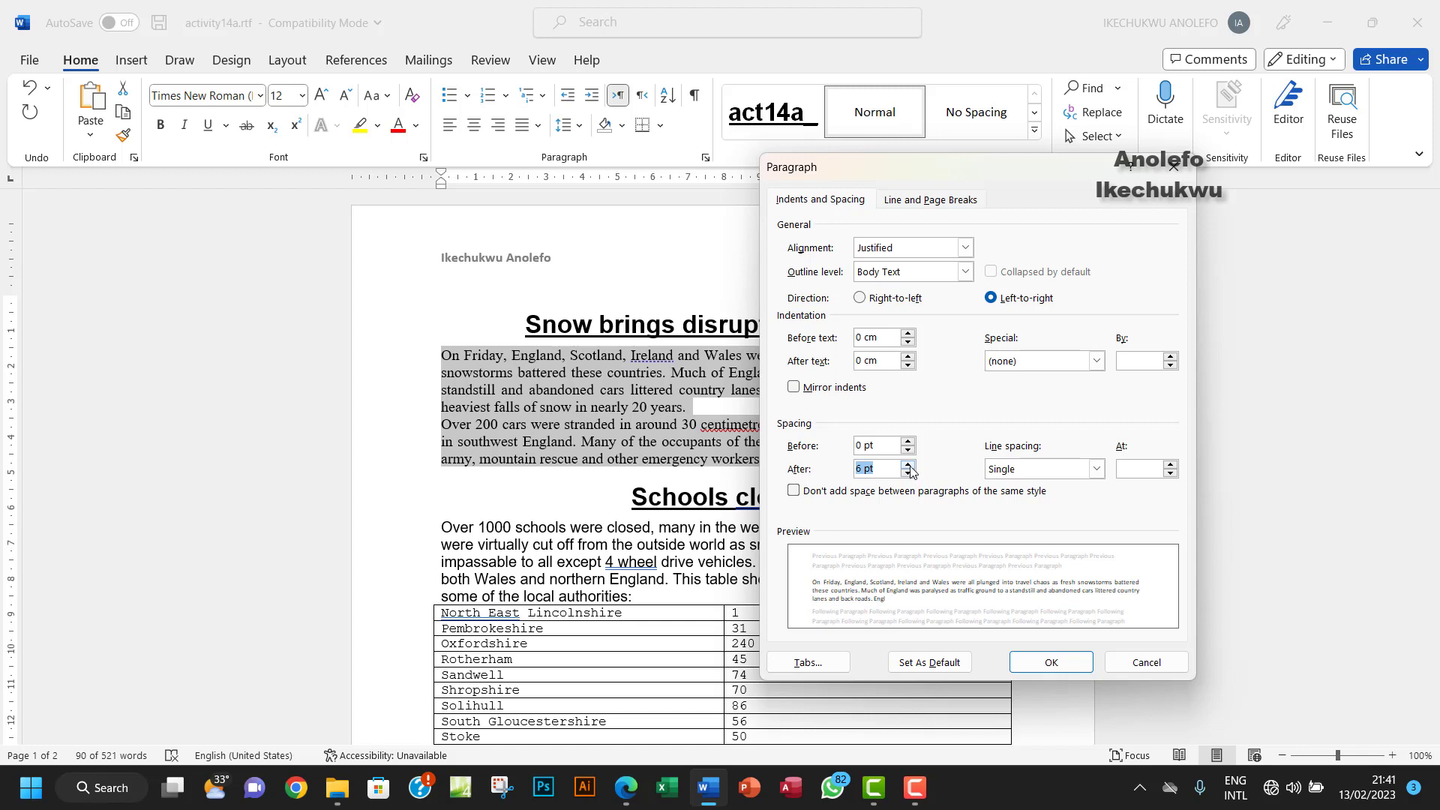
click(1097, 468)
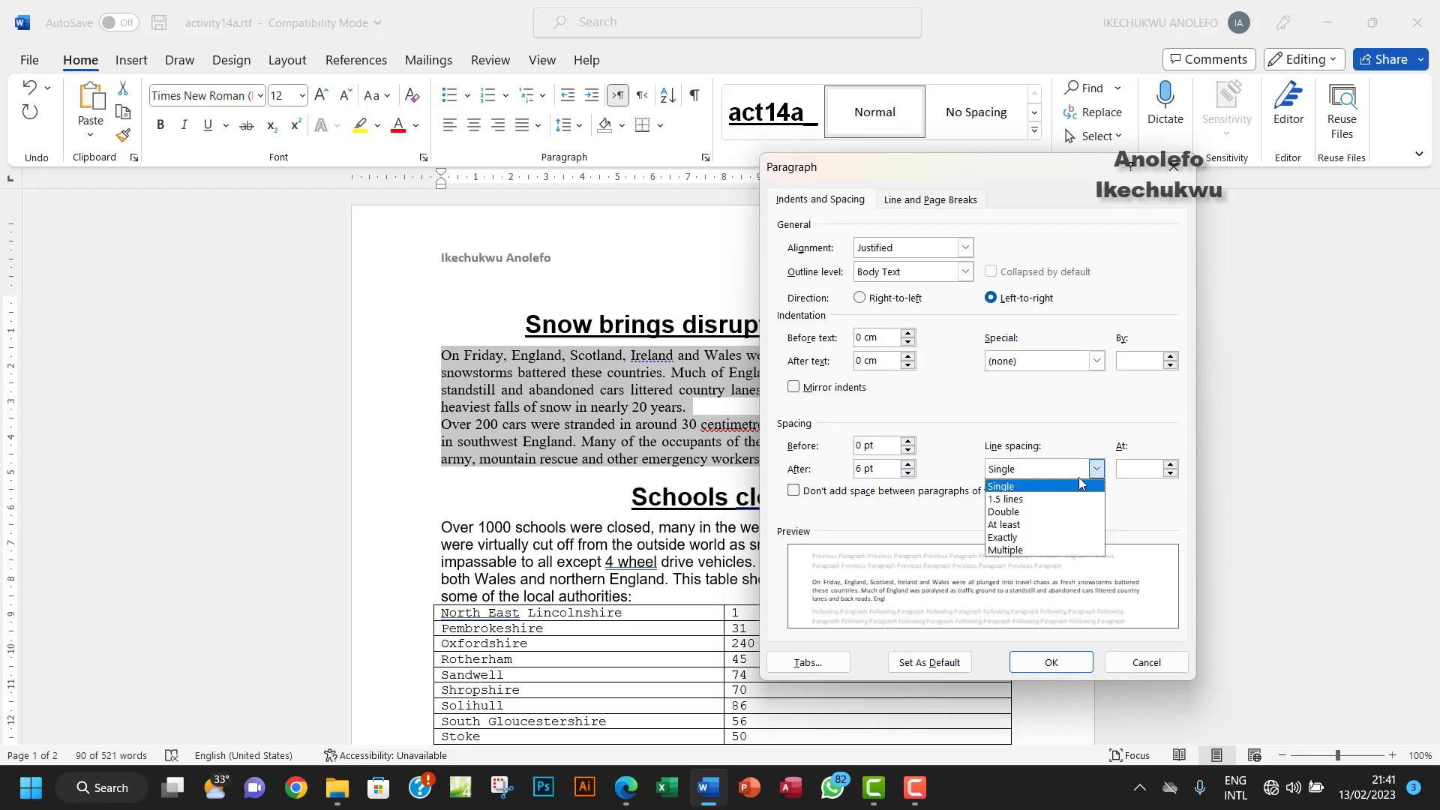
click(1016, 499)
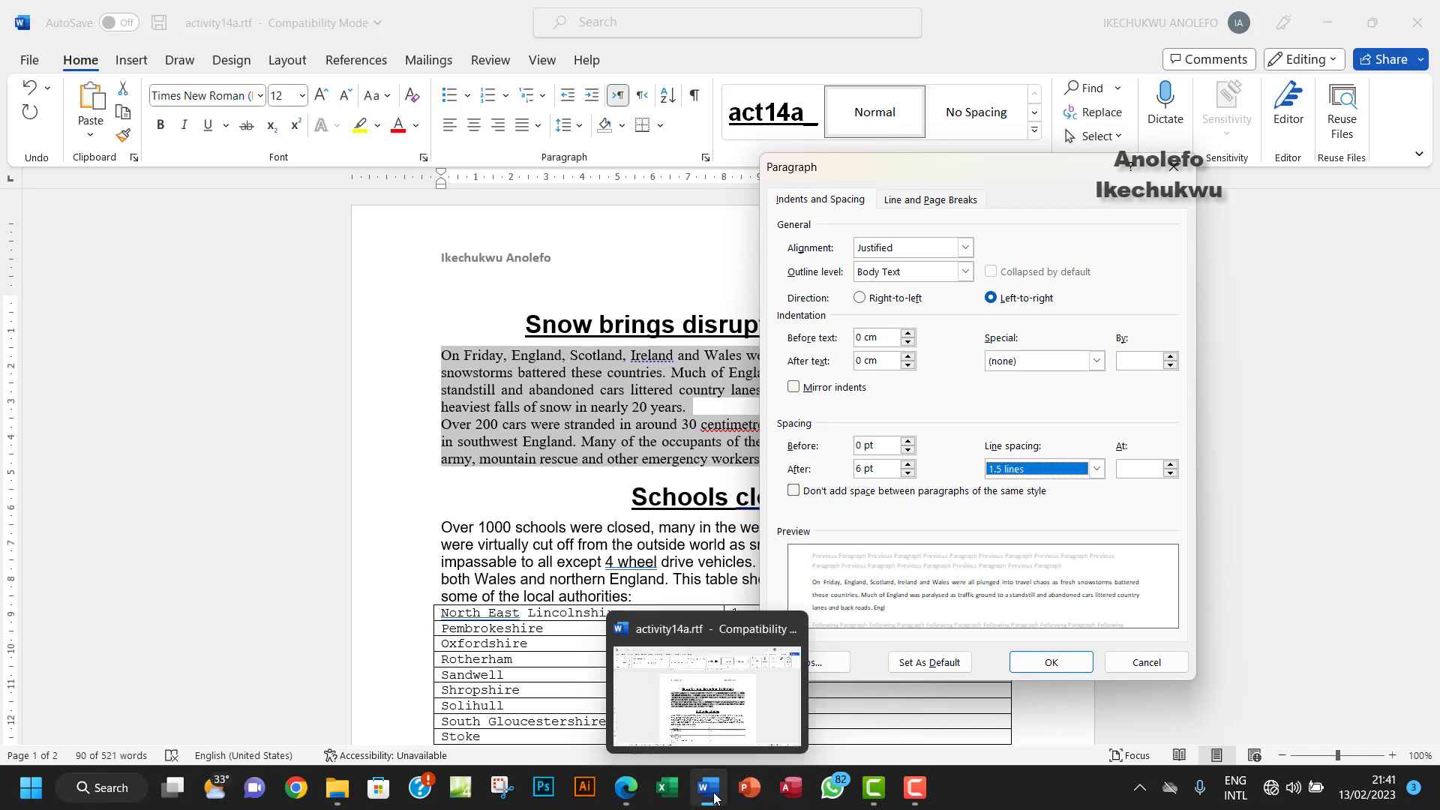
click(631, 796)
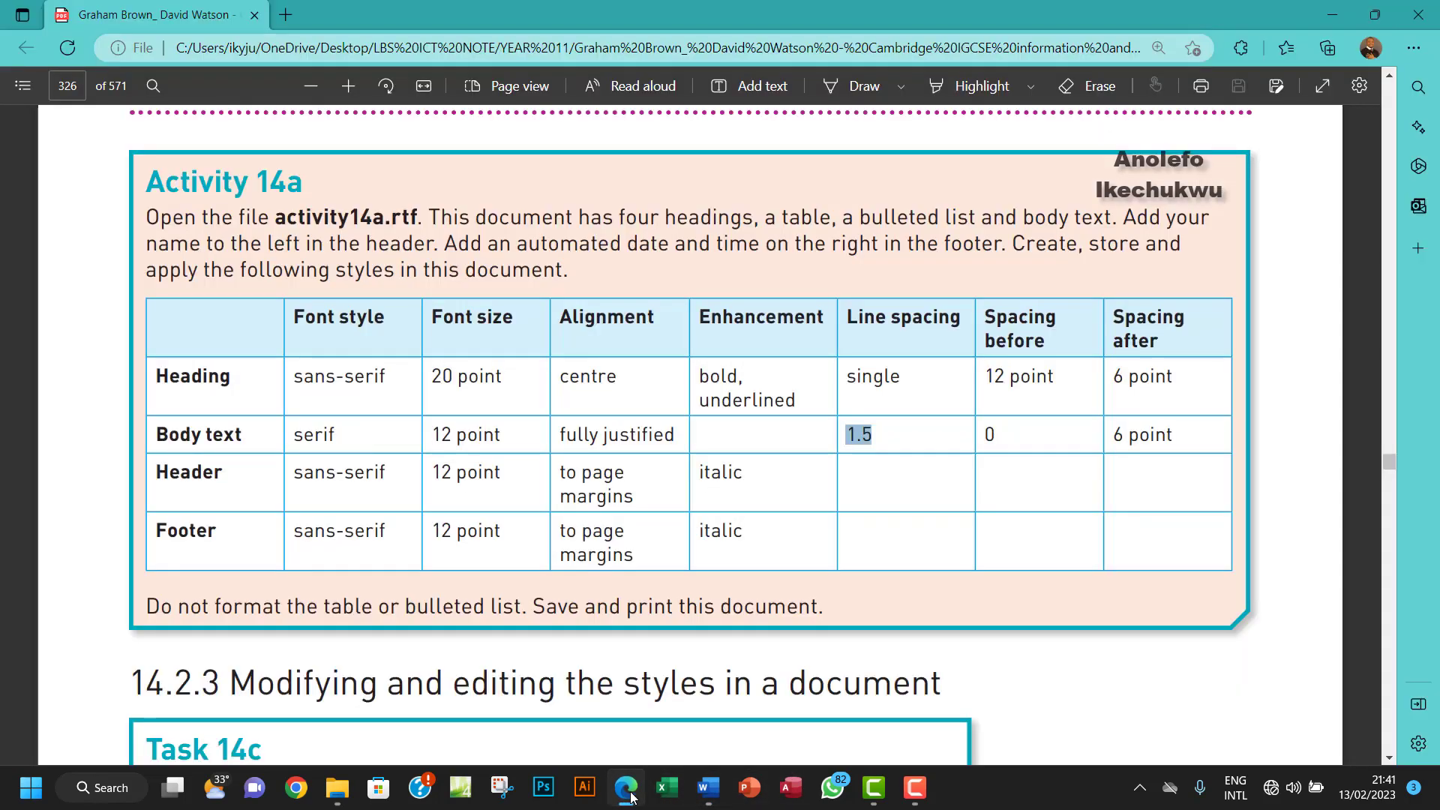
click(632, 797)
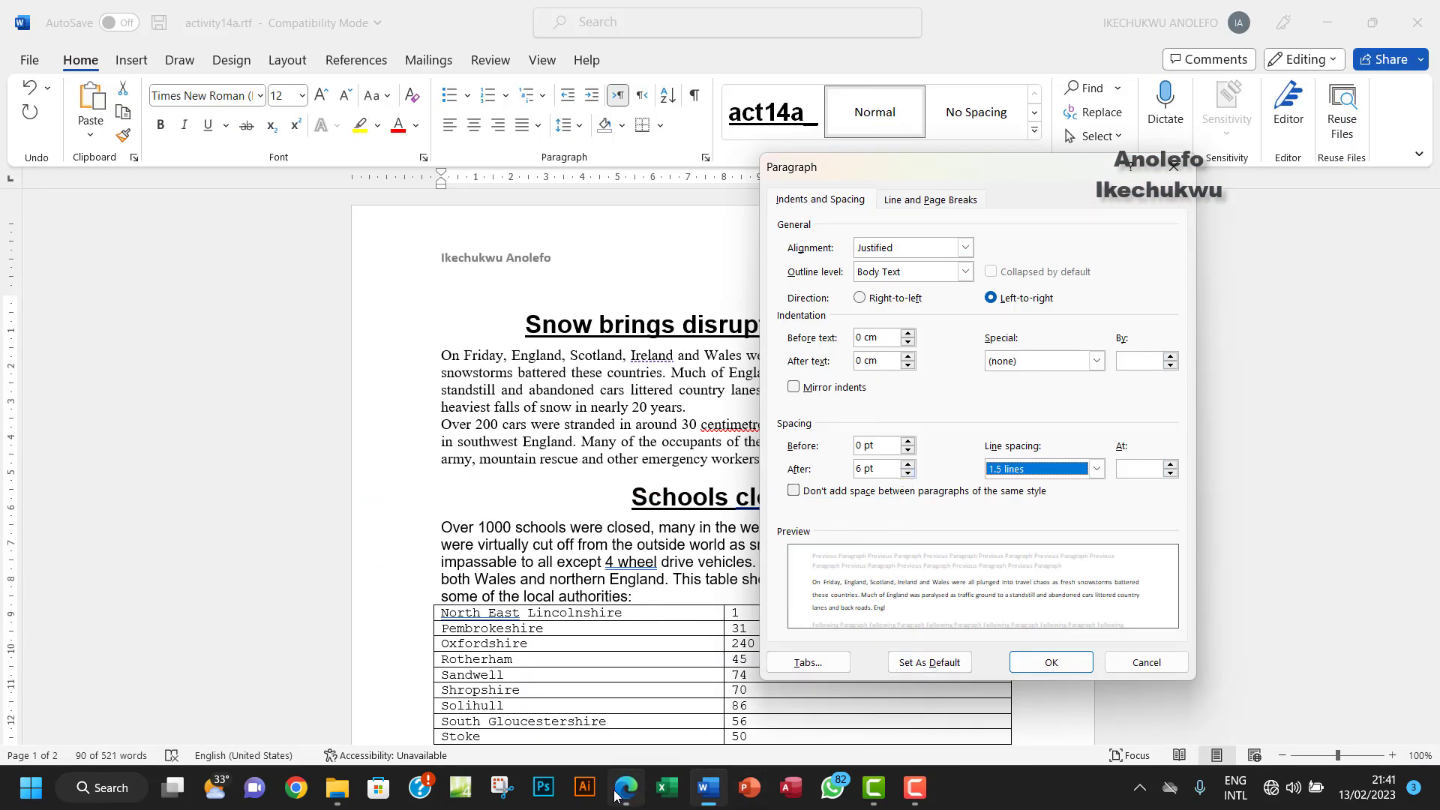
click(1052, 663)
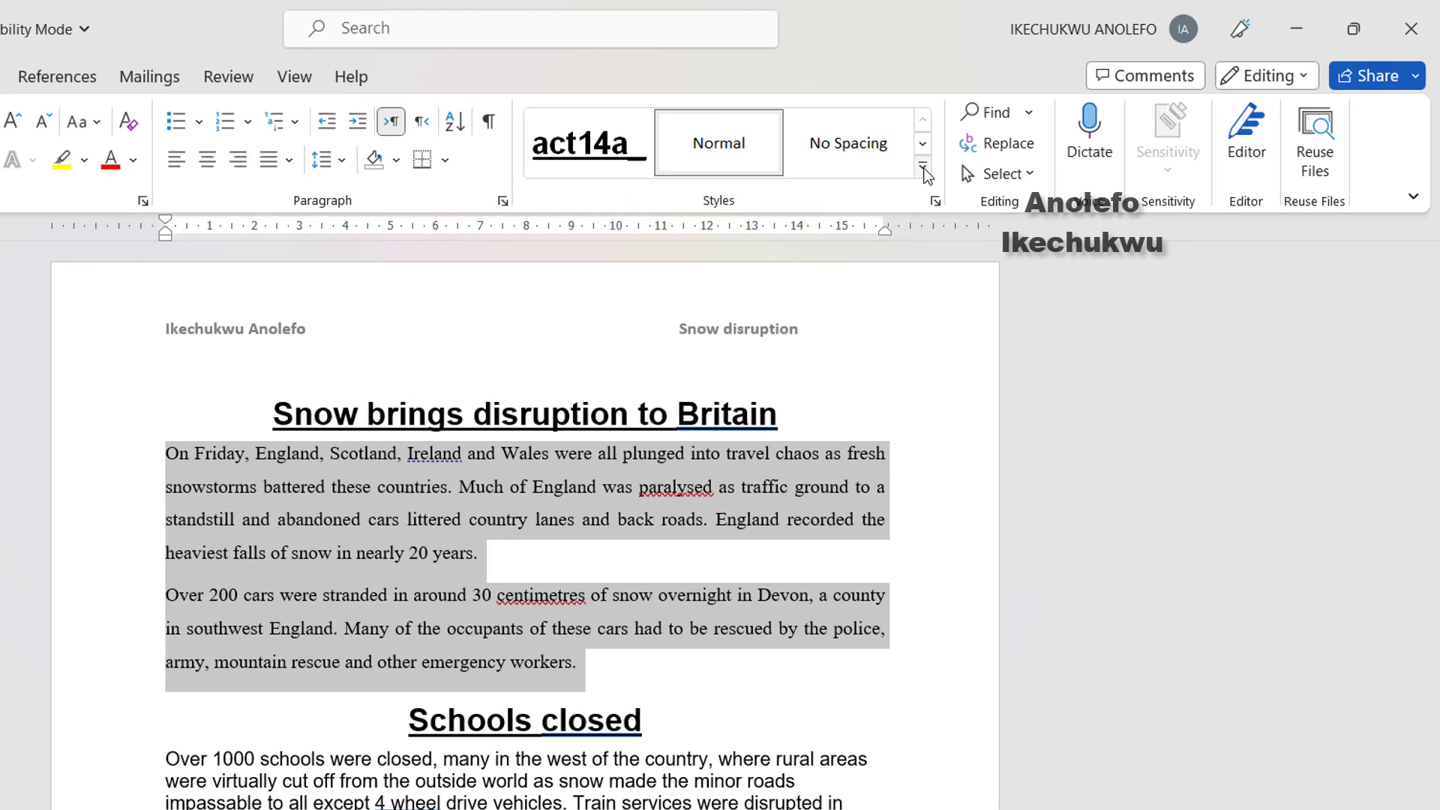
Create a new style named act14a_body from the selected paragraphs' formatting
click(1034, 130)
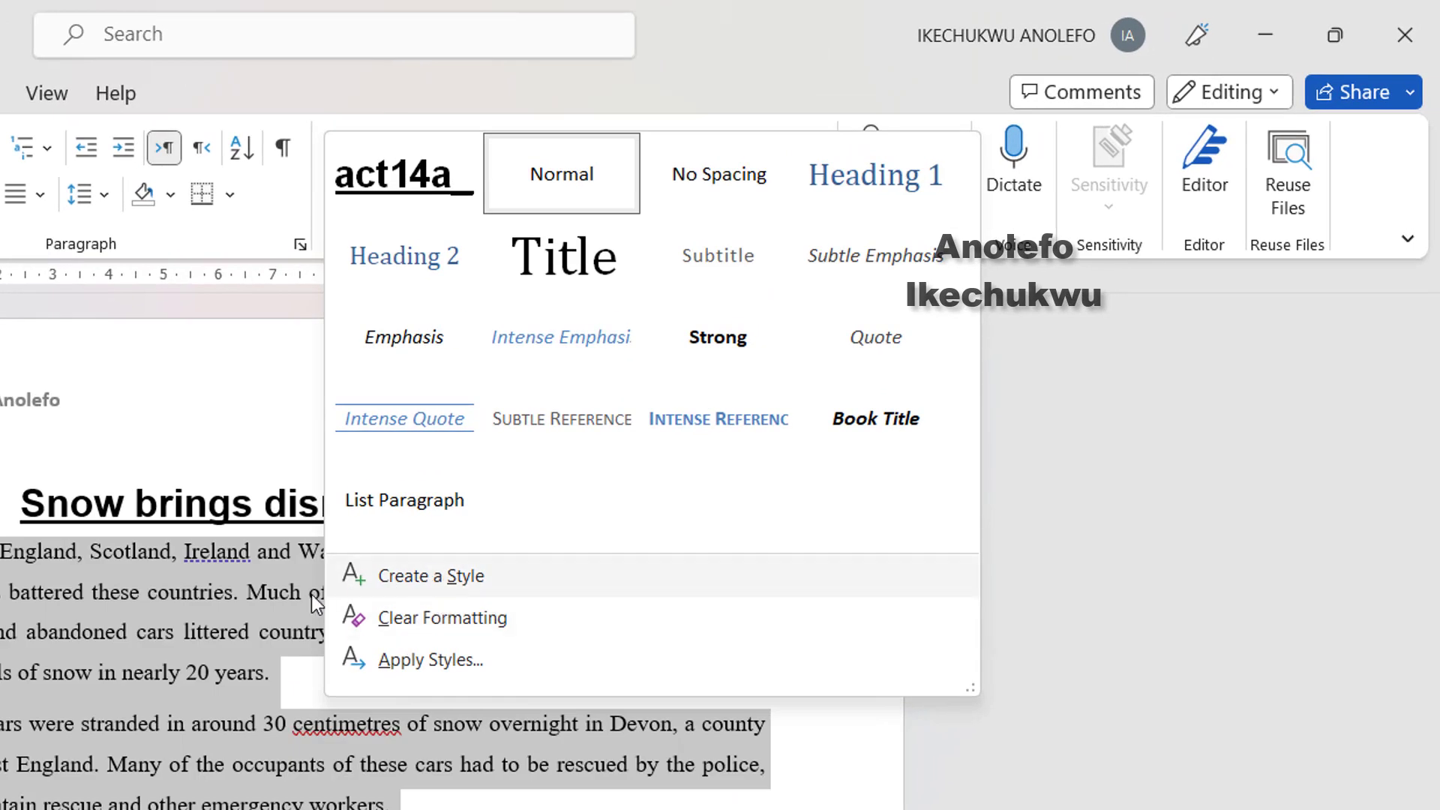
click(440, 578)
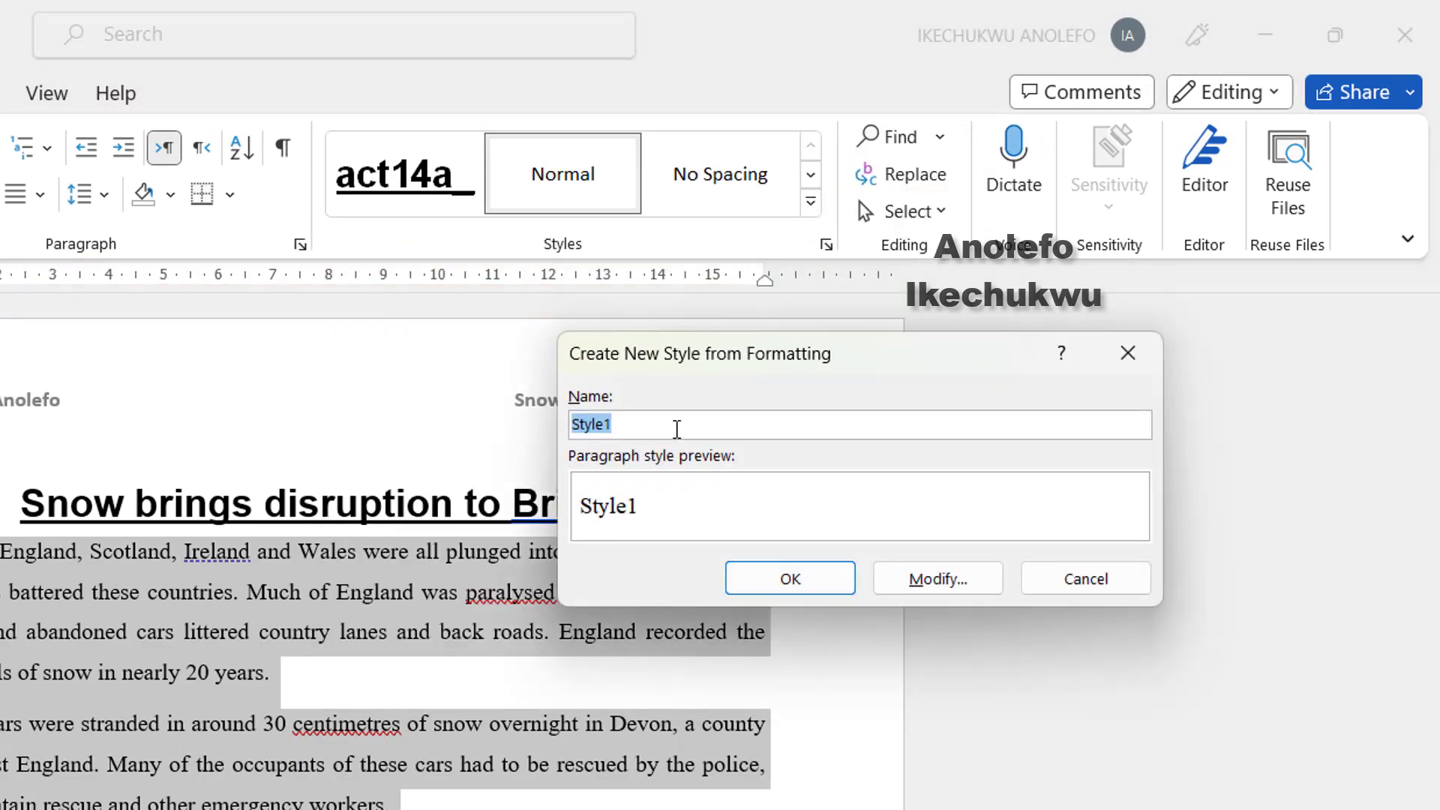
text(14a)
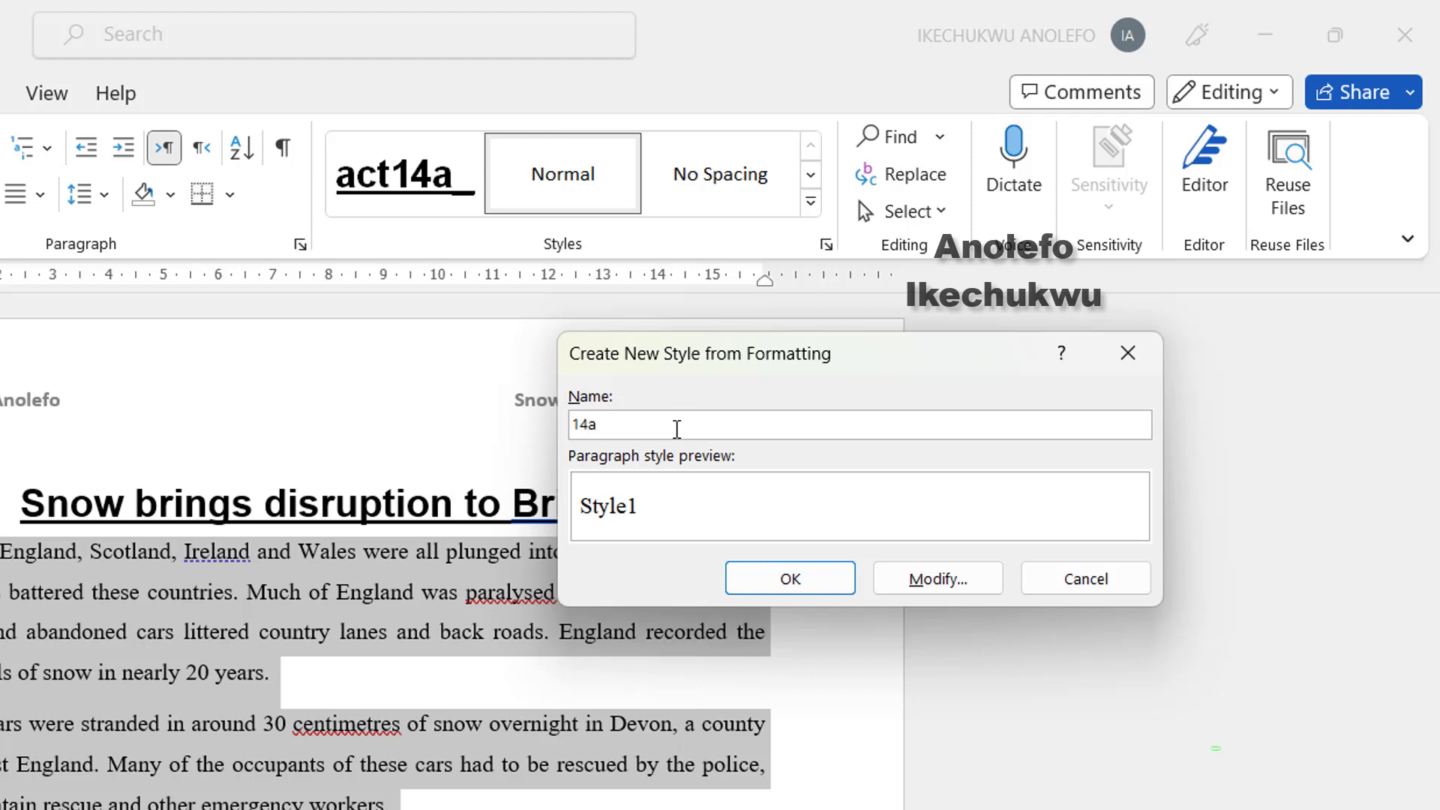
click(577, 423)
text(actt)
key(BackSpace)
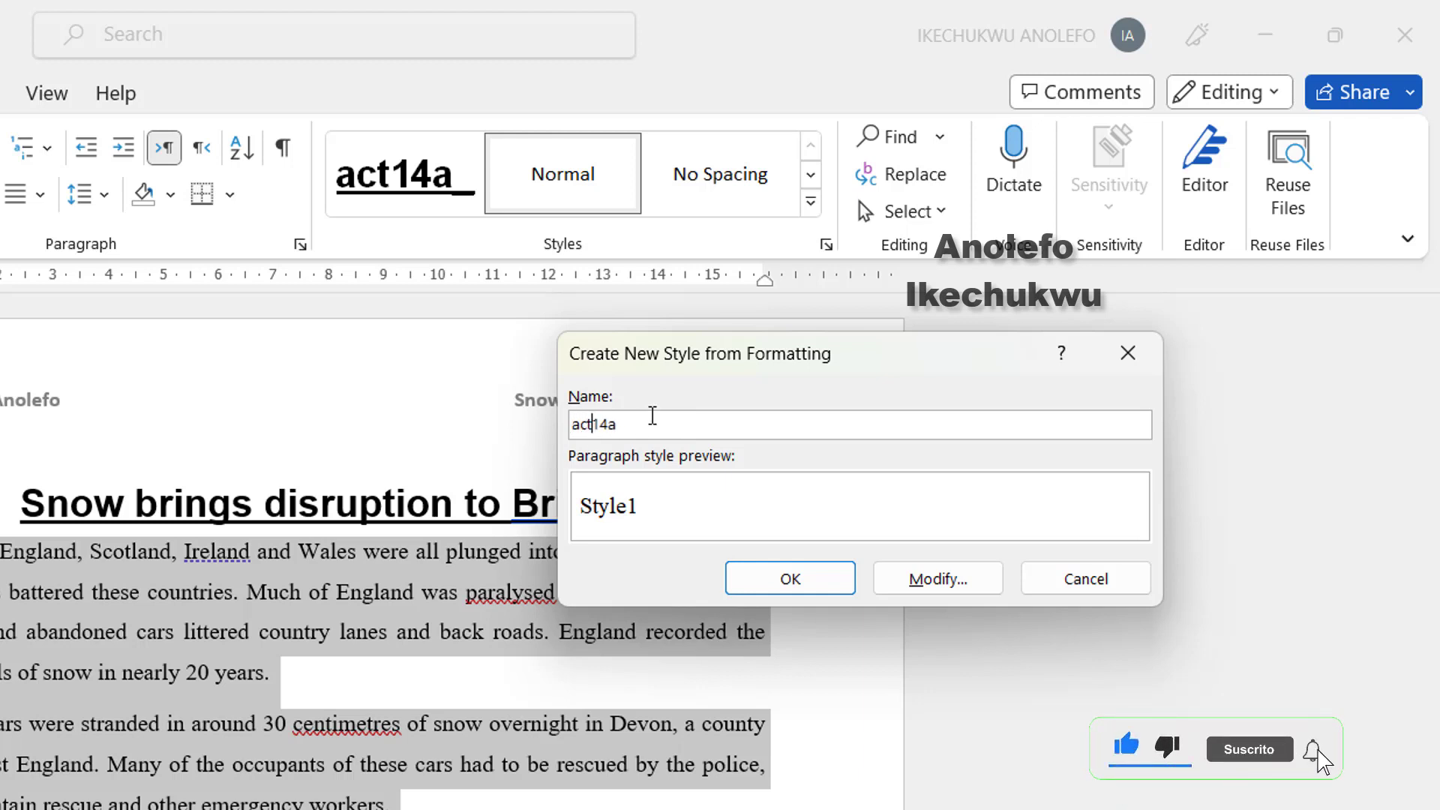
click(671, 419)
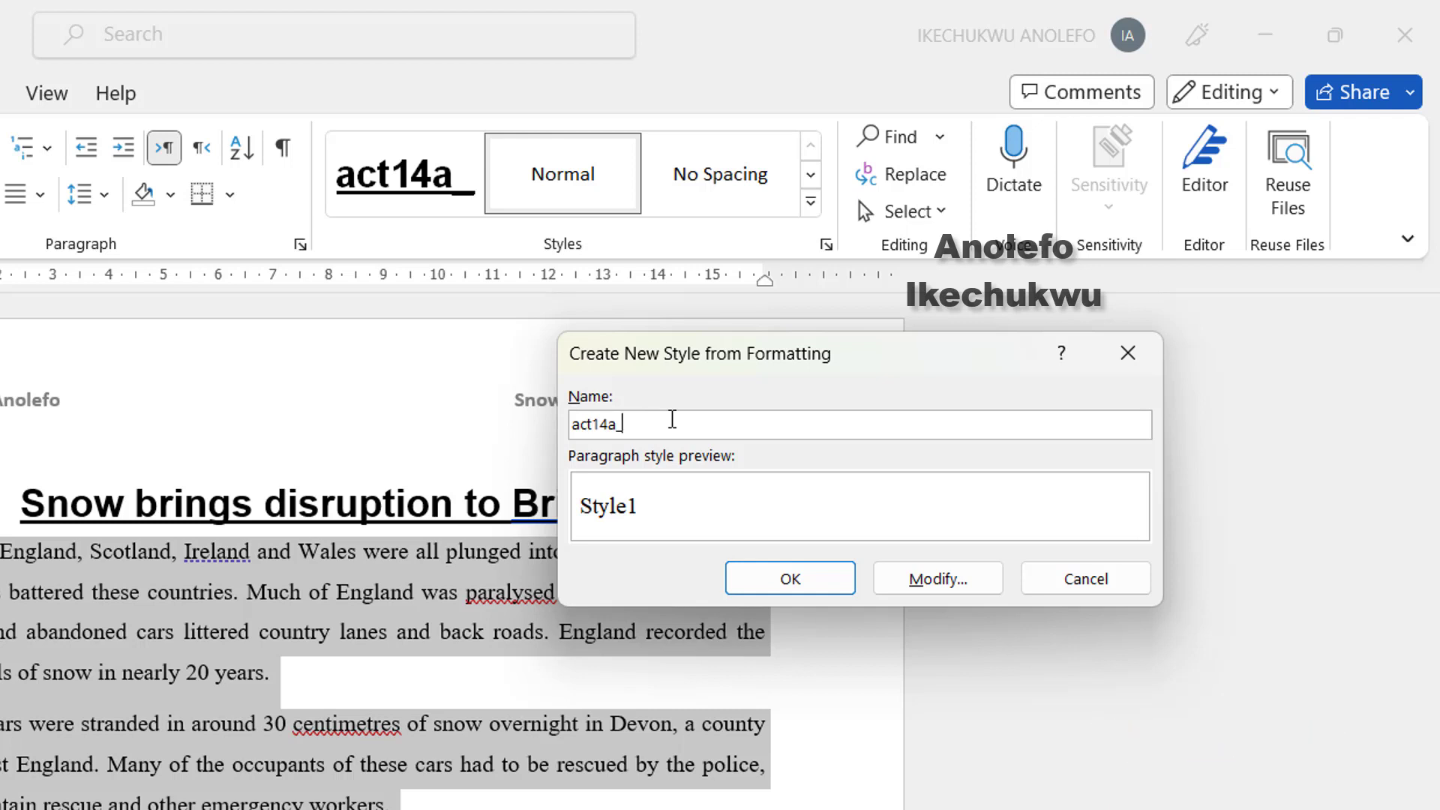
text(_body)
click(779, 580)
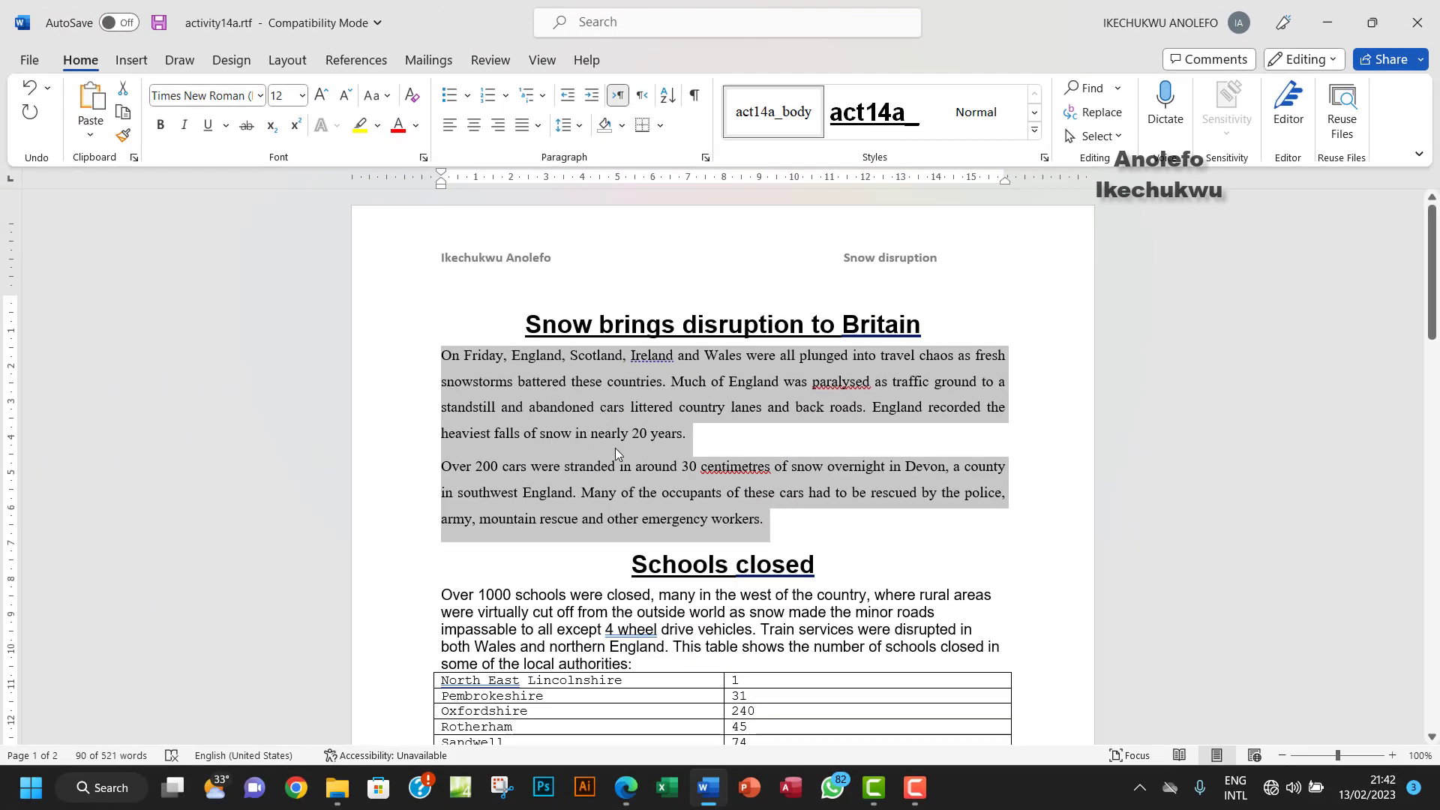
Apply the act14a_body style to the paragraph under the heading "Schools closed"
scroll(615, 447, down, 1)
scroll(613, 448, down, 2)
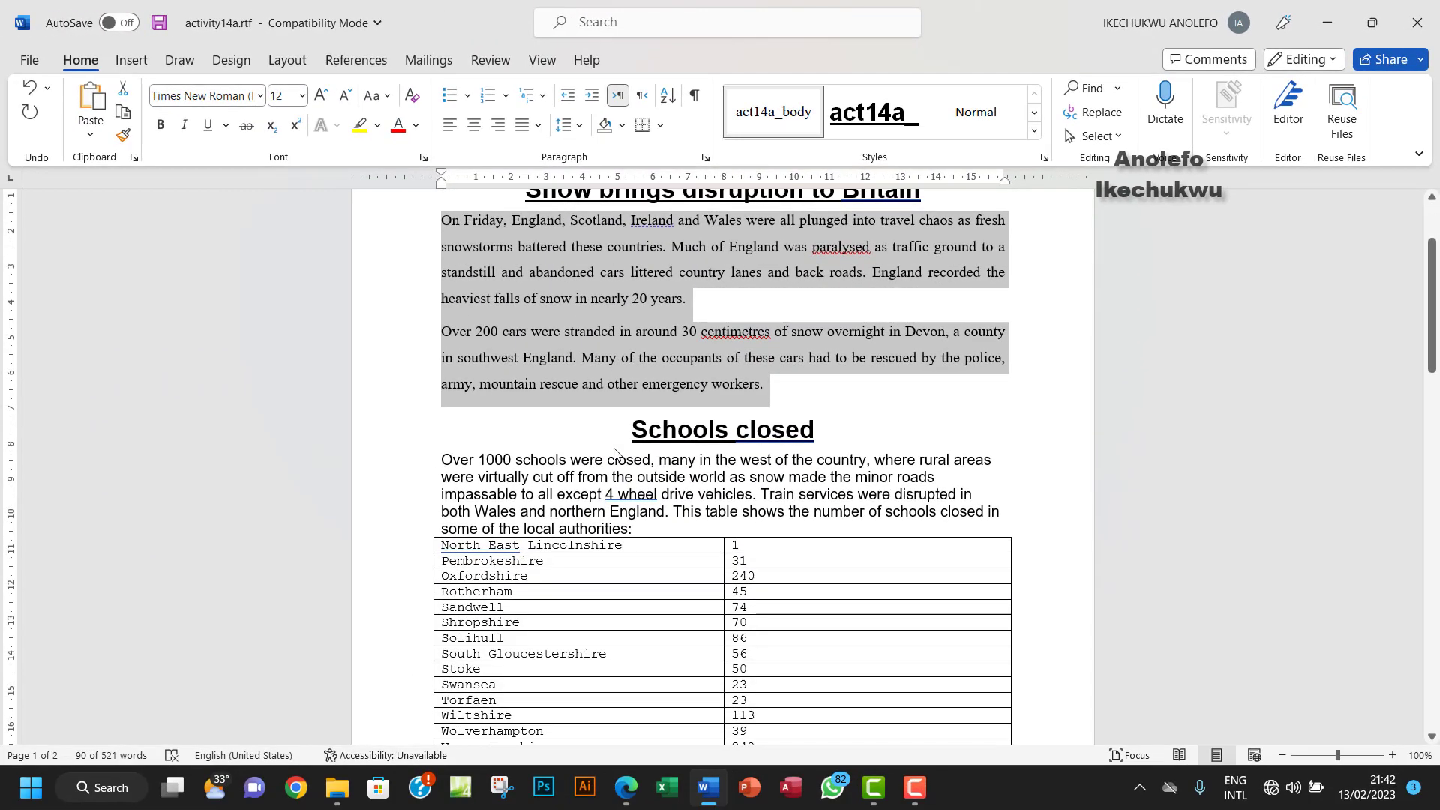
drag(638, 529, 450, 466)
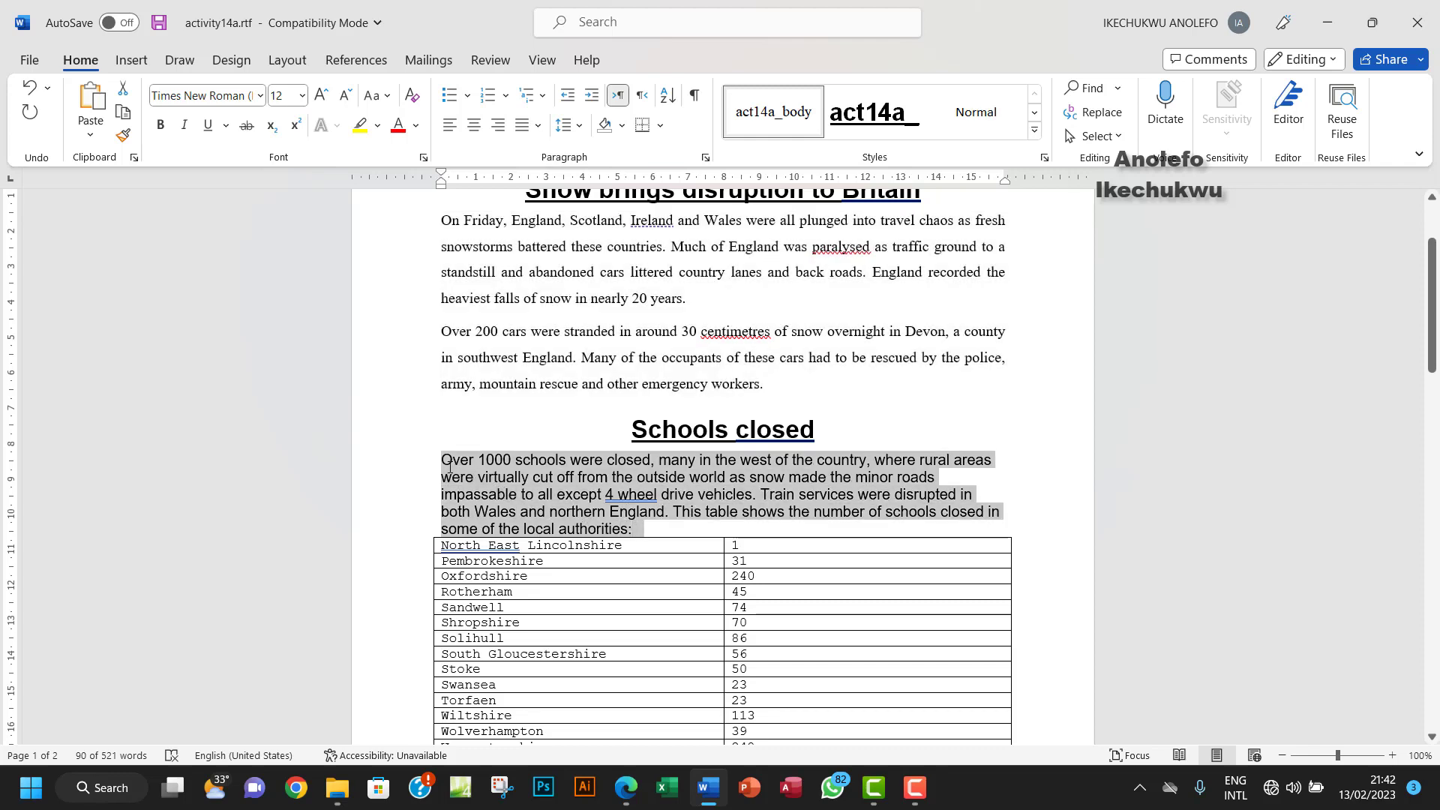
click(773, 112)
Apply the act14a_body style to the body paragraphs between the table and the heading "Snowing for 5 days"
scroll(713, 555, down, 10)
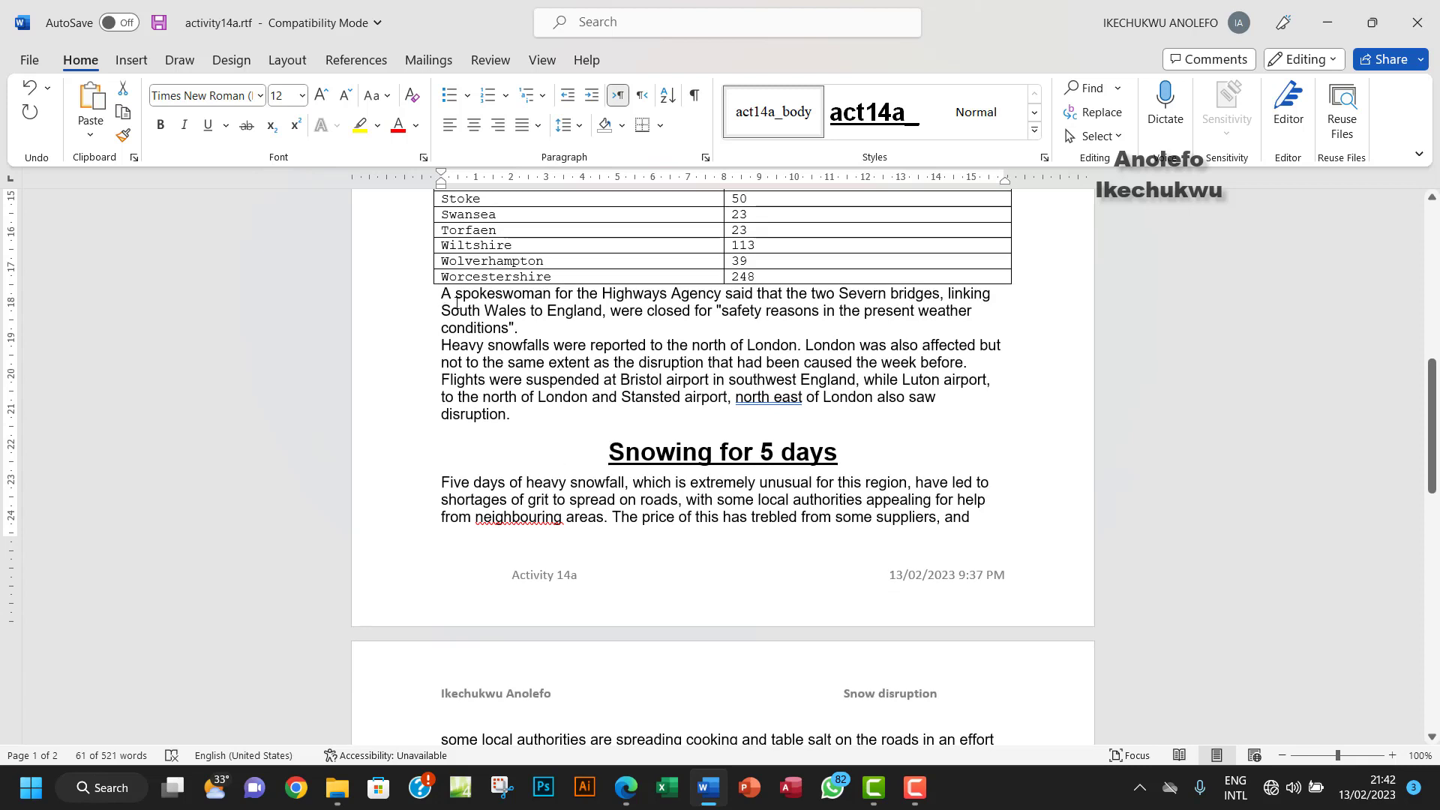
drag(457, 304, 763, 415)
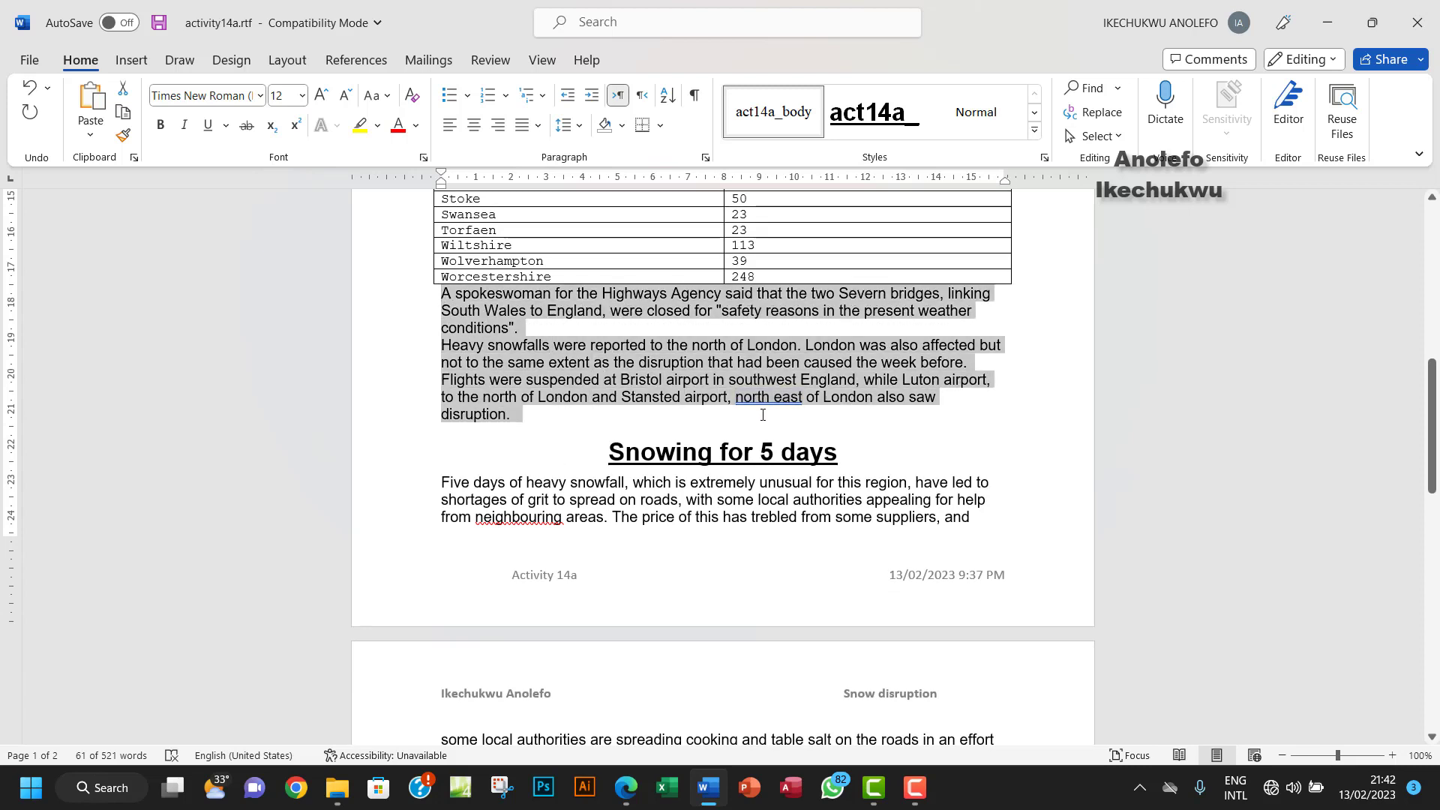
click(934, 403)
drag(511, 415, 441, 293)
click(773, 111)
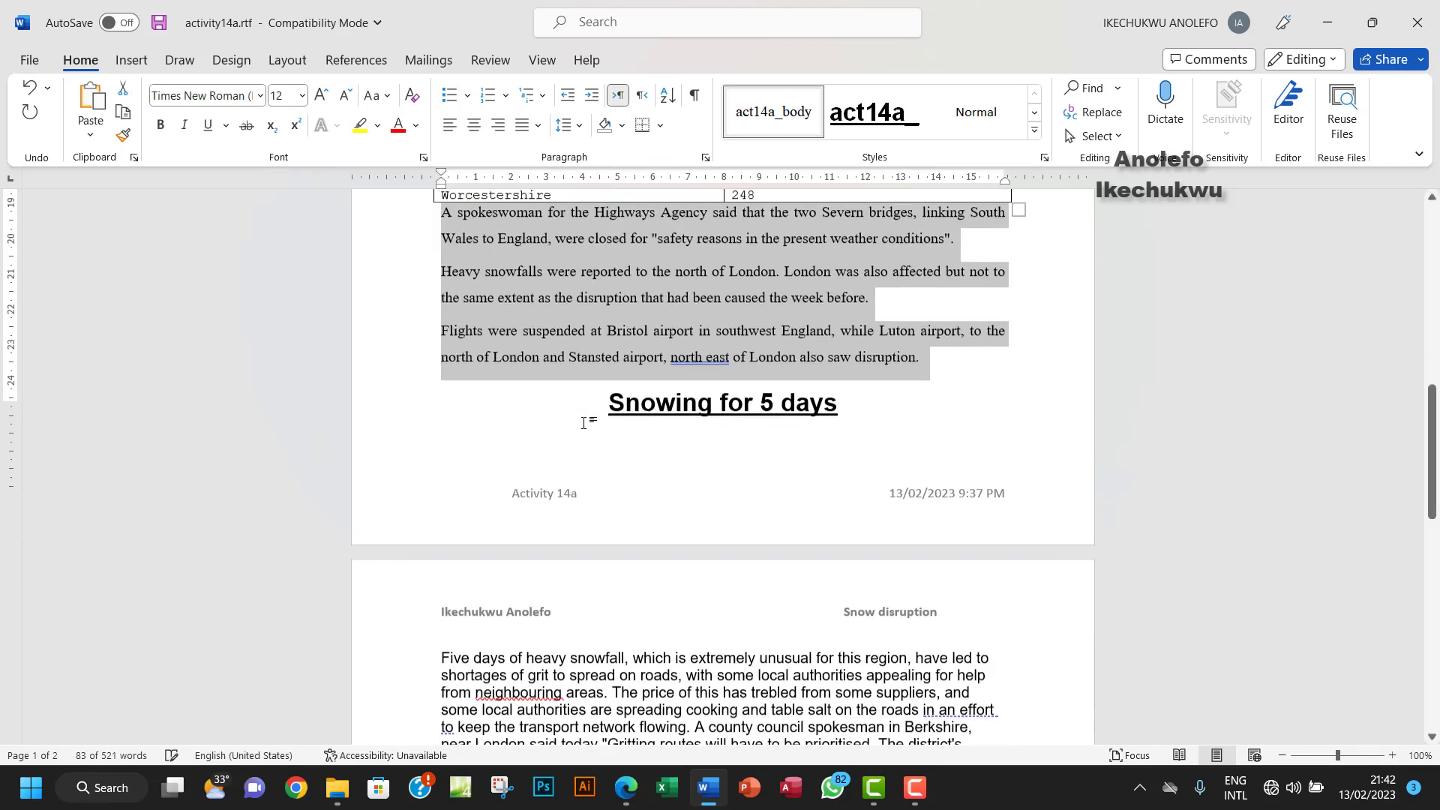
Apply the act14a_body style to the paragraph under the heading "Snowing for 5 days"
scroll(788, 480, down, 8)
drag(761, 501, 441, 376)
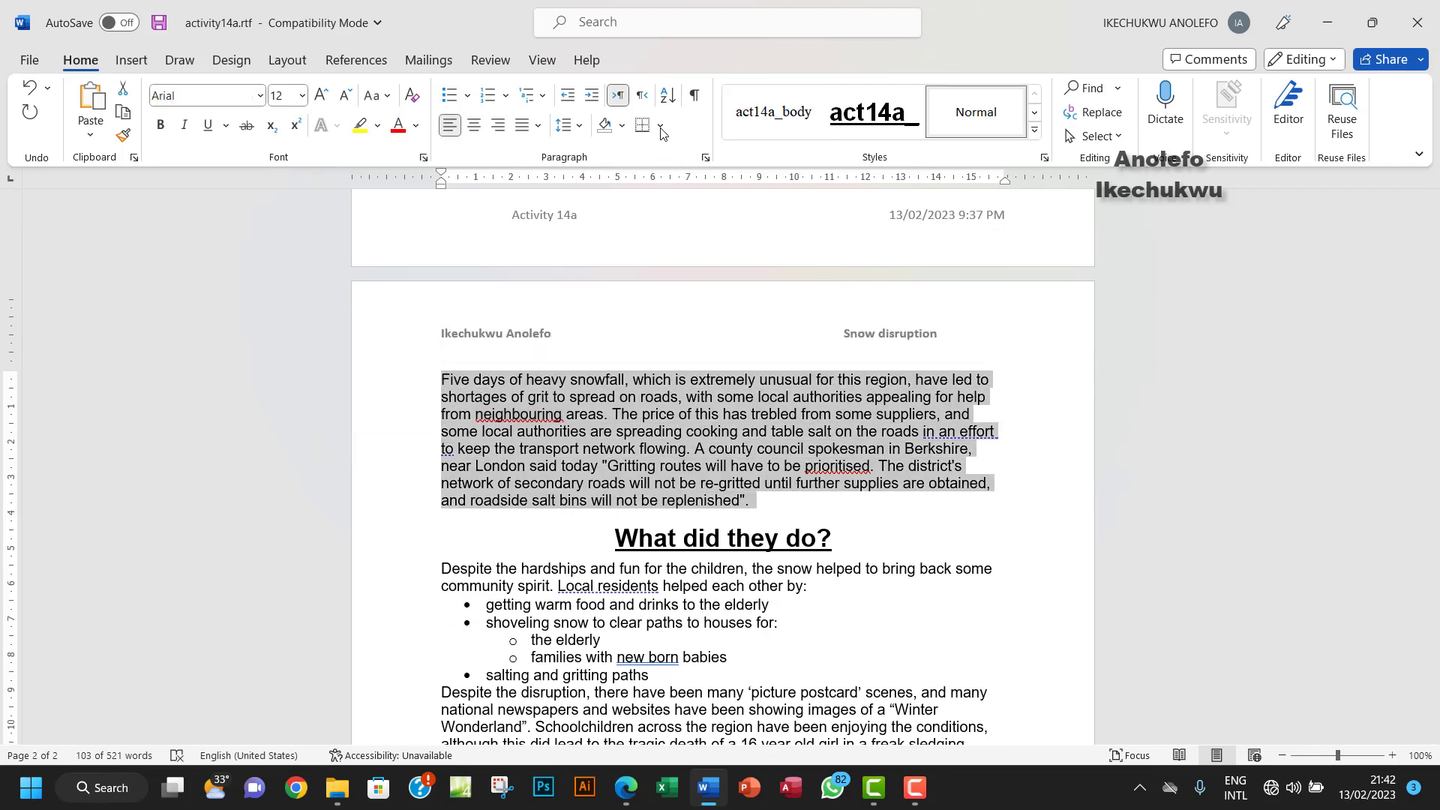
click(787, 119)
Apply the act14a_body style to the paragraphs directly before and after the bulleted list under the heading "What did they do?"
scroll(785, 525, down, 1)
scroll(786, 525, down, 3)
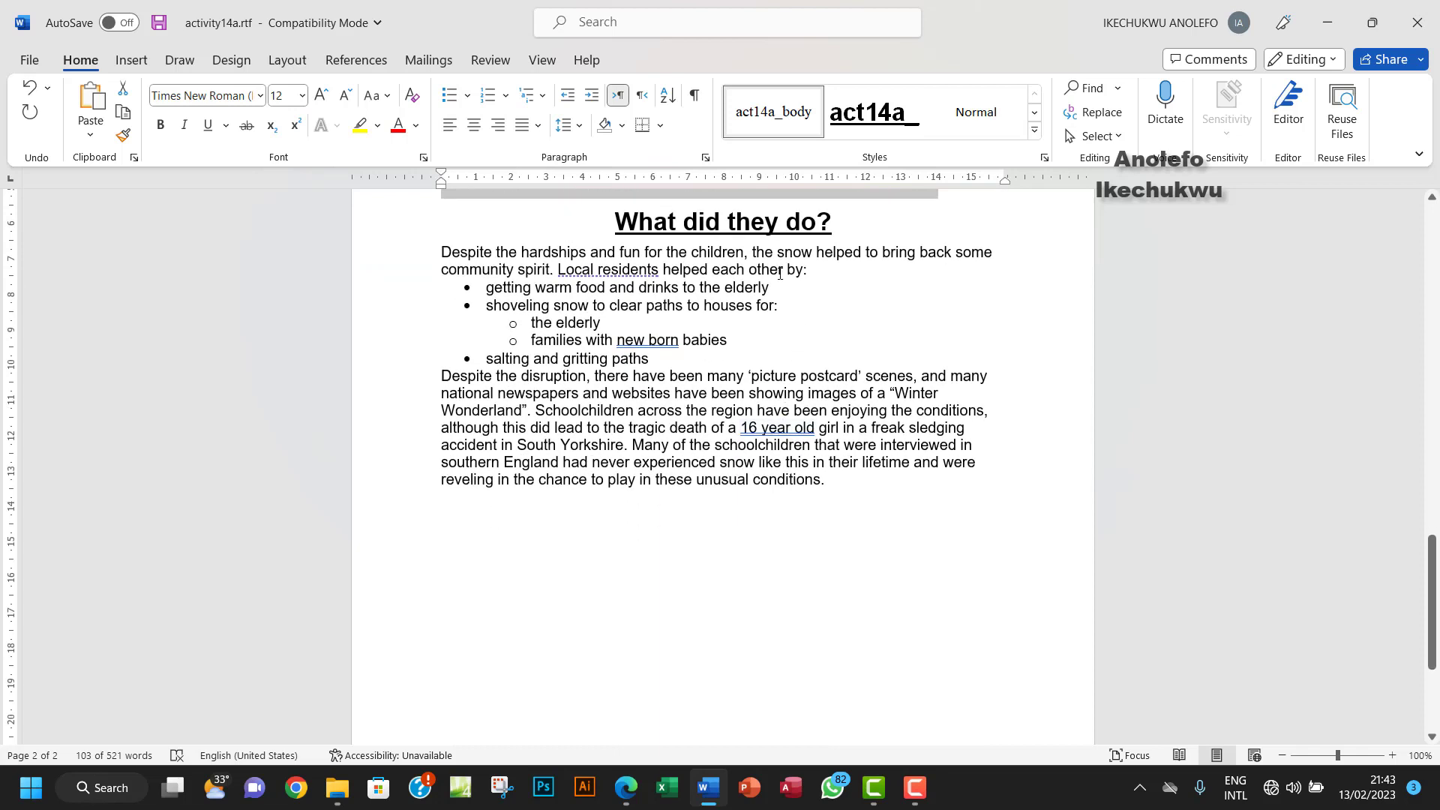
drag(819, 272, 440, 252)
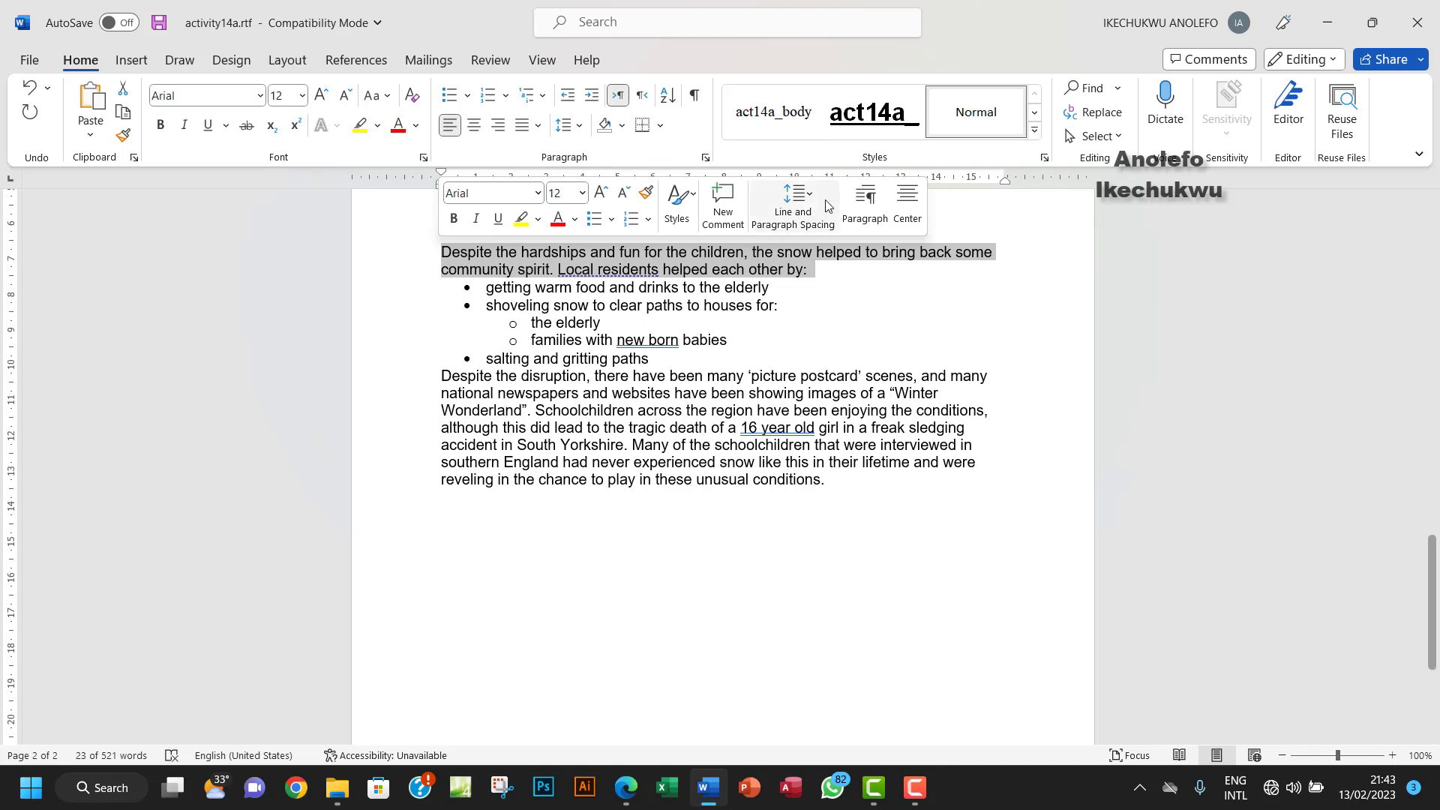
click(780, 120)
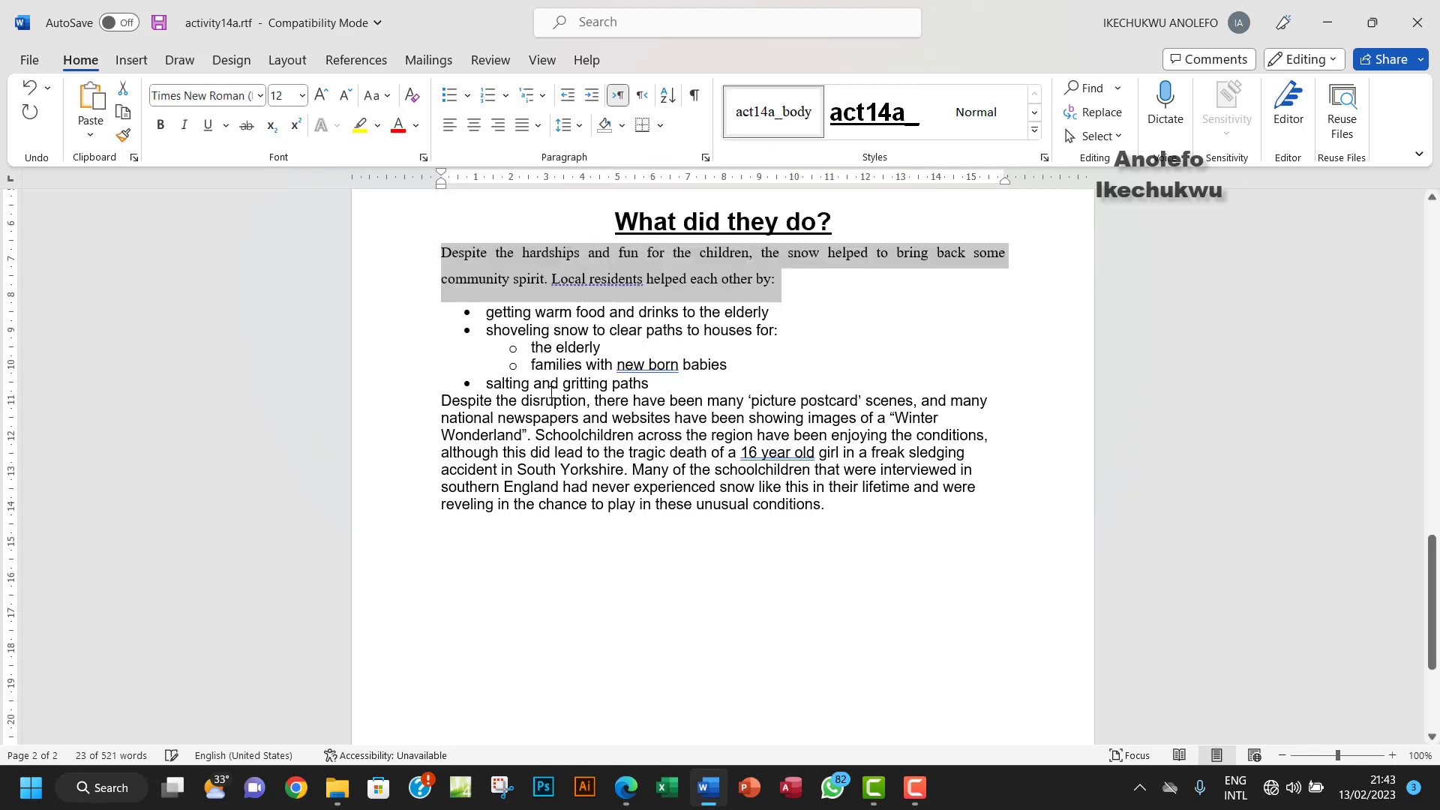
drag(441, 402, 833, 508)
click(773, 111)
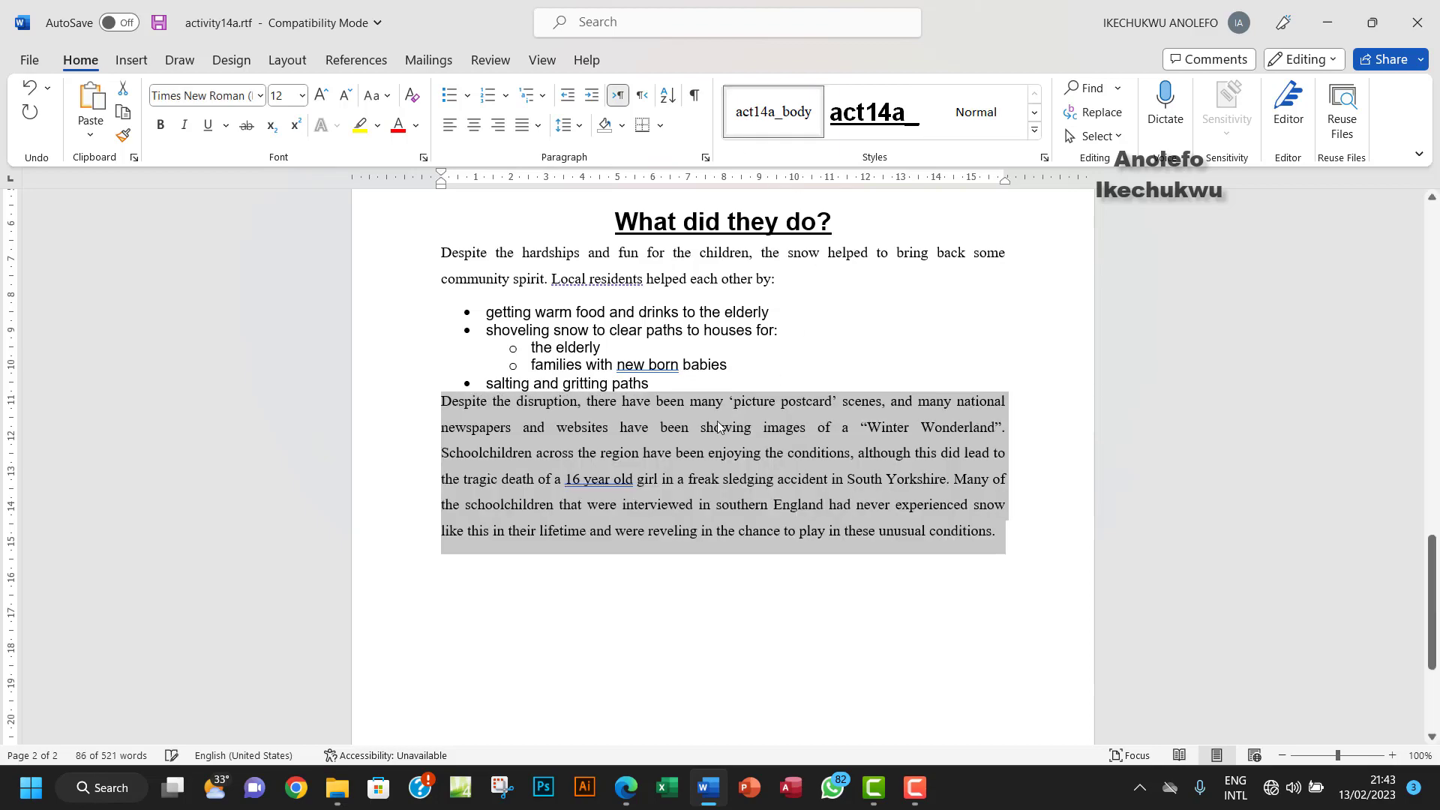
Check the header style requirements in Edge, and in Word set the font of the whole header line to Arial
scroll(718, 427, up, 8)
scroll(718, 428, up, 9)
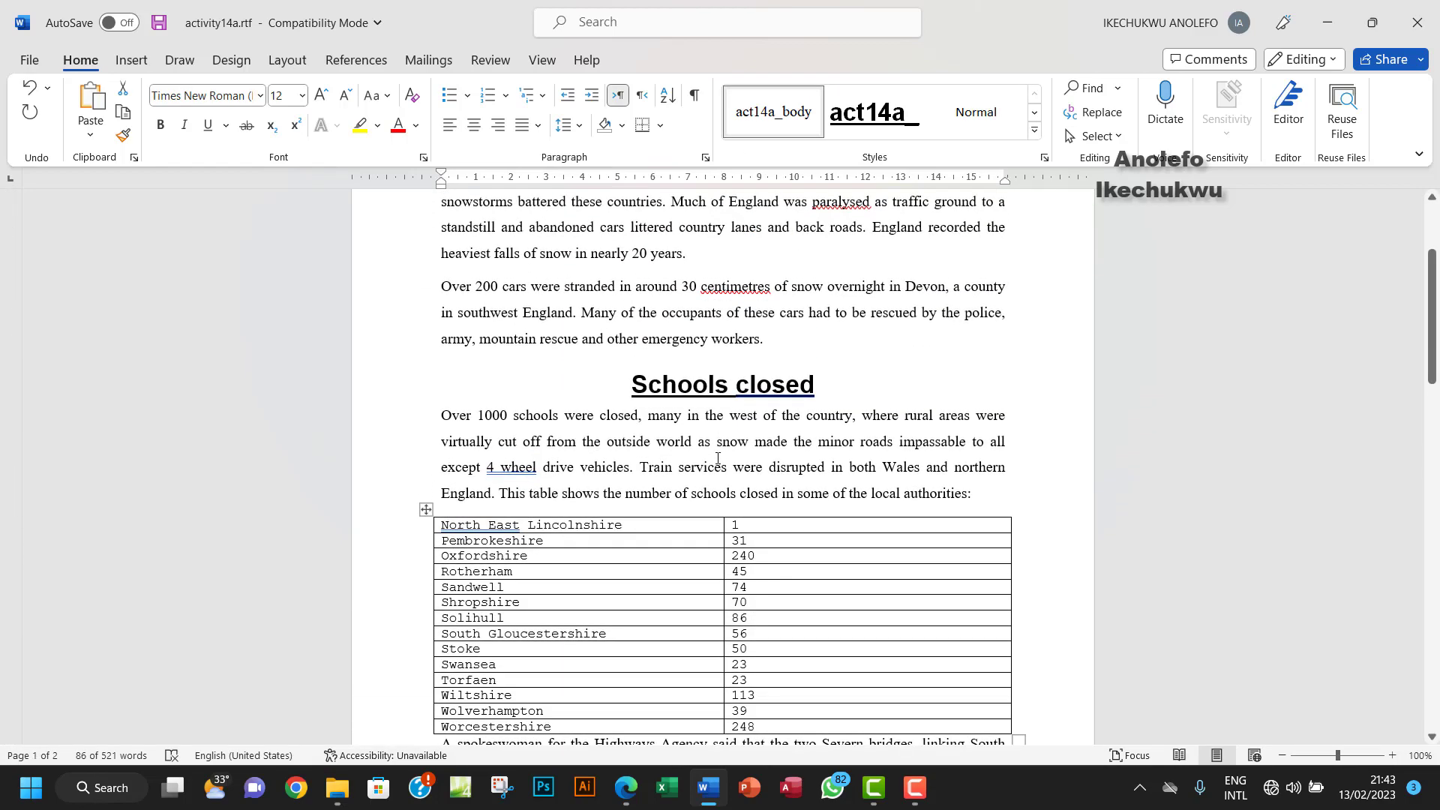
click(626, 788)
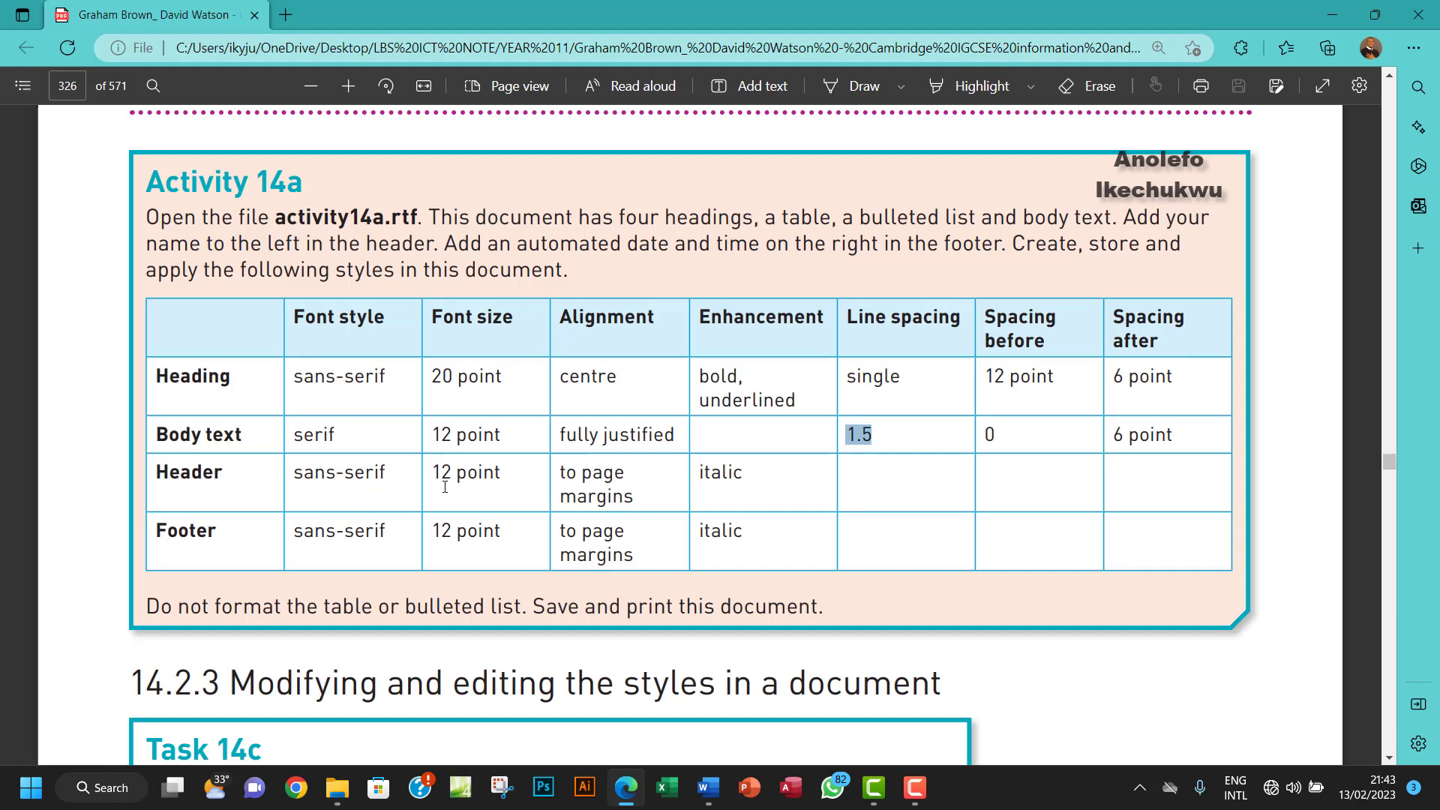
click(706, 801)
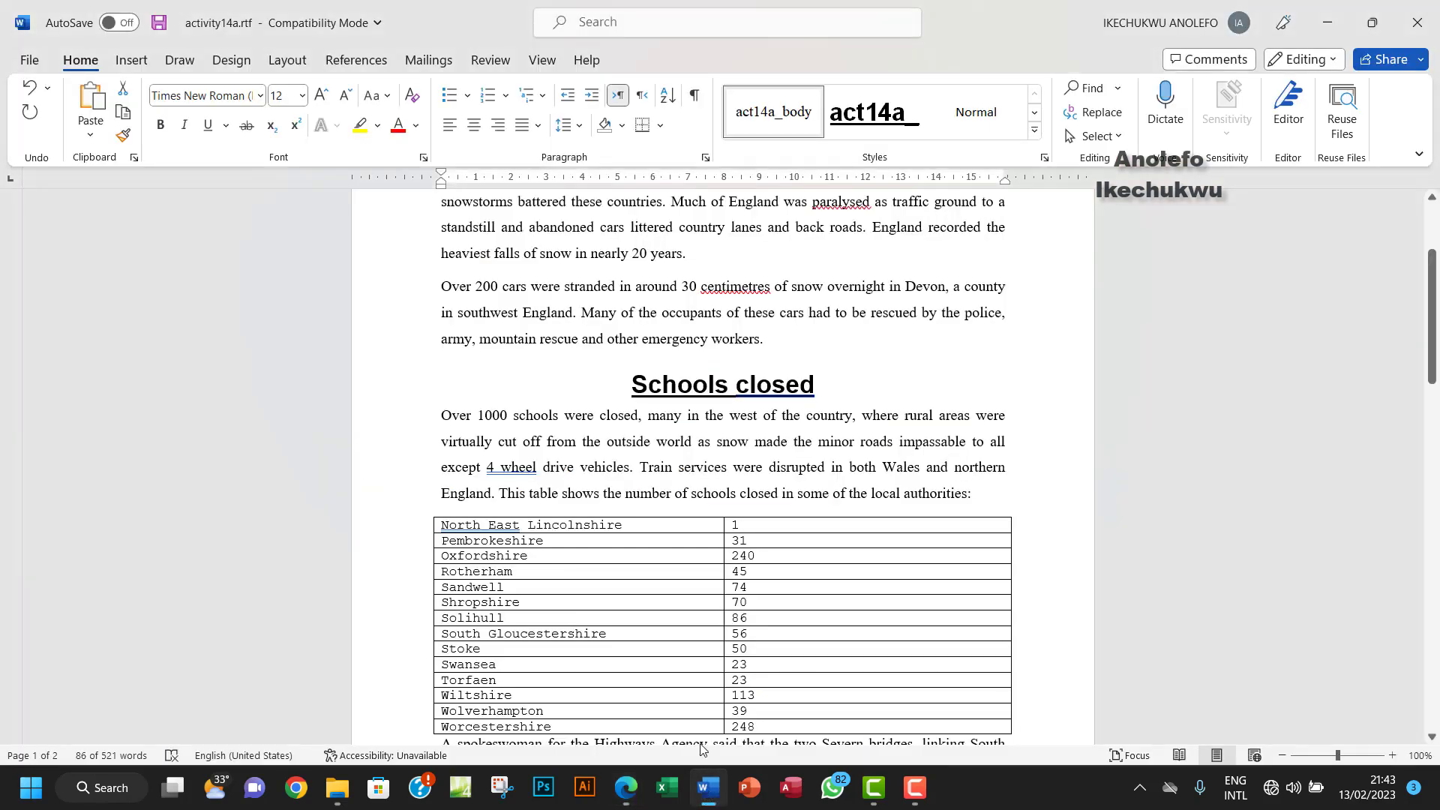
scroll(543, 258, up, 3)
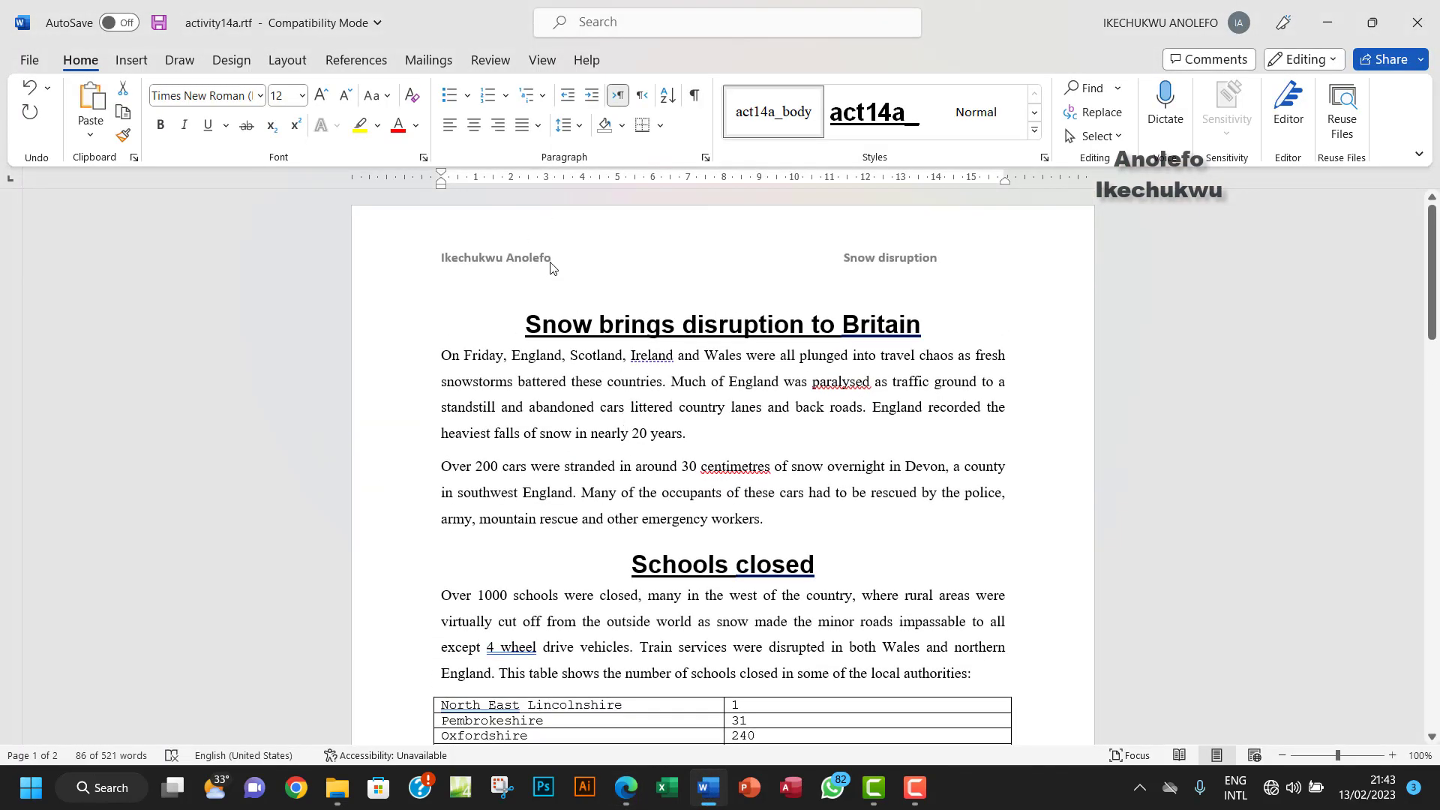
double_click(553, 268)
click(422, 262)
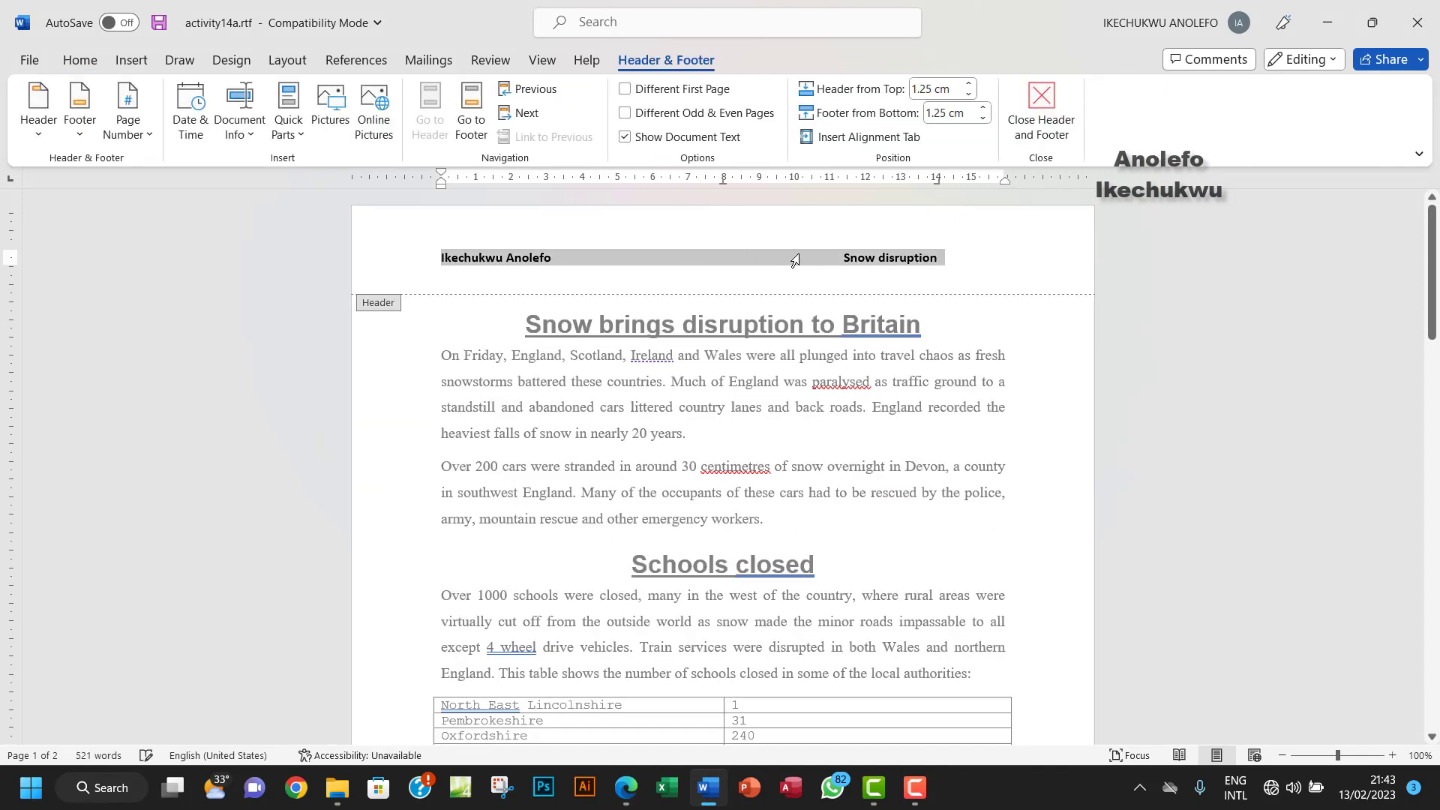
click(80, 60)
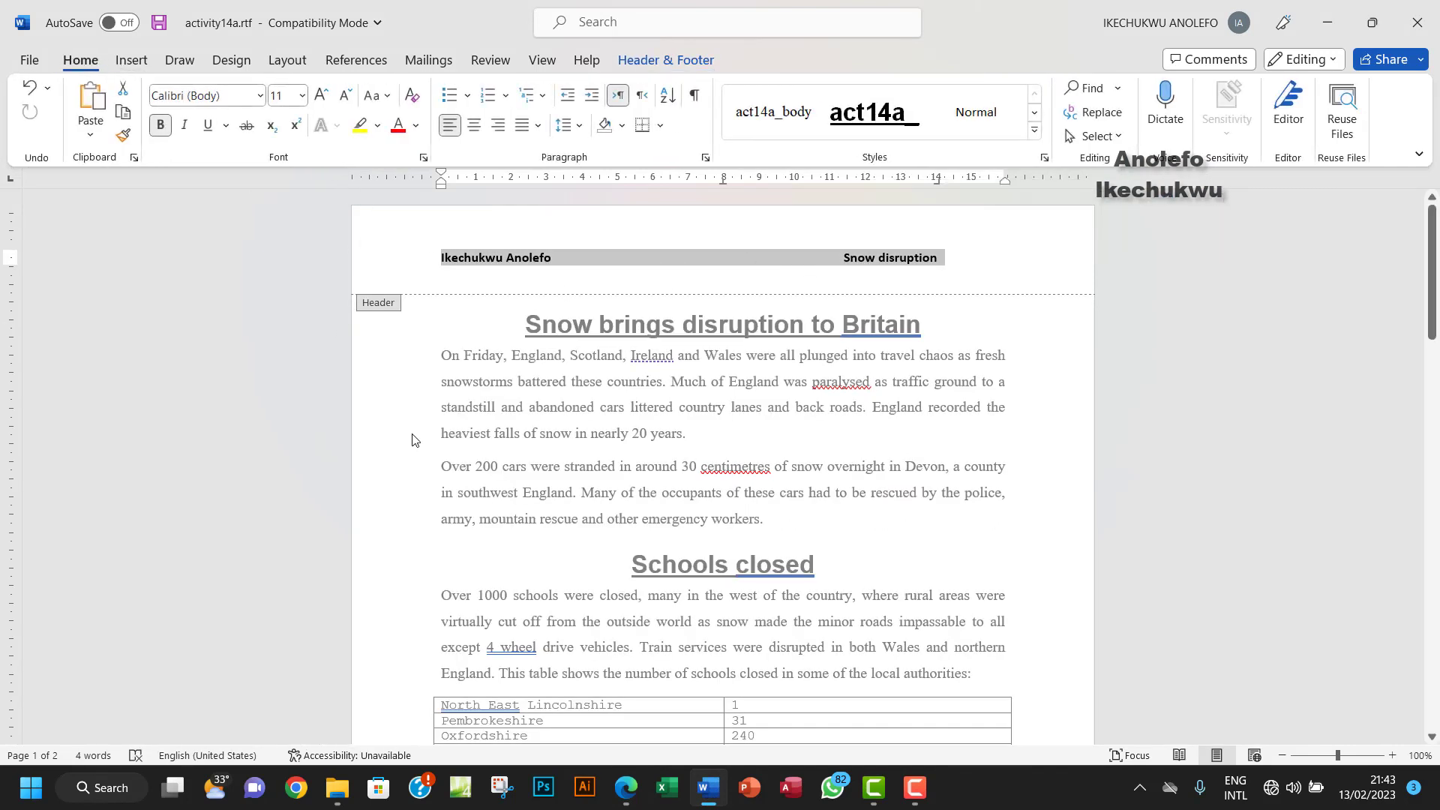
click(259, 96)
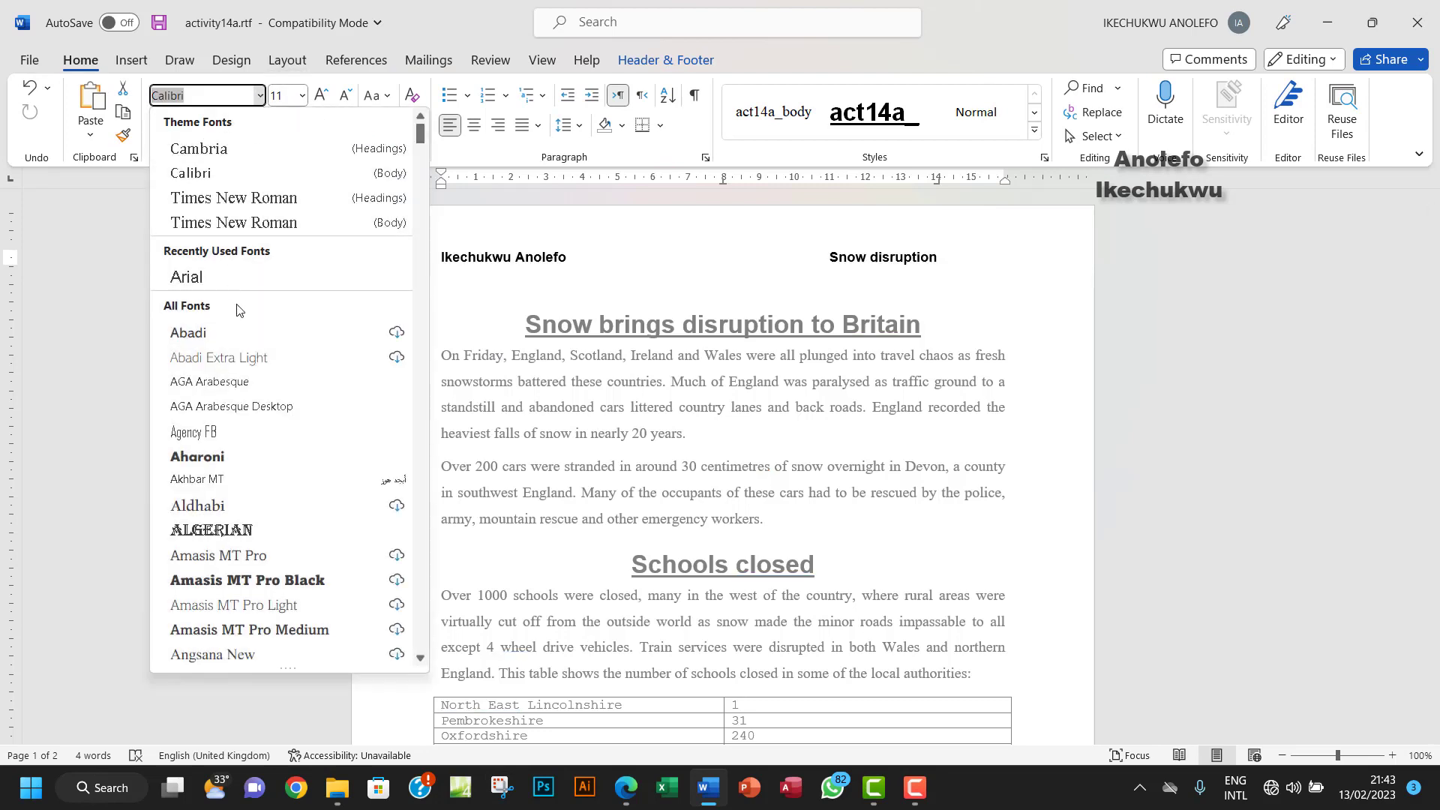
click(206, 288)
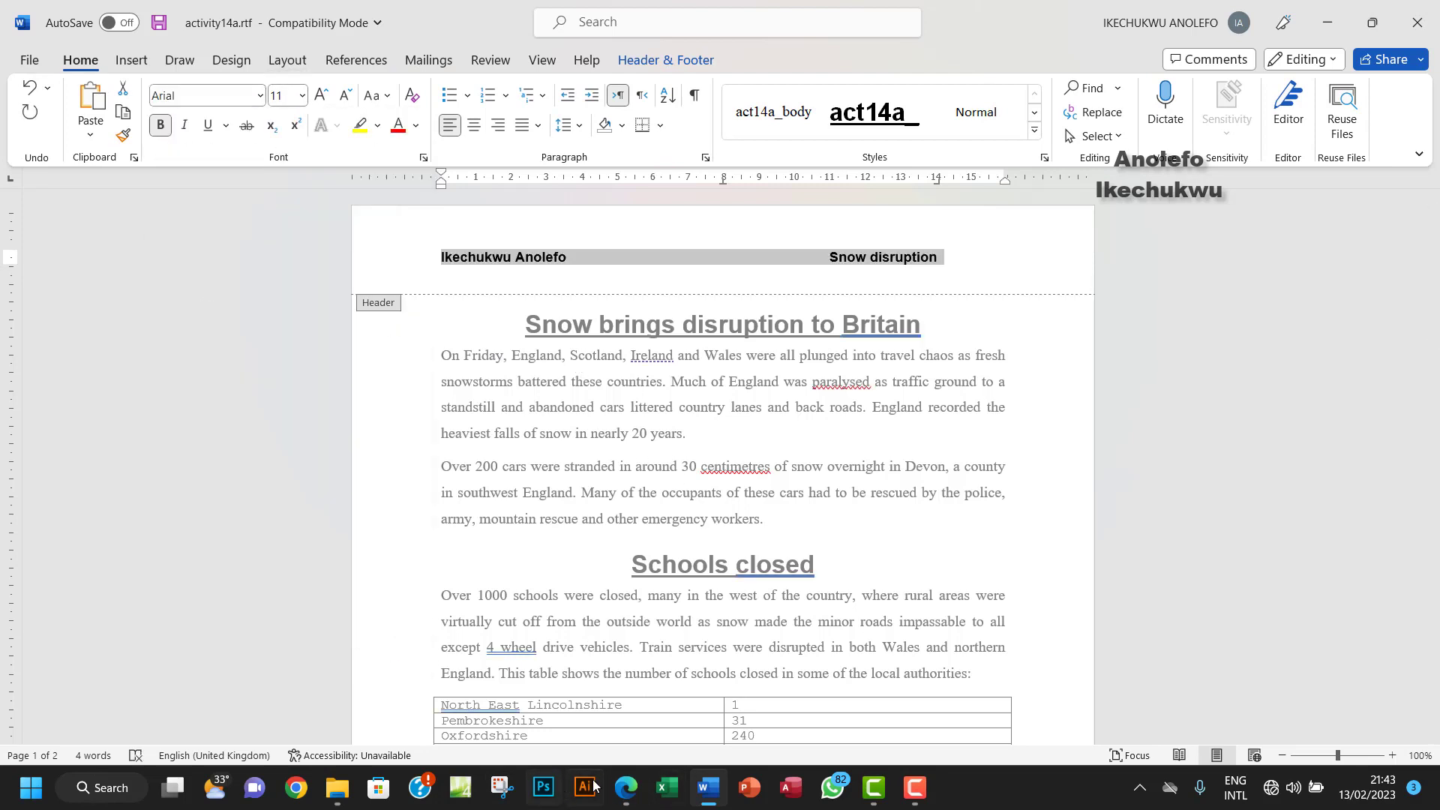
Check the header alignment in Edge, and in Word move the header's right tab stop out to the right page margin
click(626, 787)
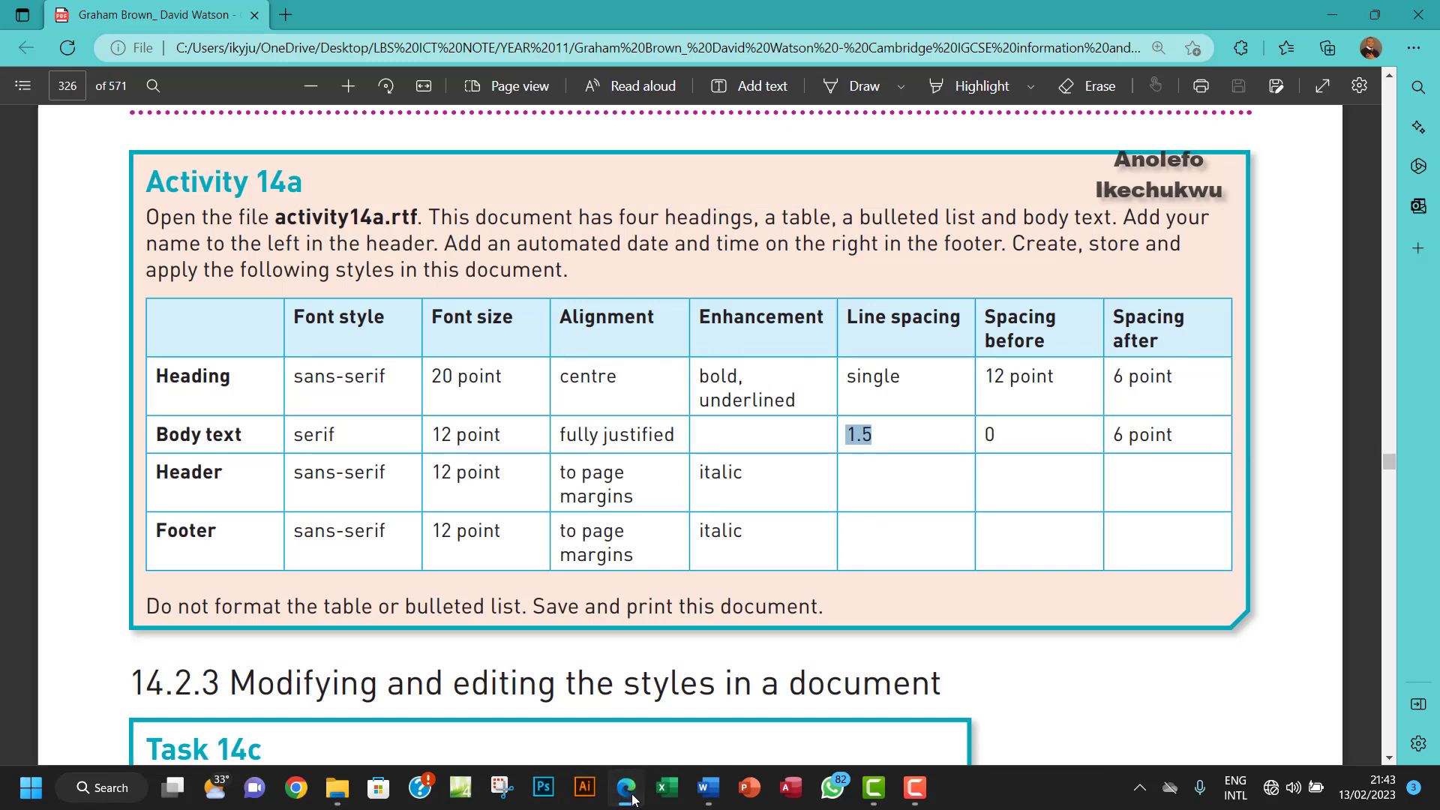
click(633, 797)
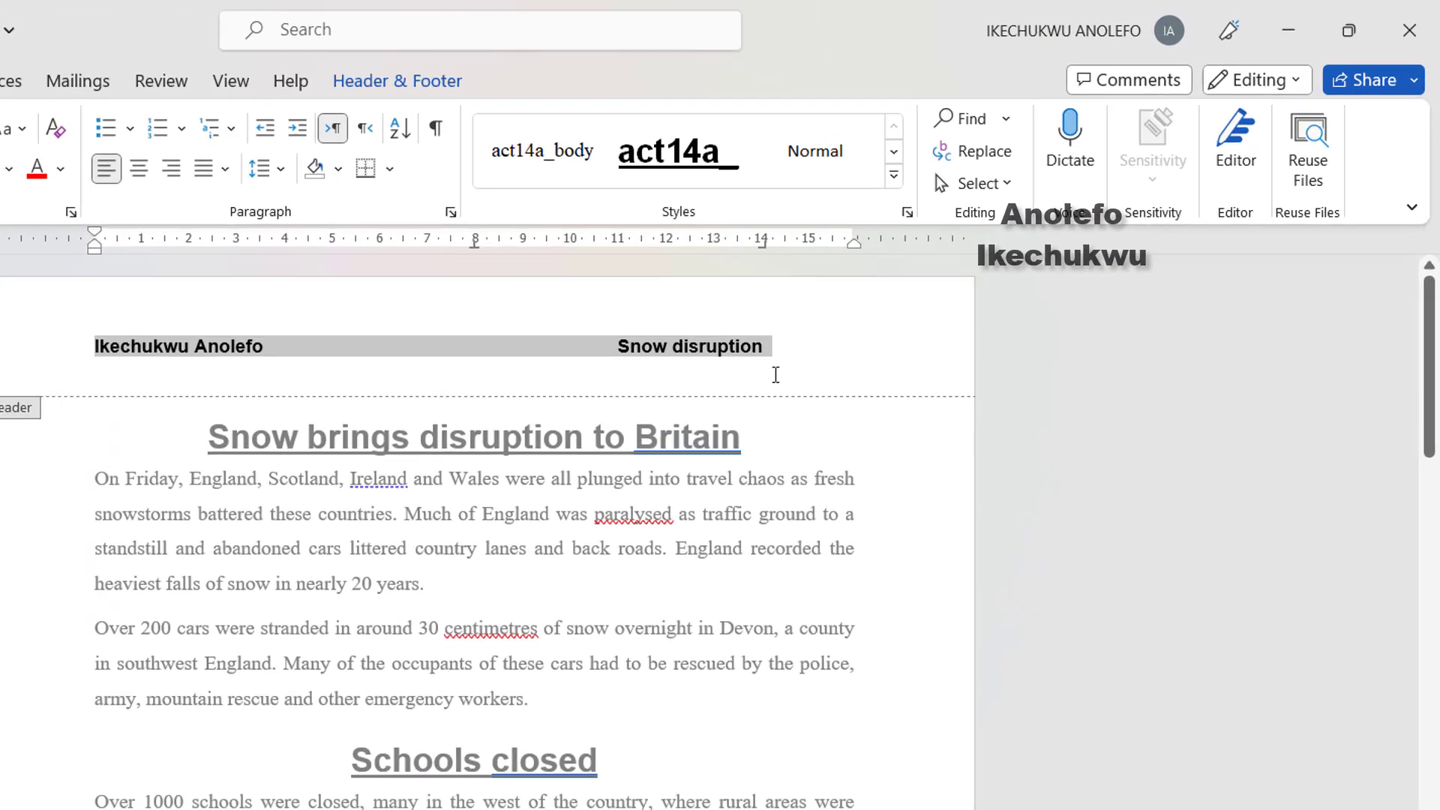
click(728, 370)
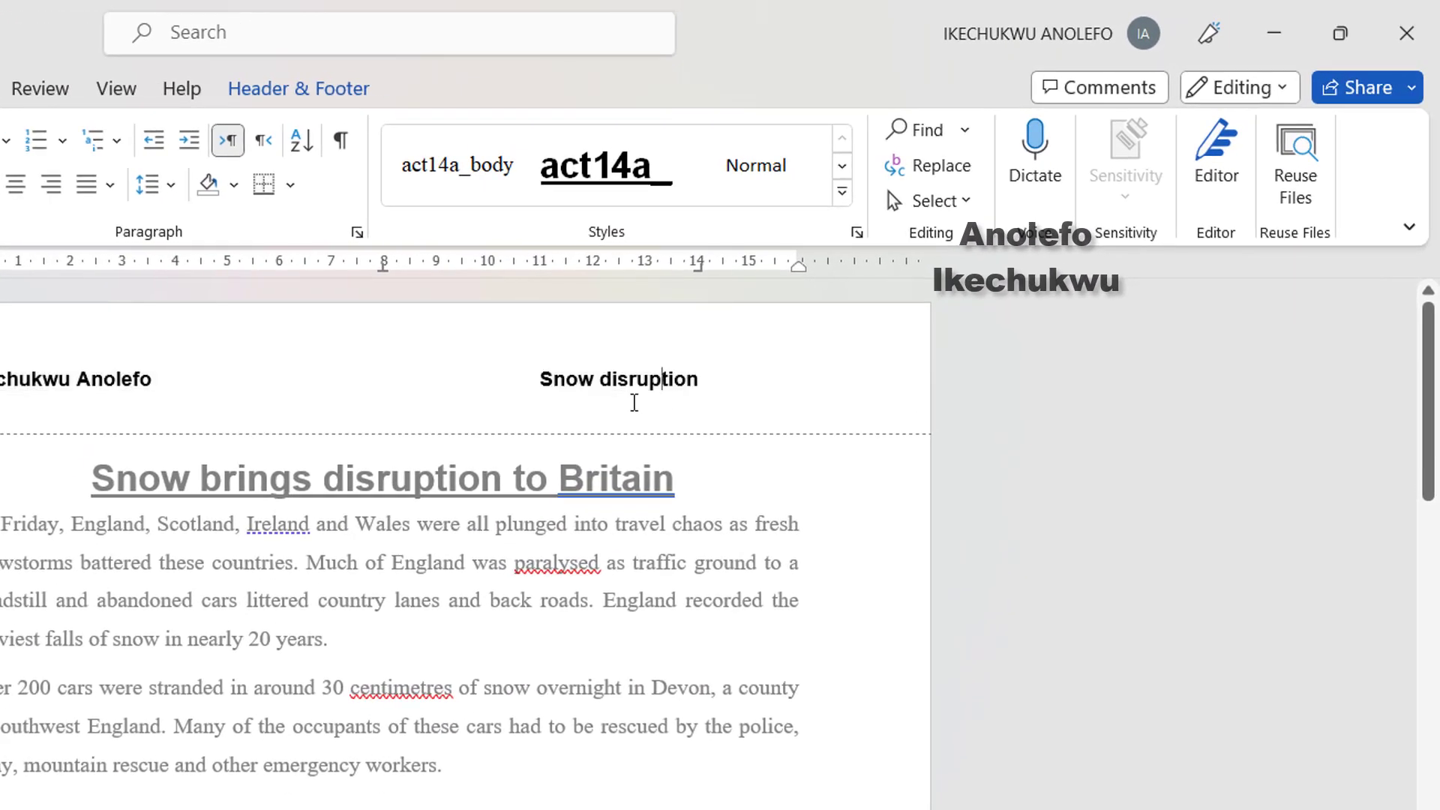
click(614, 346)
drag(701, 269, 826, 282)
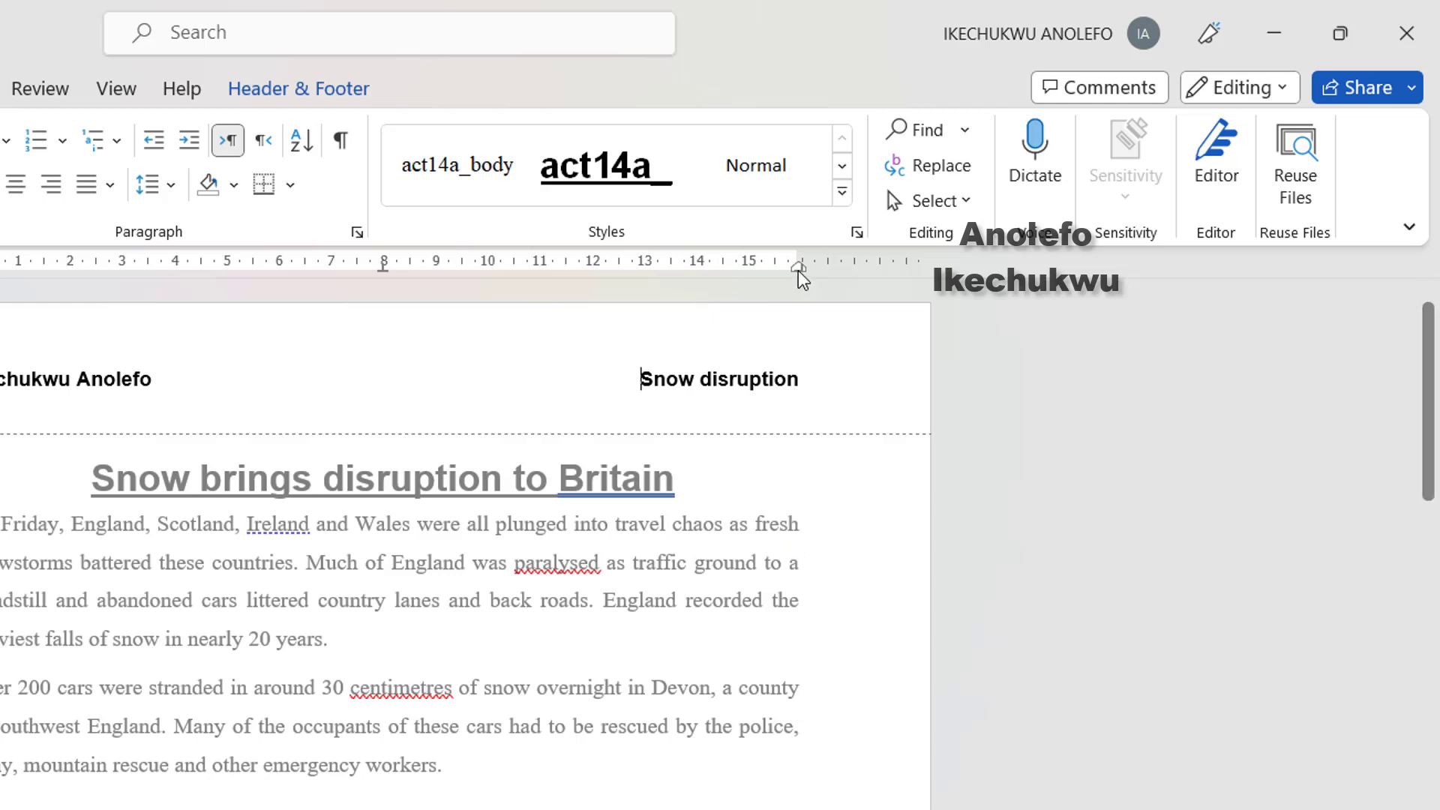
drag(801, 270, 800, 270)
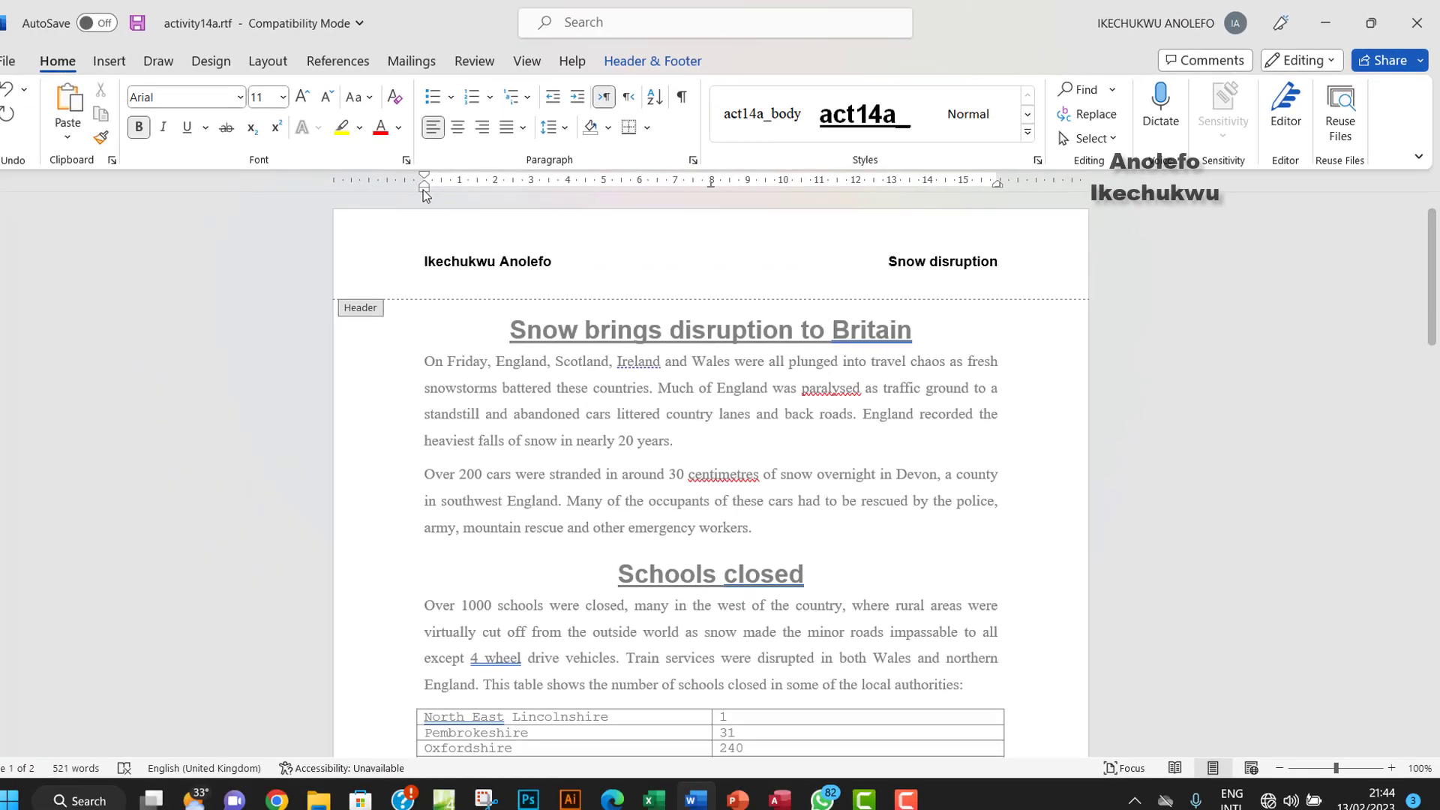
drag(93, 252, 92, 251)
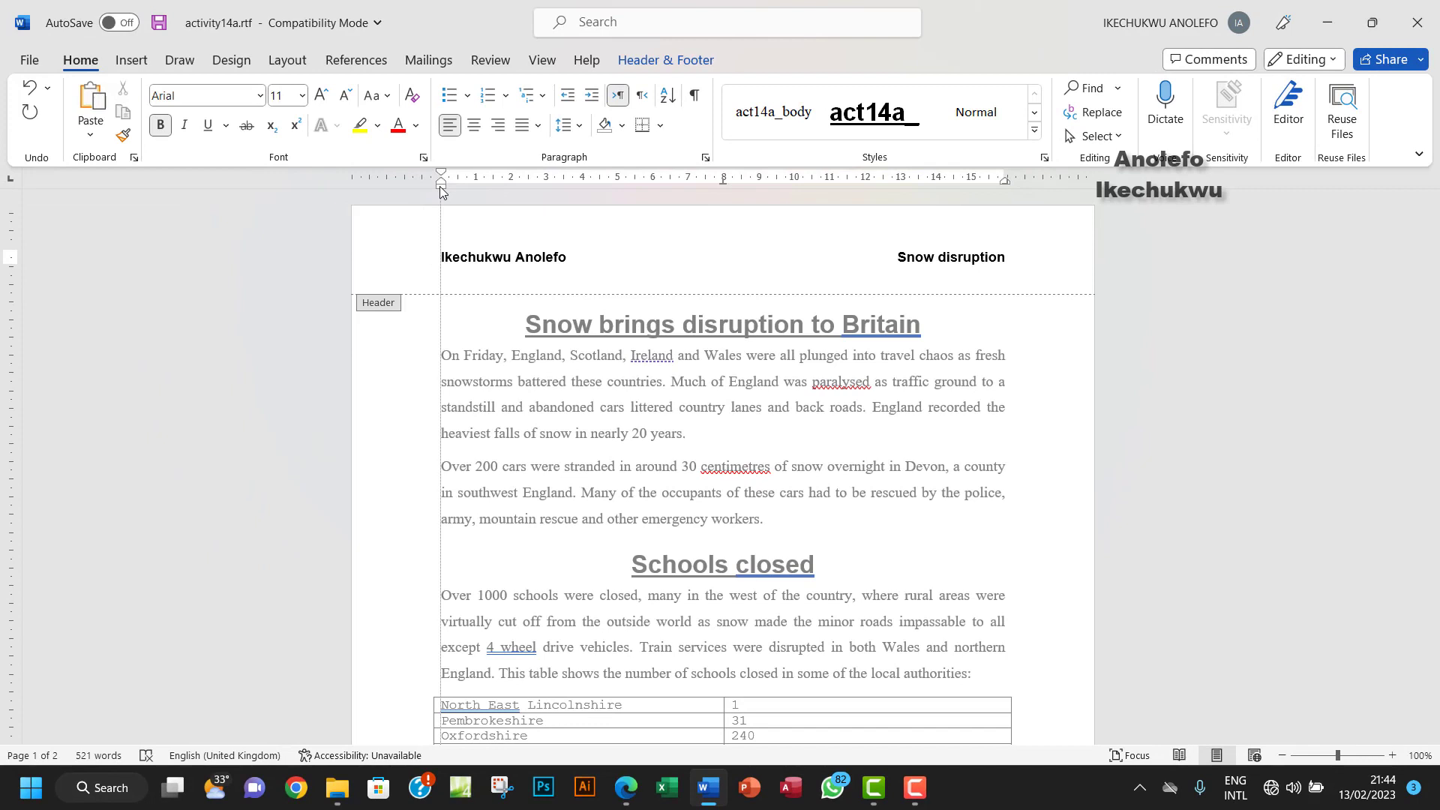
drag(439, 186, 440, 186)
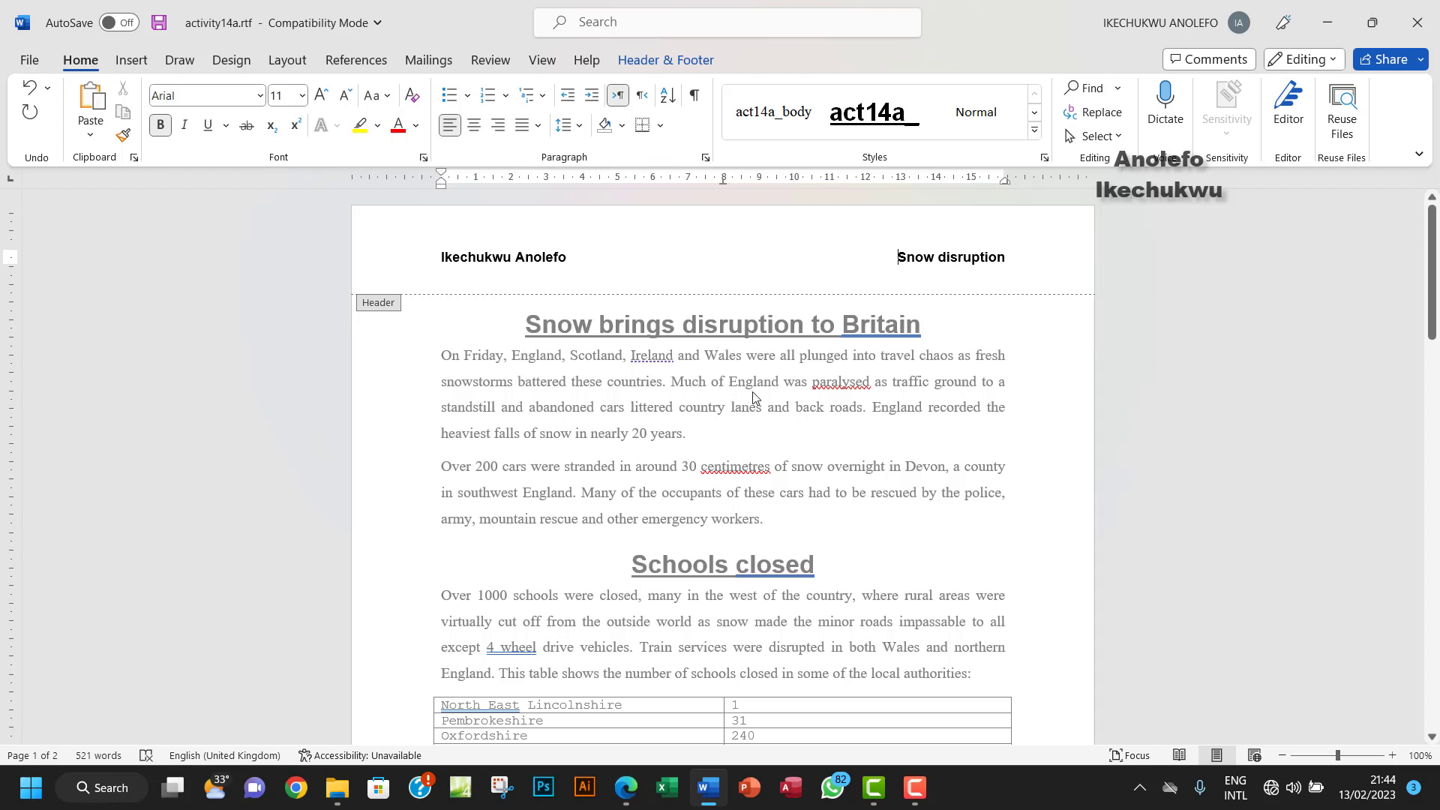
Check the header enhancement in Edge, and in Word make the whole header line italic
click(626, 788)
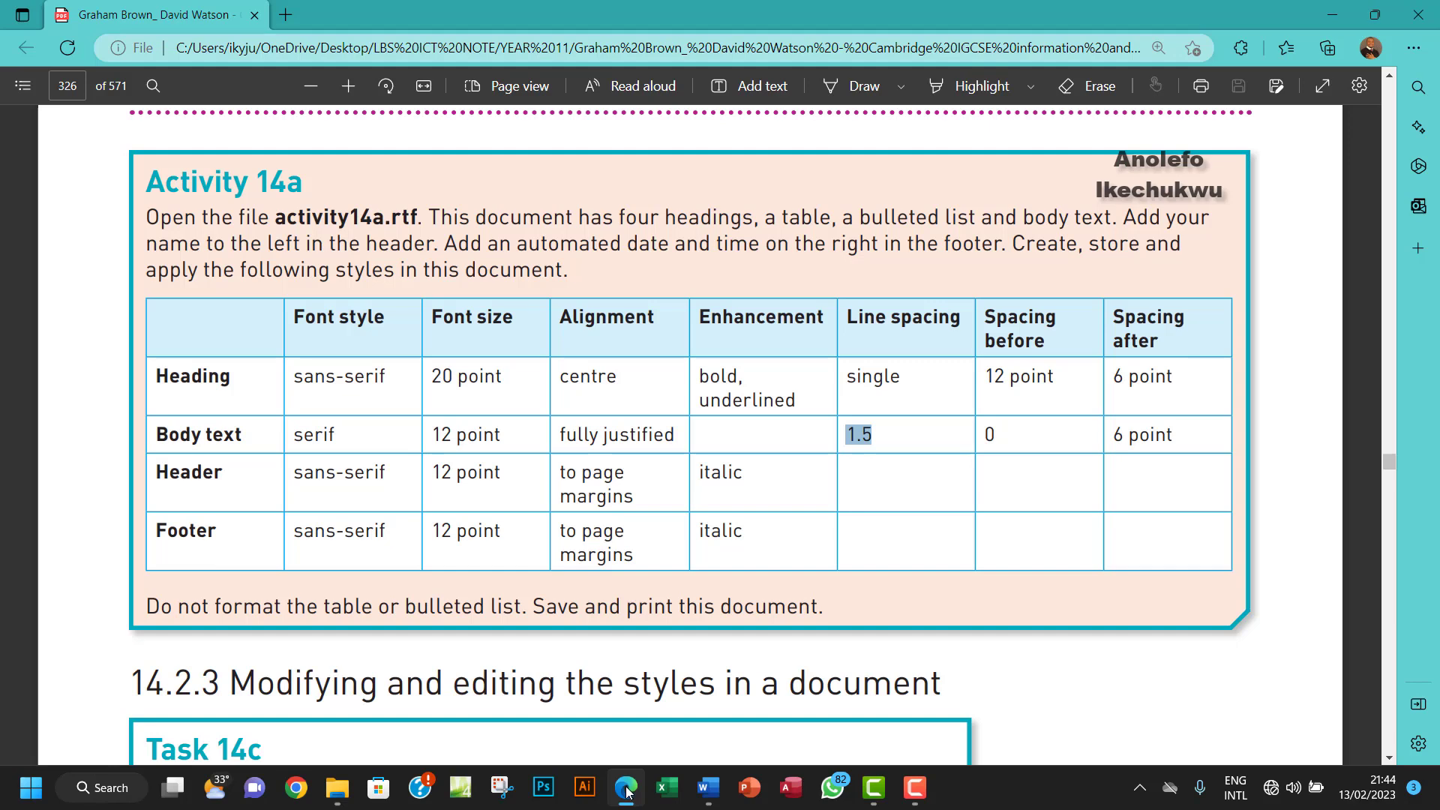
click(626, 787)
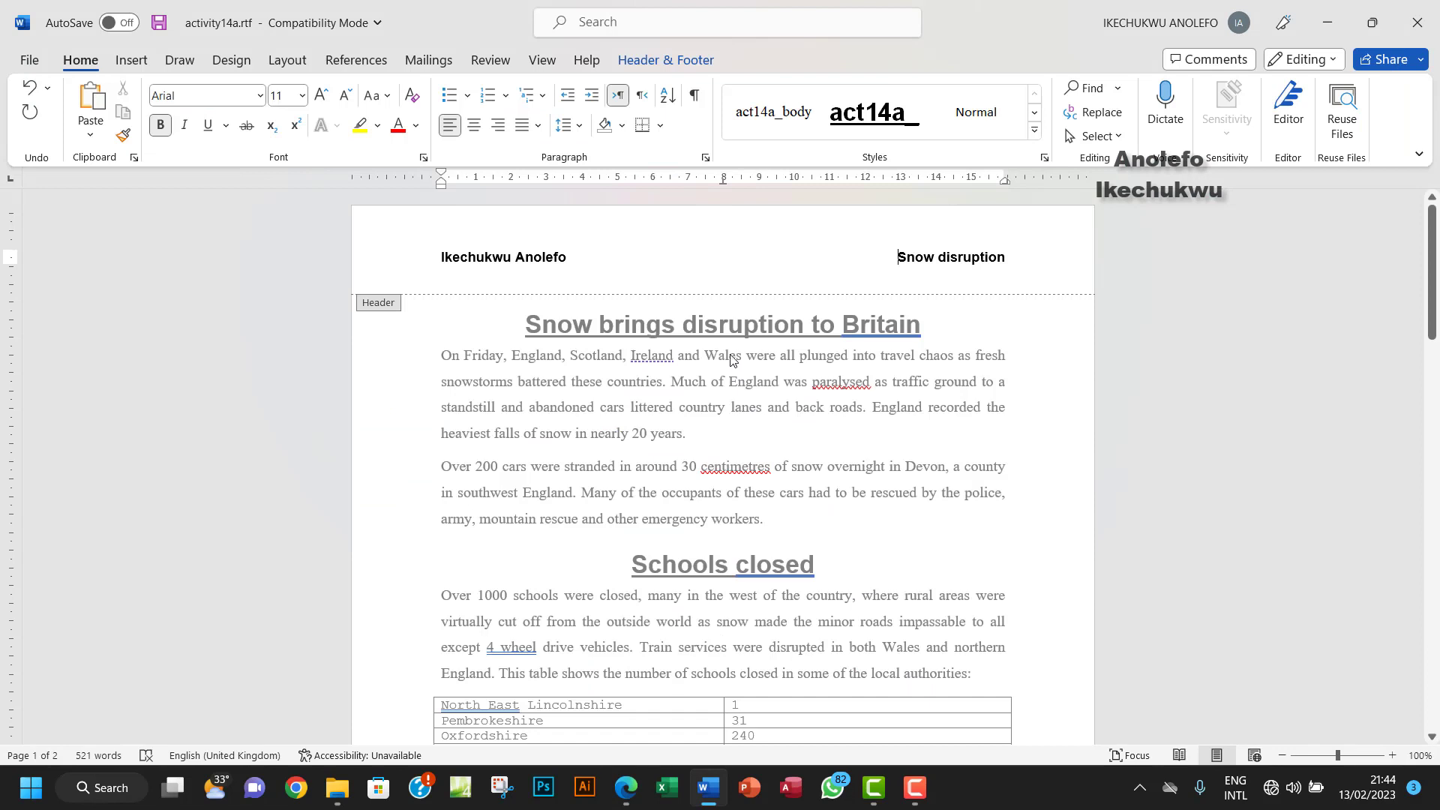
drag(432, 252, 1012, 256)
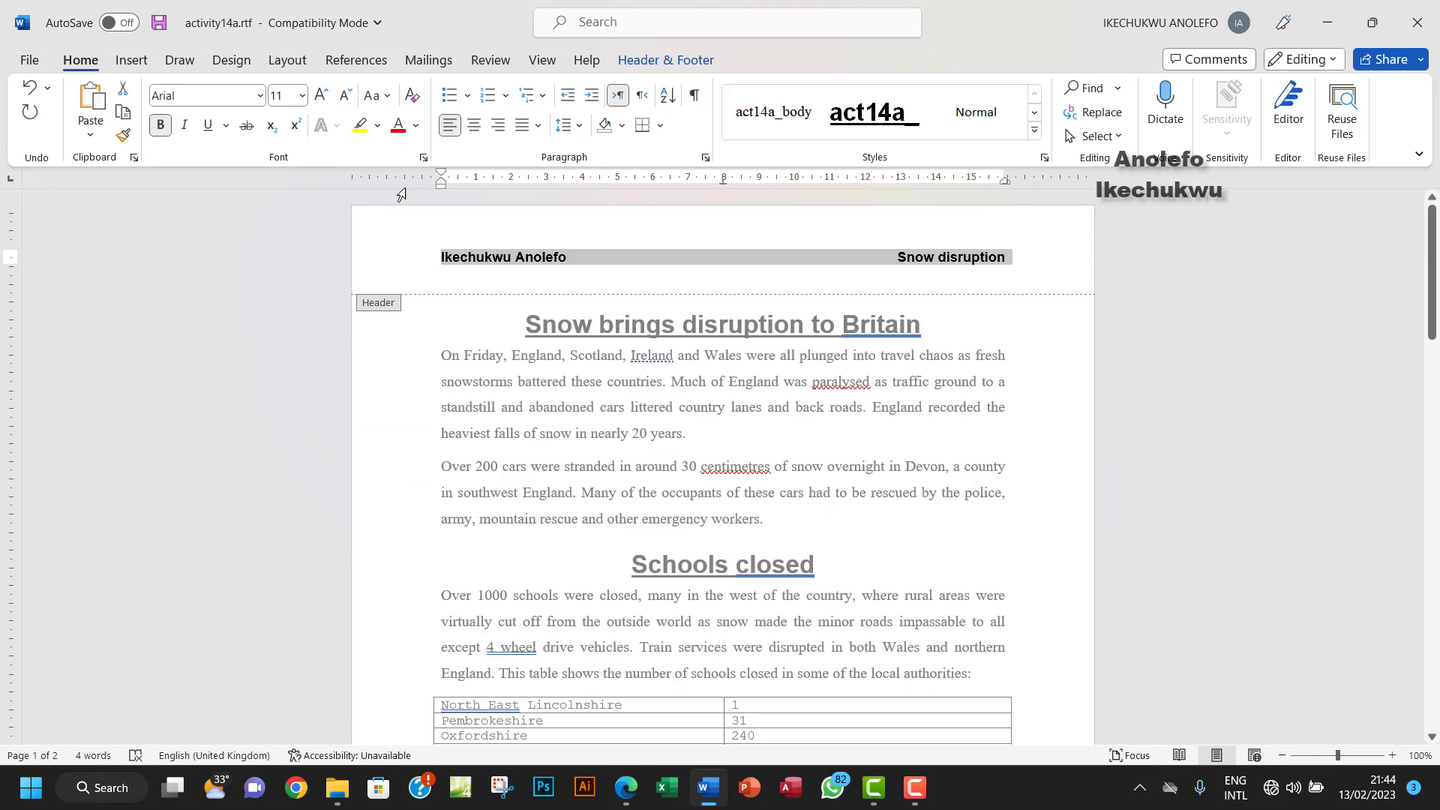
click(184, 125)
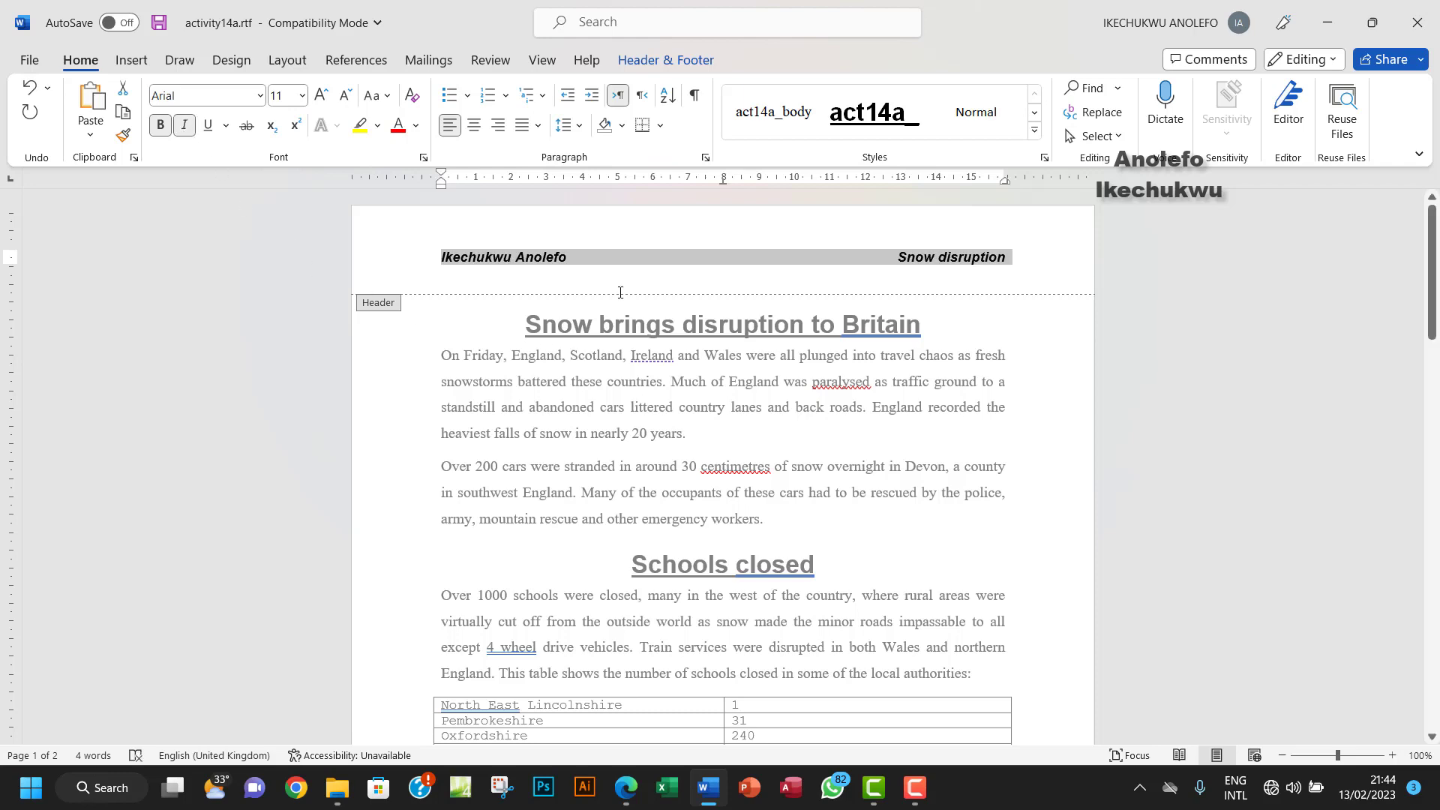
Recheck the header requirements in Edge, and in Word create a new style named 14a_header from the selected header's formatting
click(627, 797)
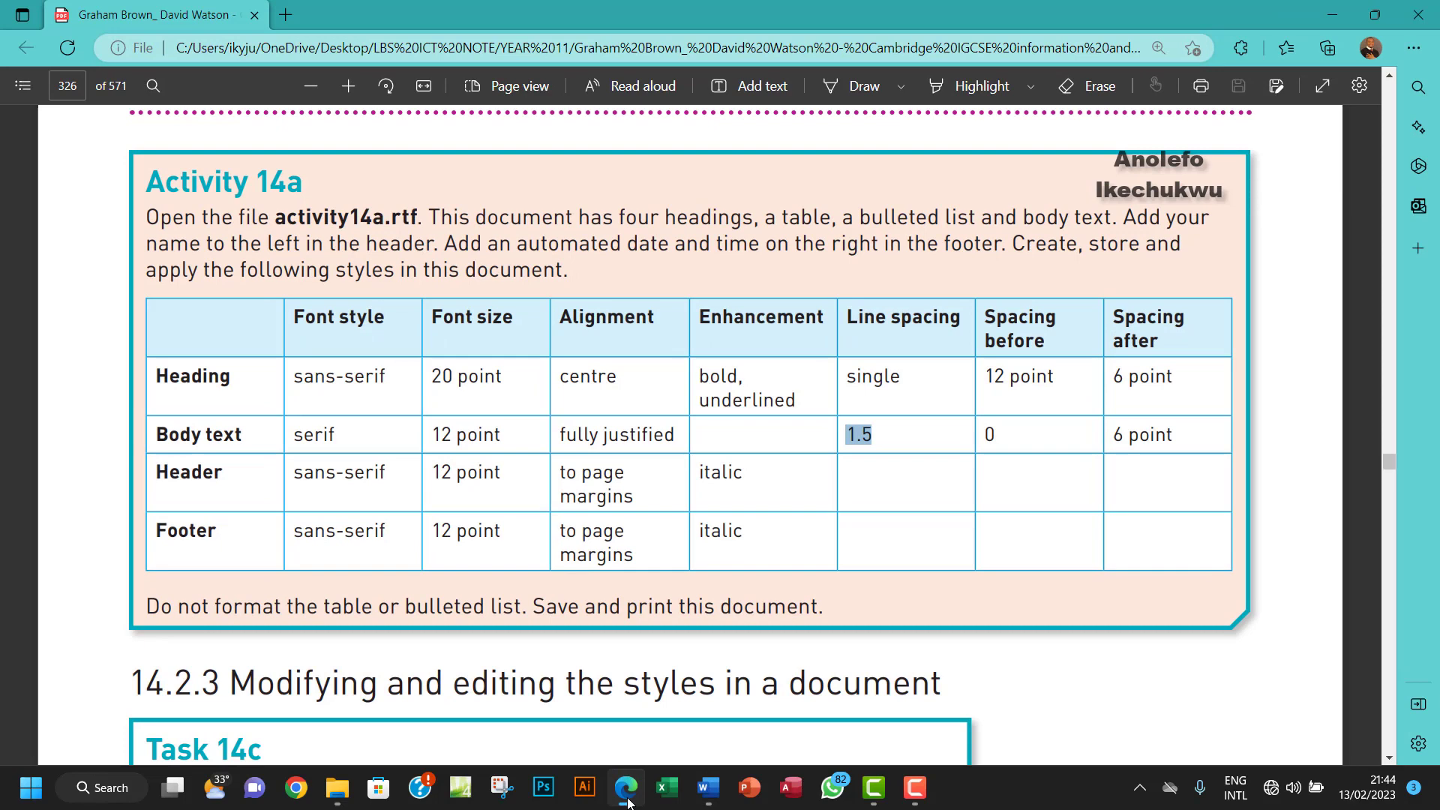
click(627, 798)
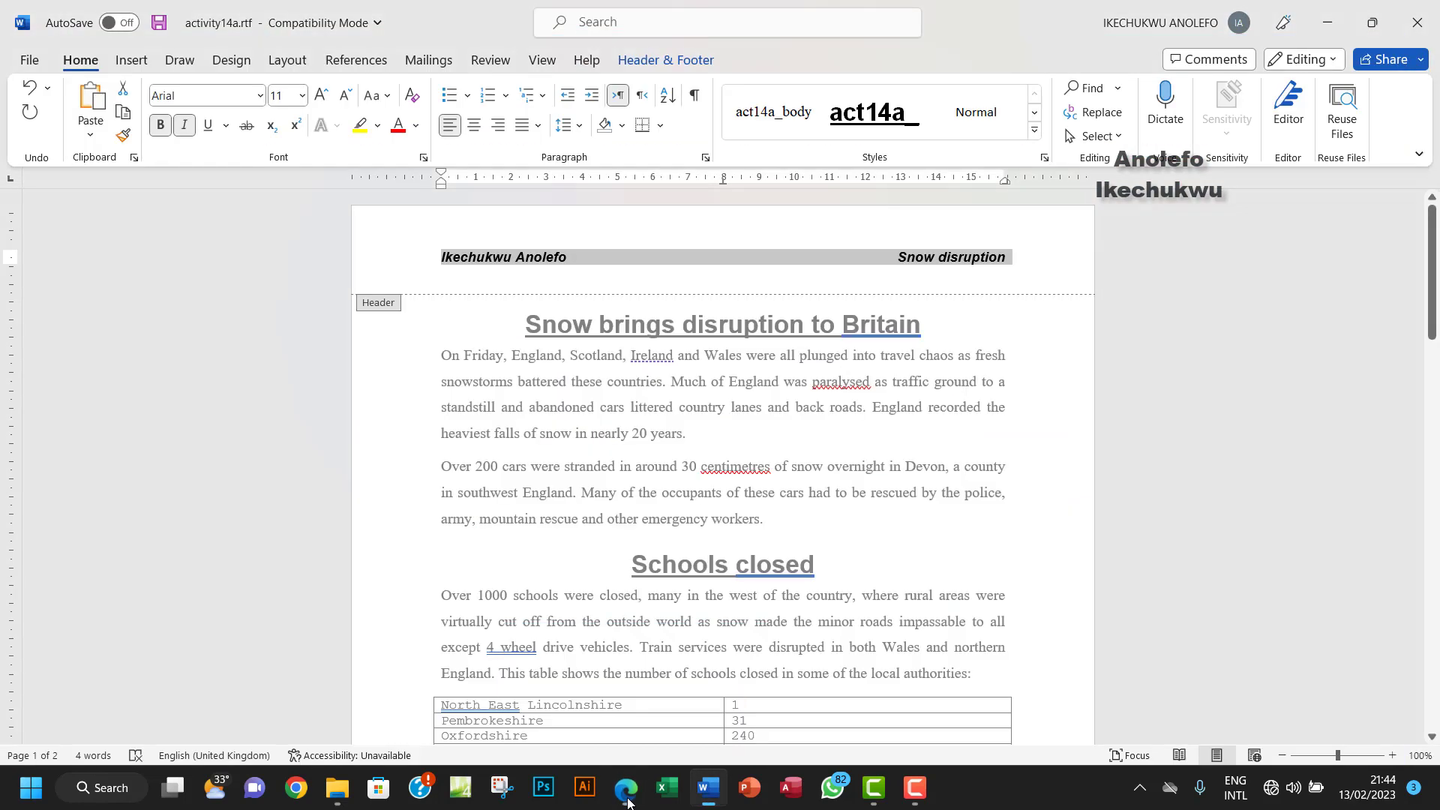
click(1035, 133)
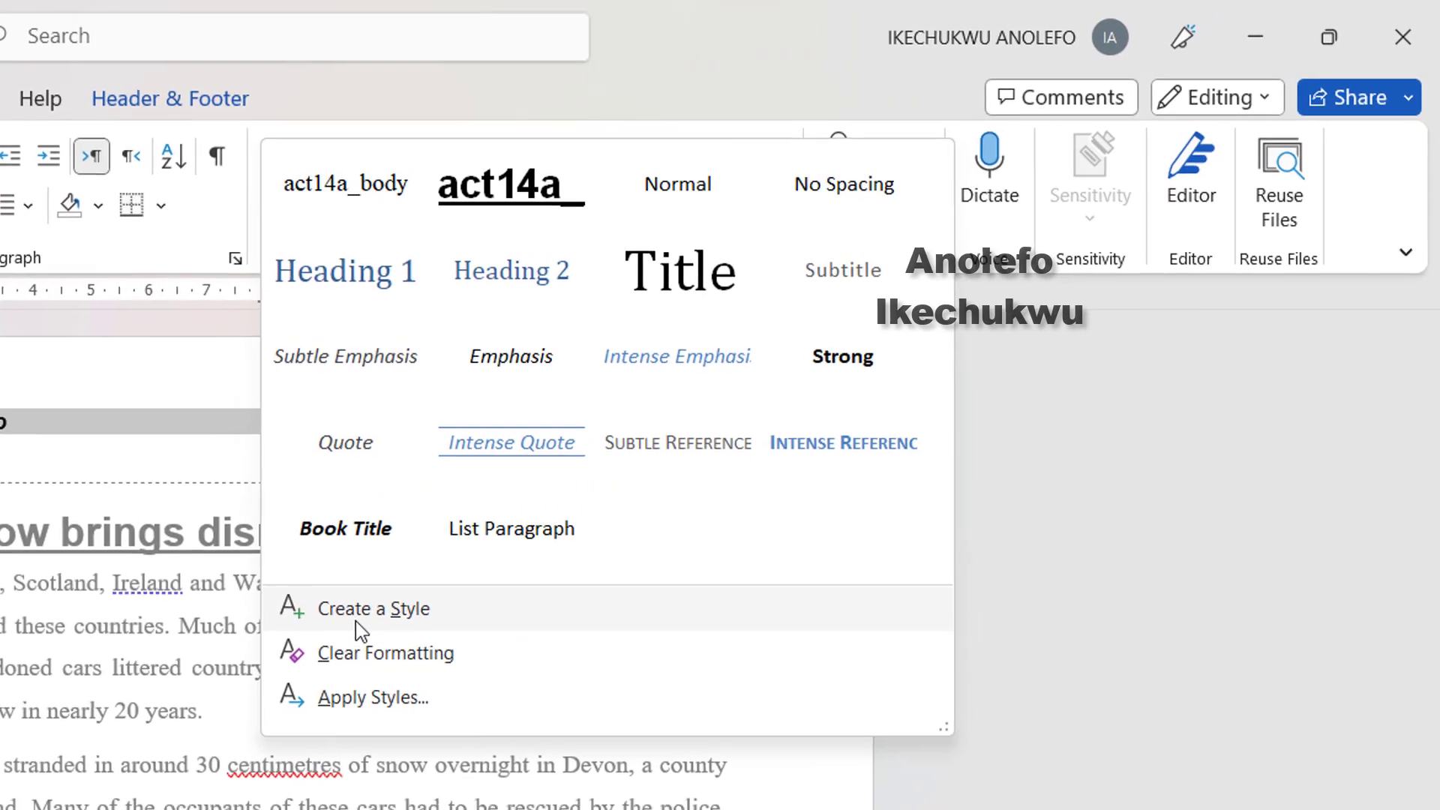
click(371, 624)
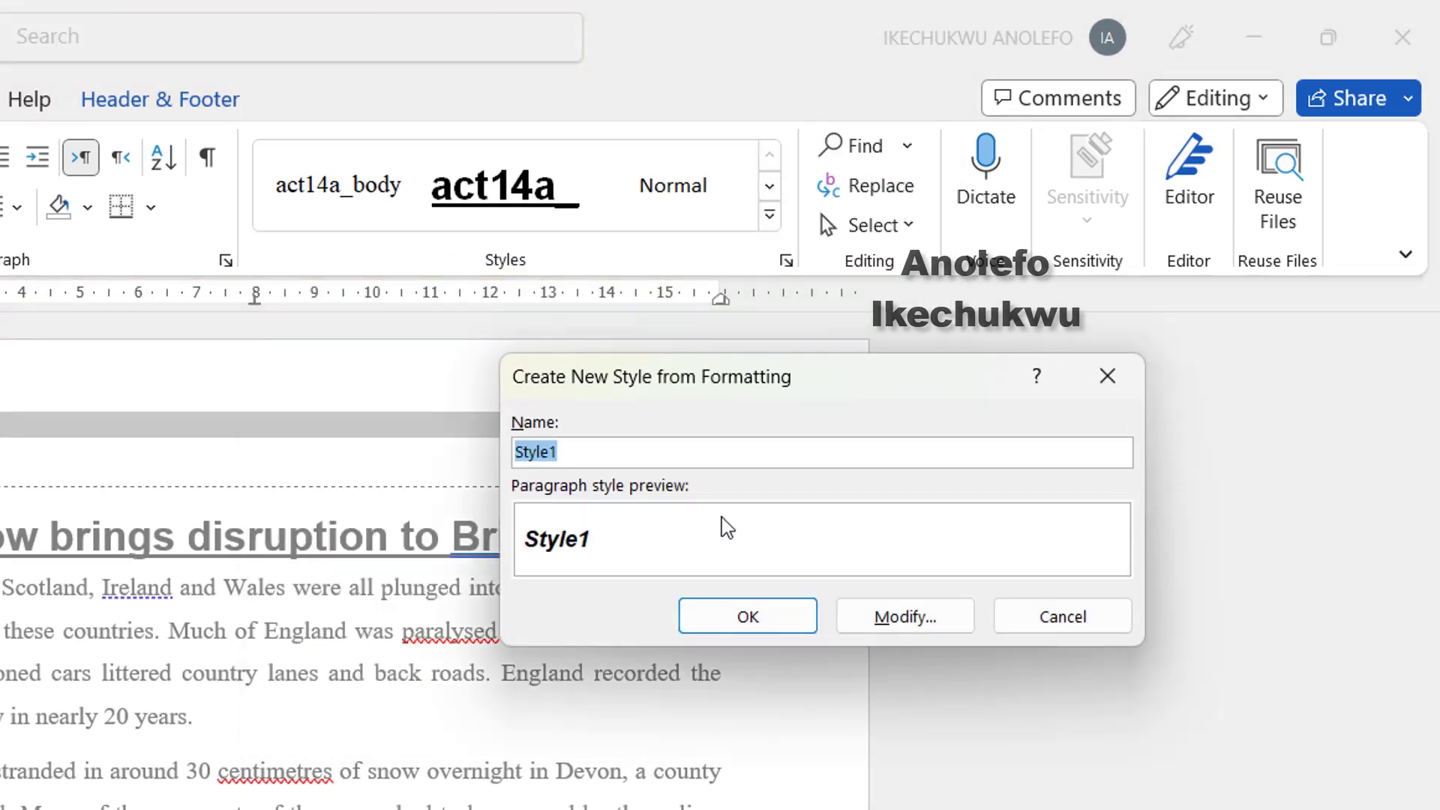
text(14a_header)
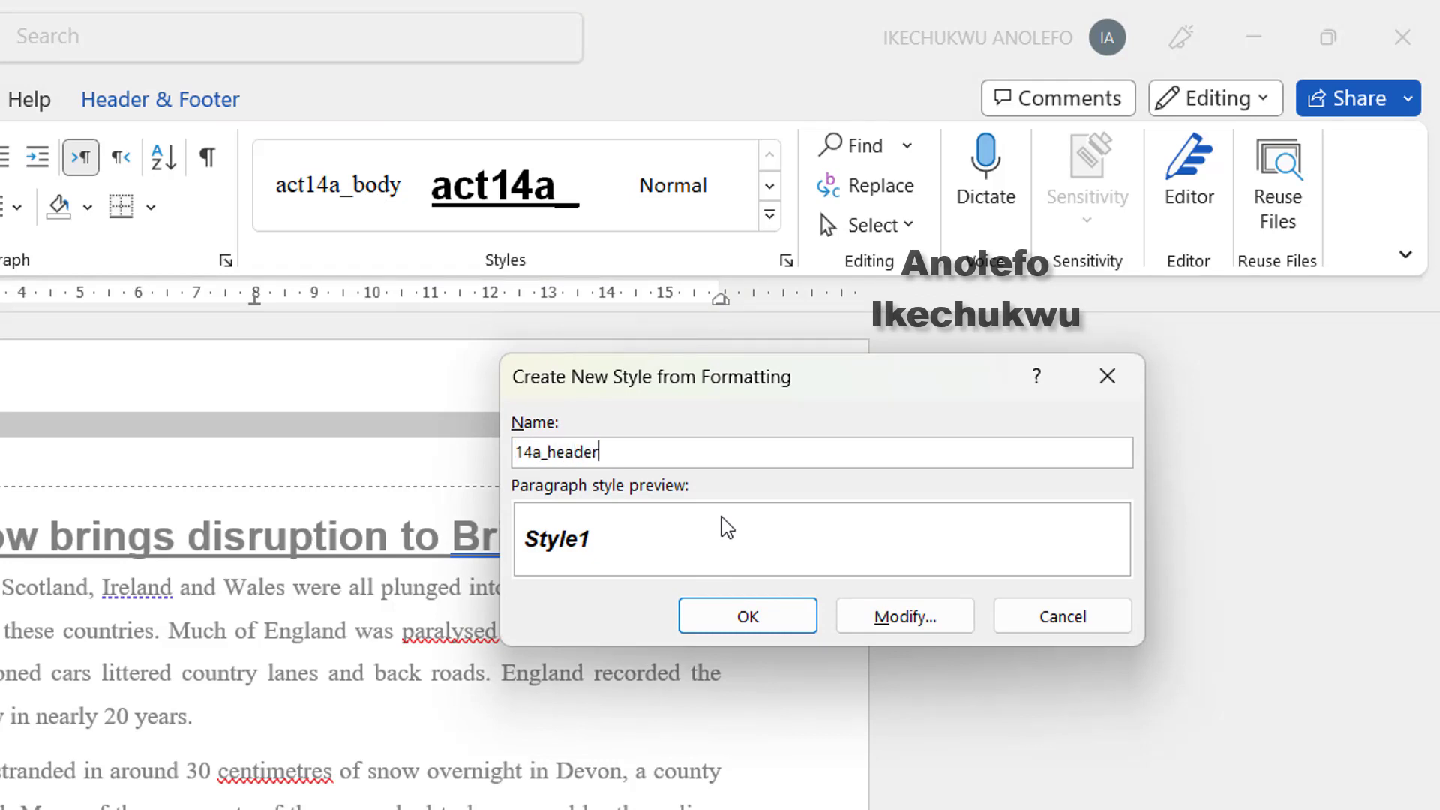
click(759, 630)
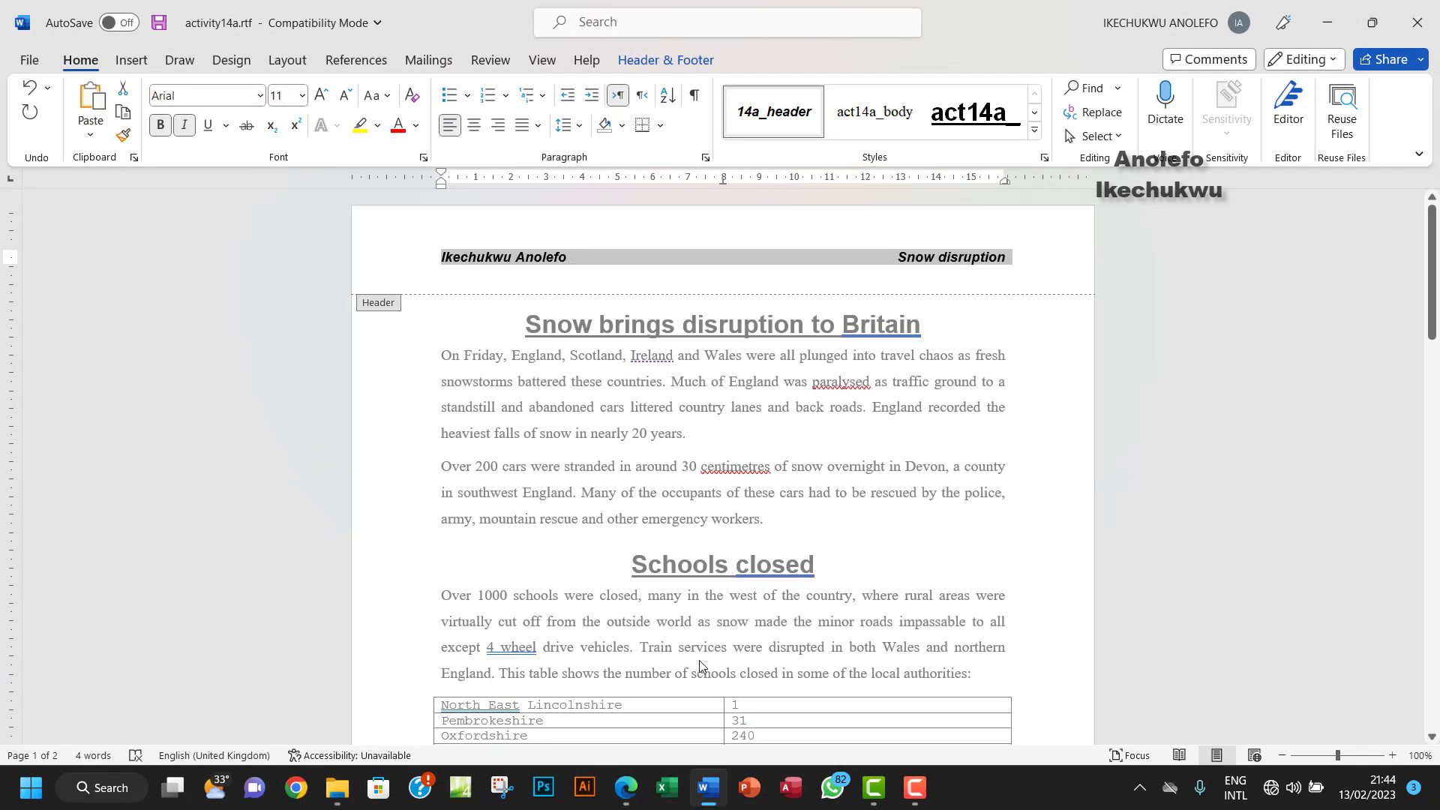
Check the footer style requirements in Edge, and in Word apply the 14a_header style to the whole footer line and return to the body text
click(618, 791)
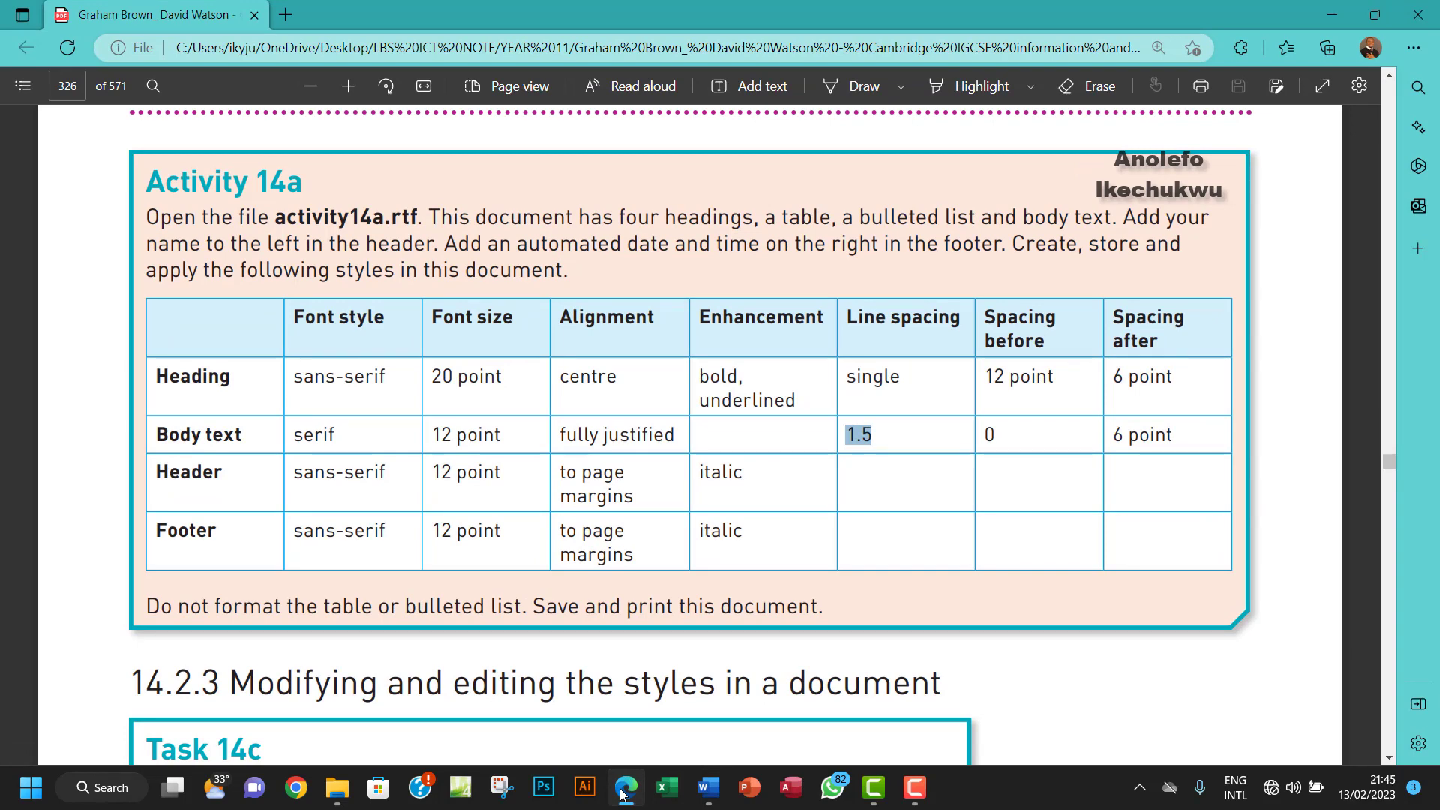
click(621, 792)
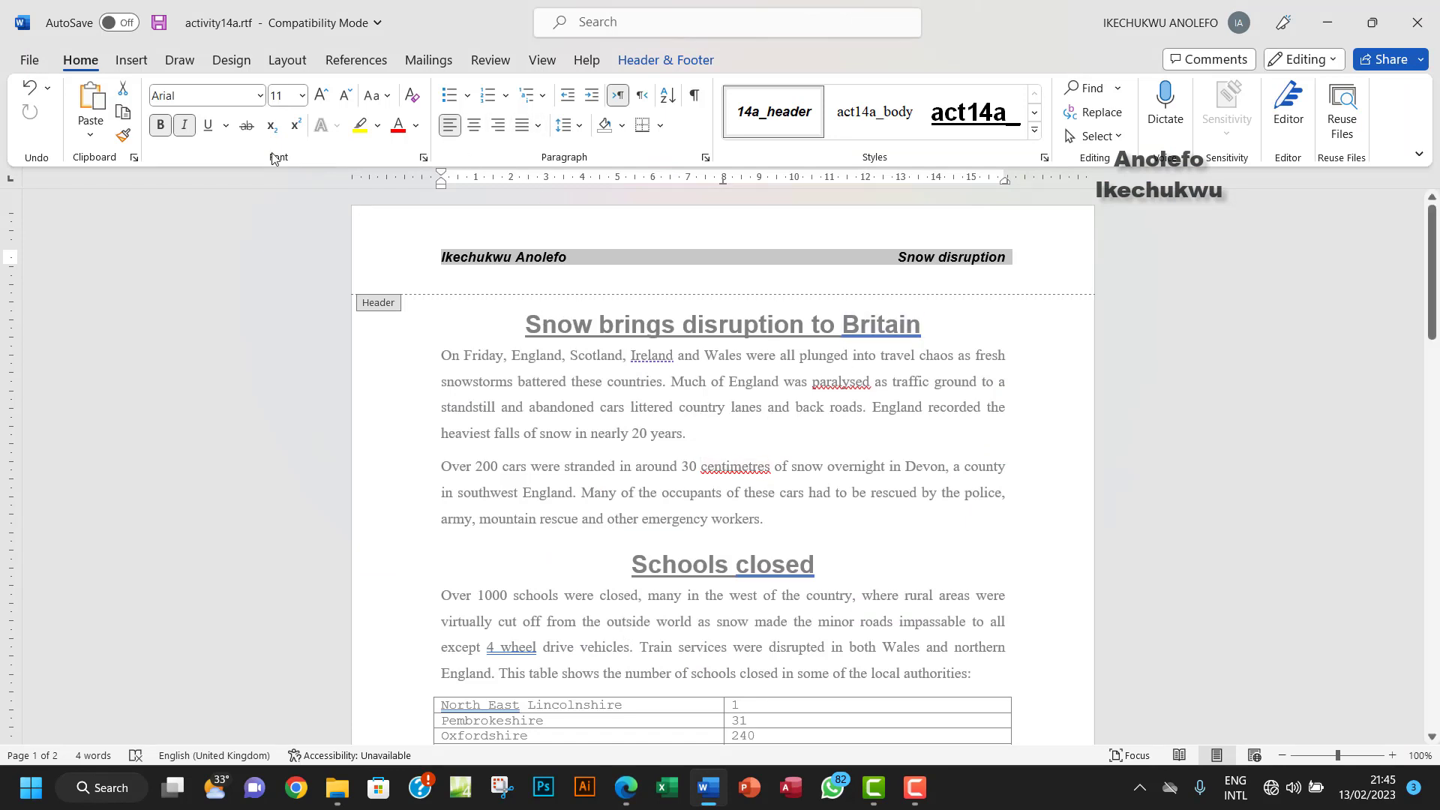
click(665, 60)
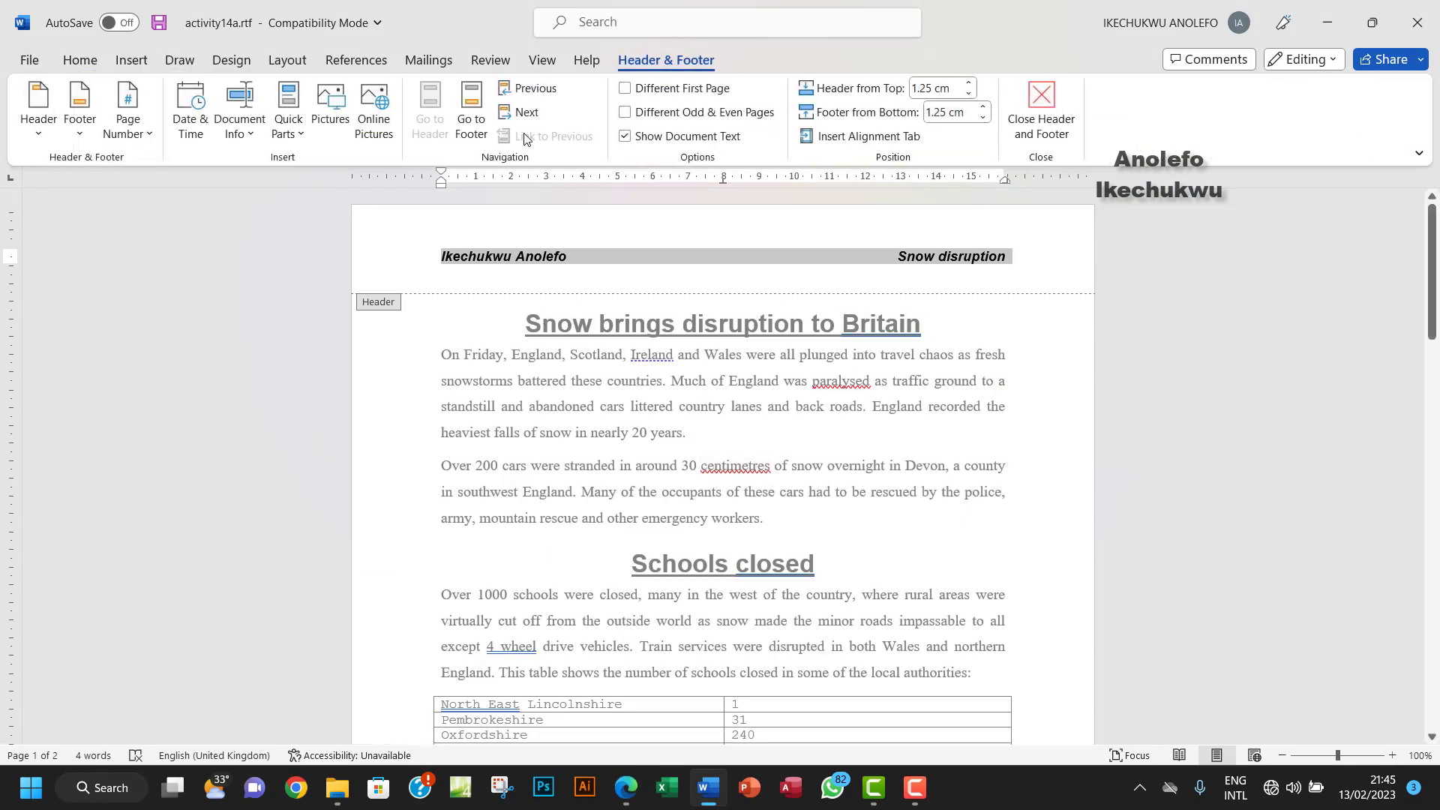
click(470, 135)
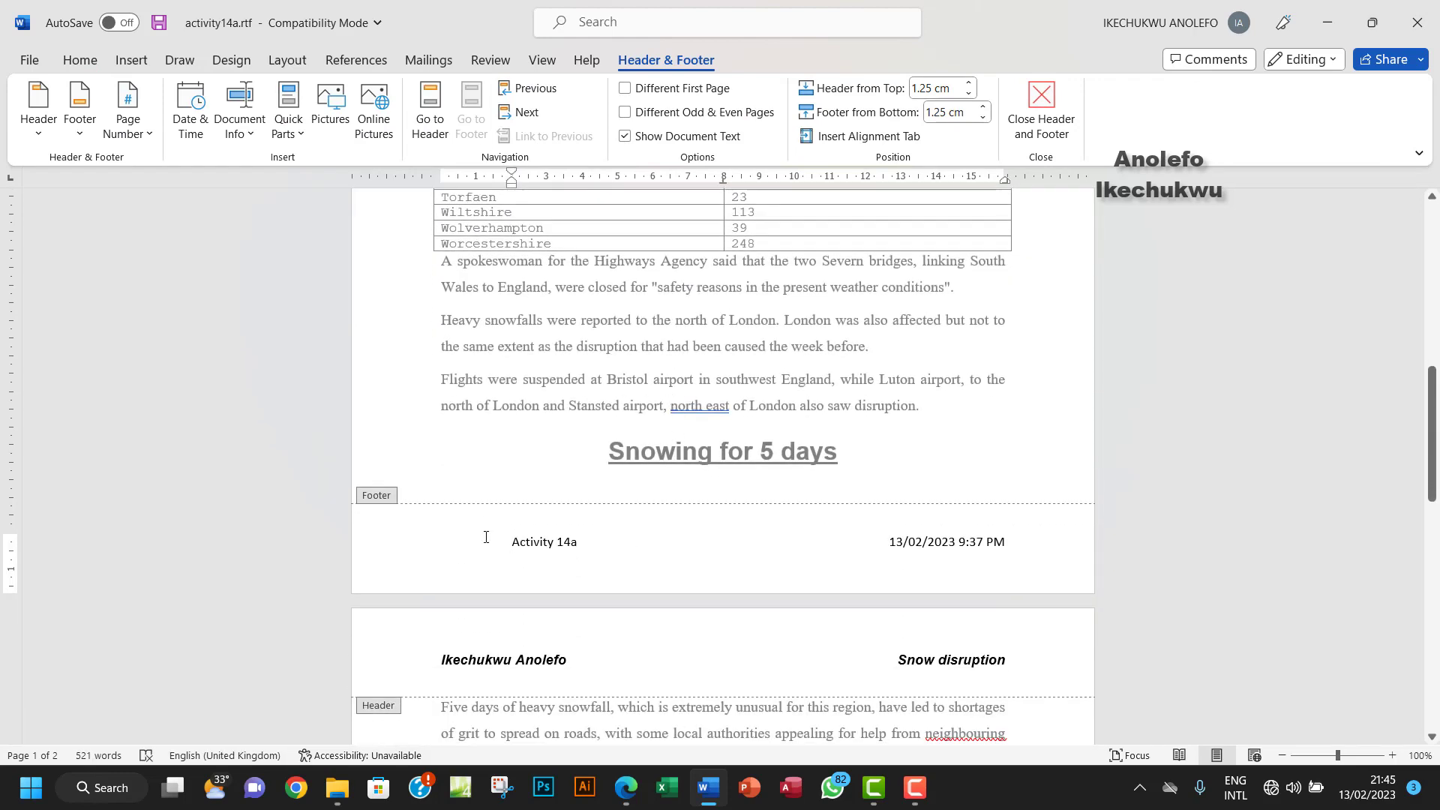
drag(485, 537, 1009, 525)
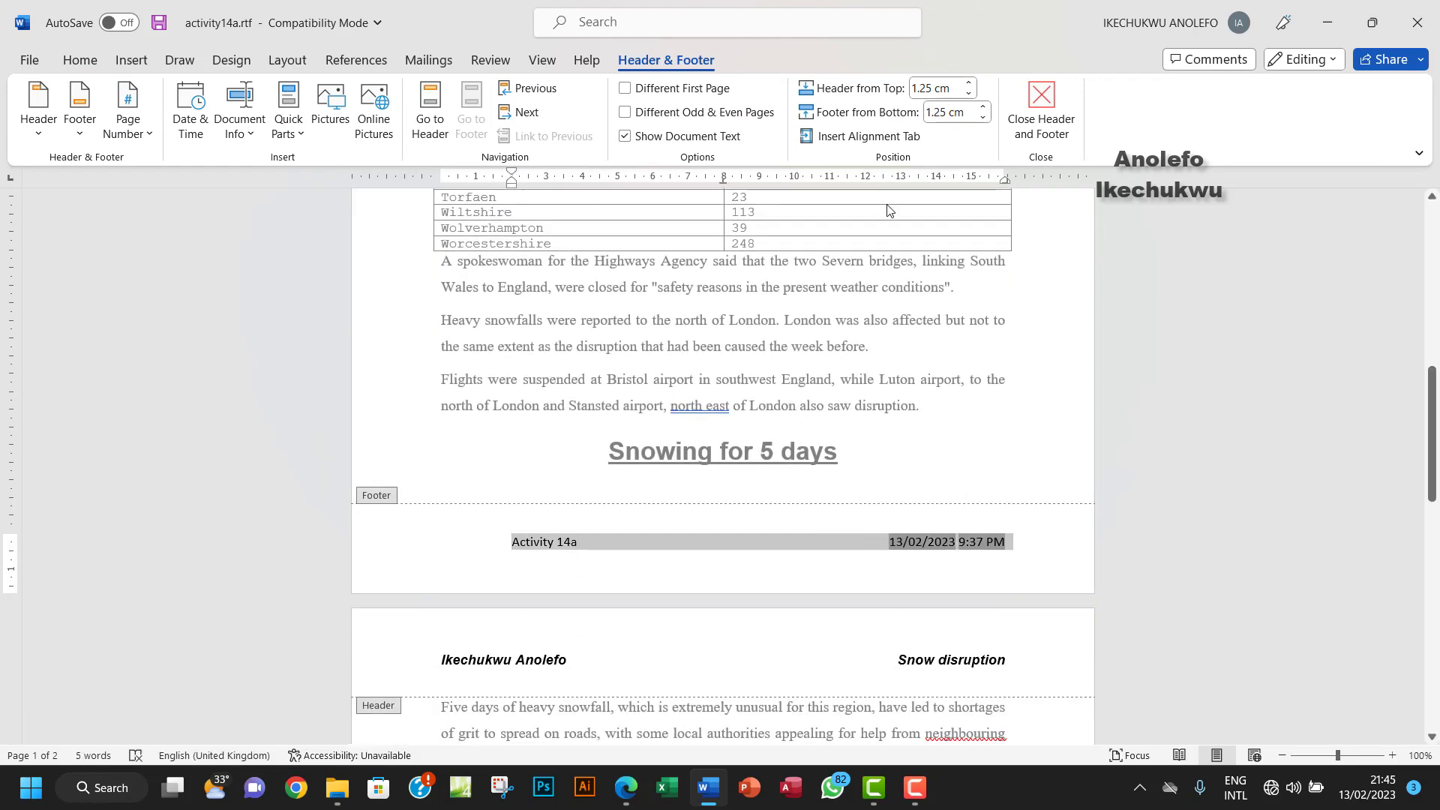
click(79, 60)
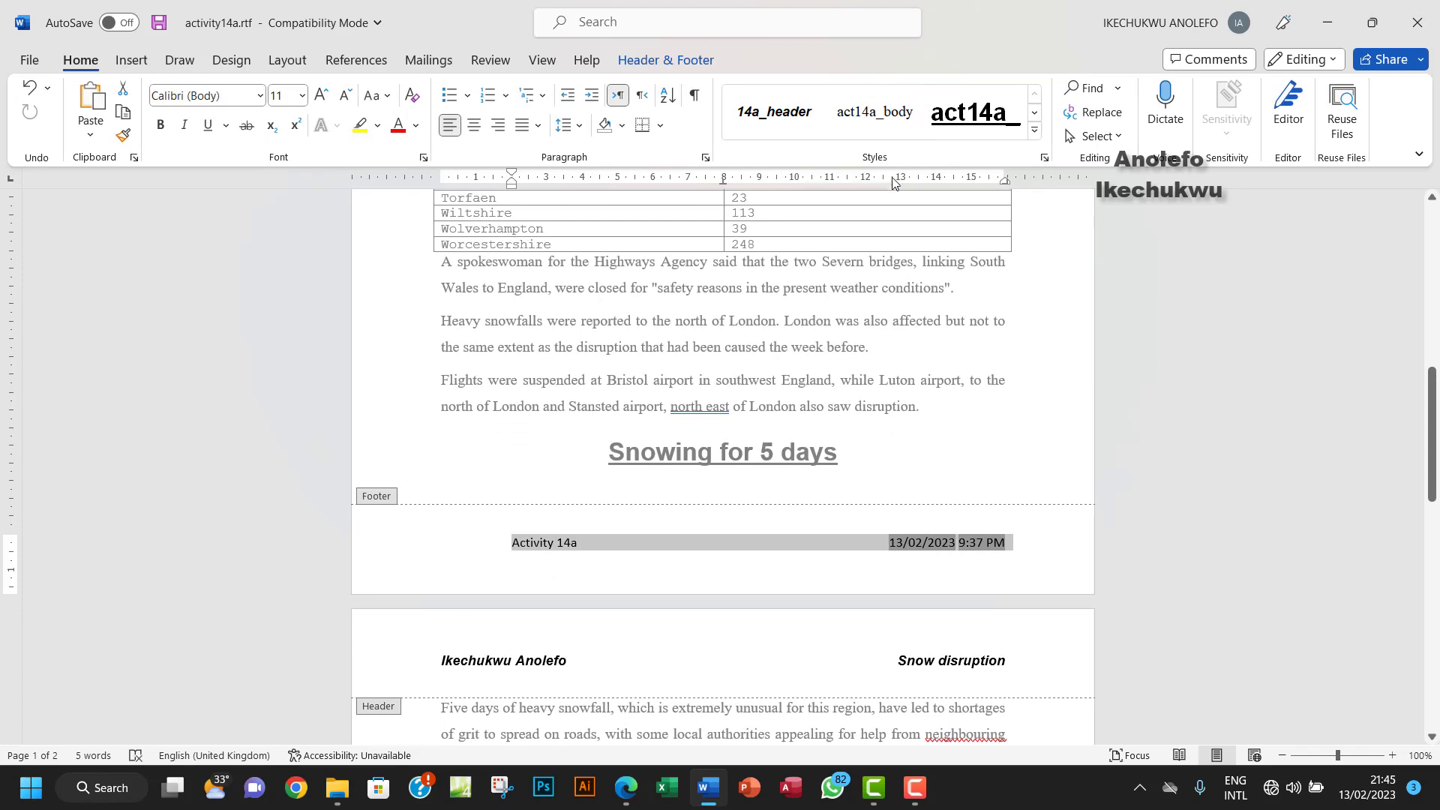
click(774, 120)
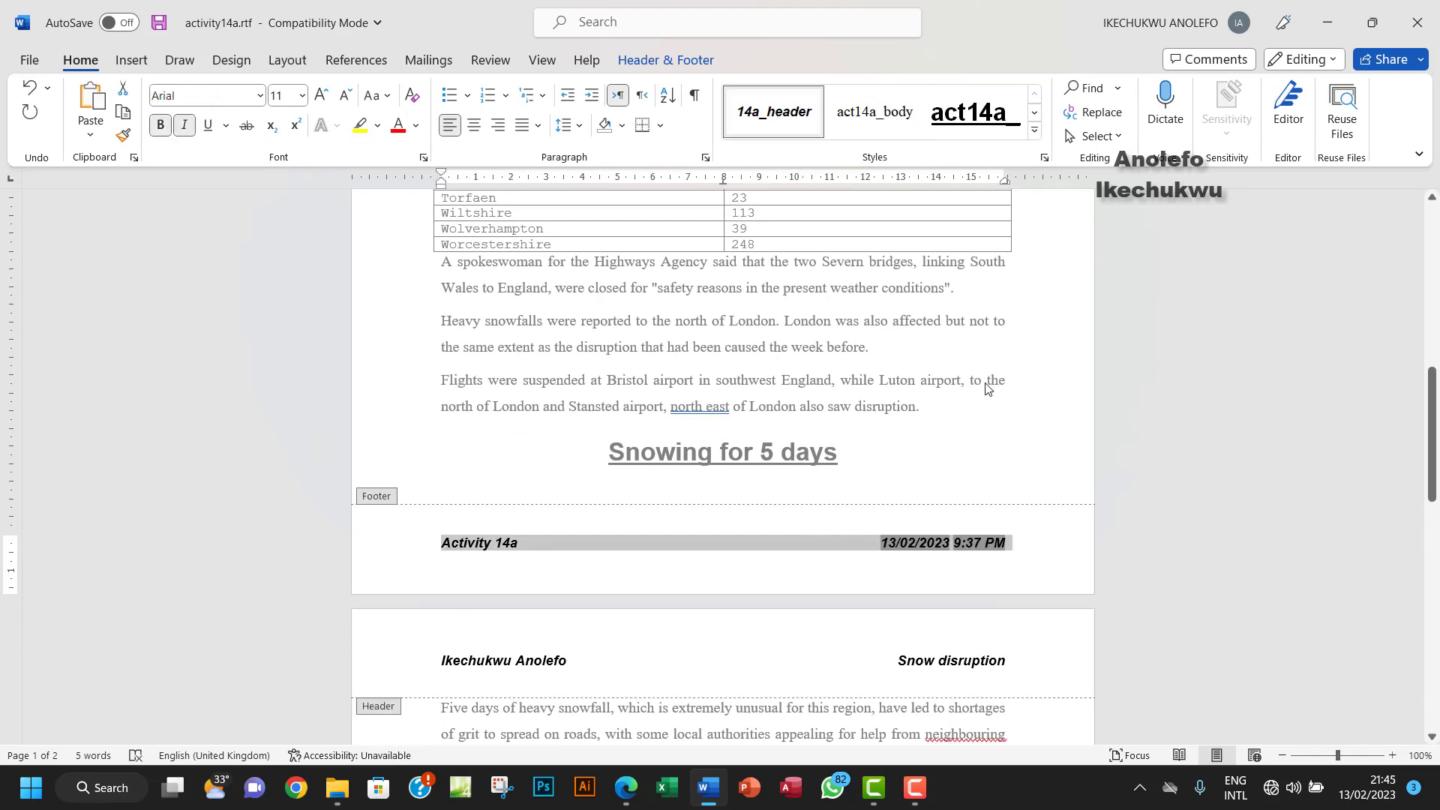
drag(1005, 183, 1007, 188)
drag(442, 188, 441, 188)
double_click(713, 380)
Look through the styled pages in Word and check the activity's closing instructions in Edge
scroll(851, 394, down, 10)
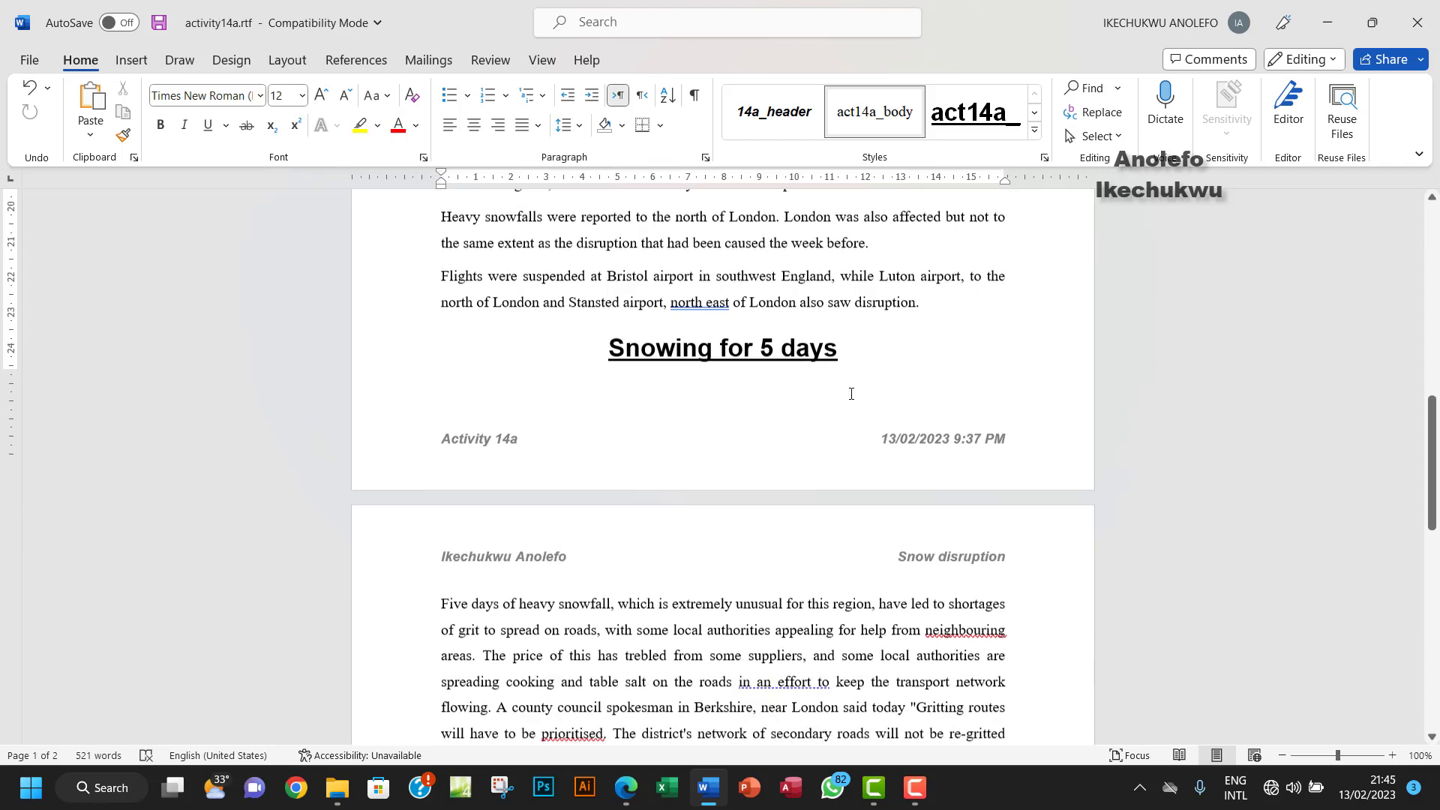
scroll(851, 393, up, 5)
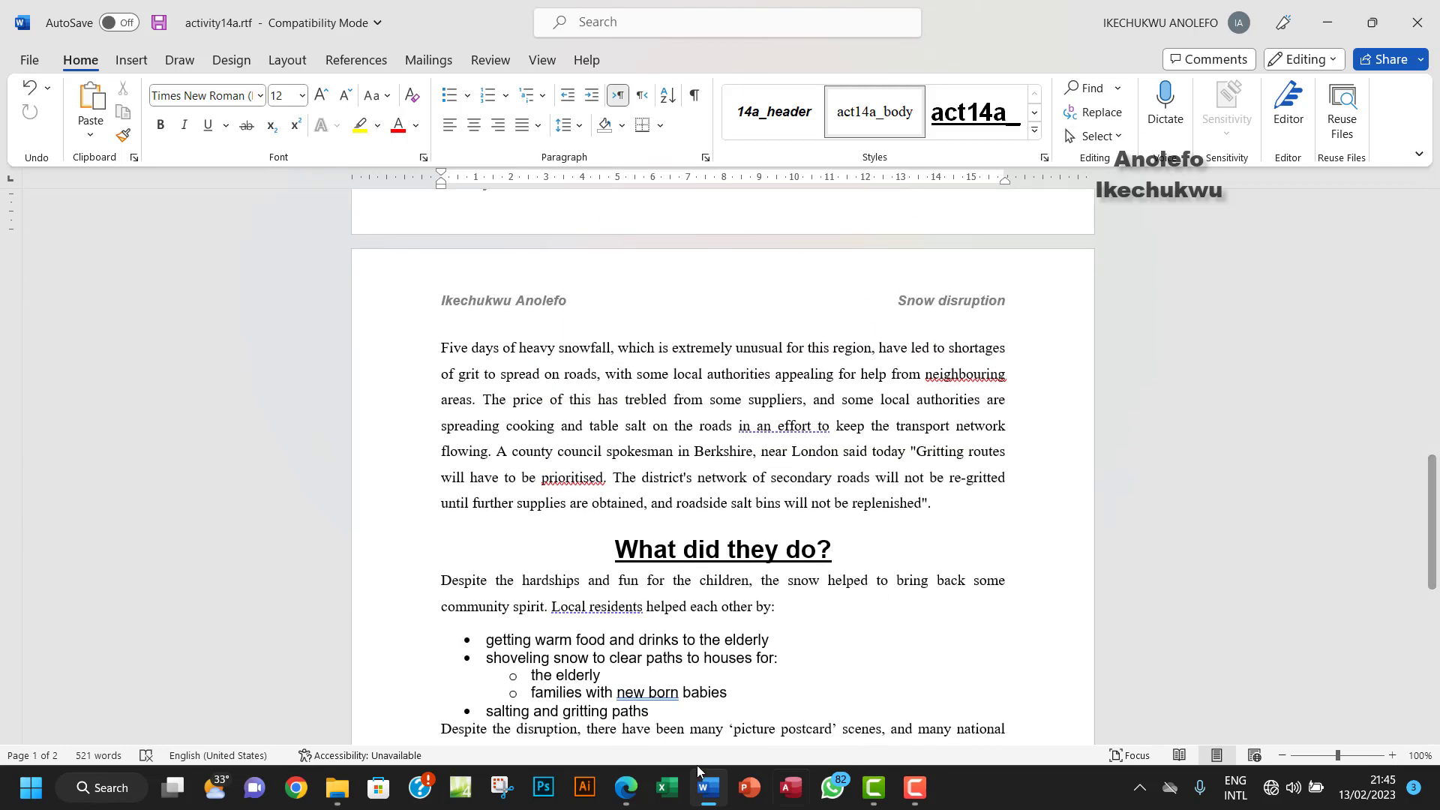
click(626, 787)
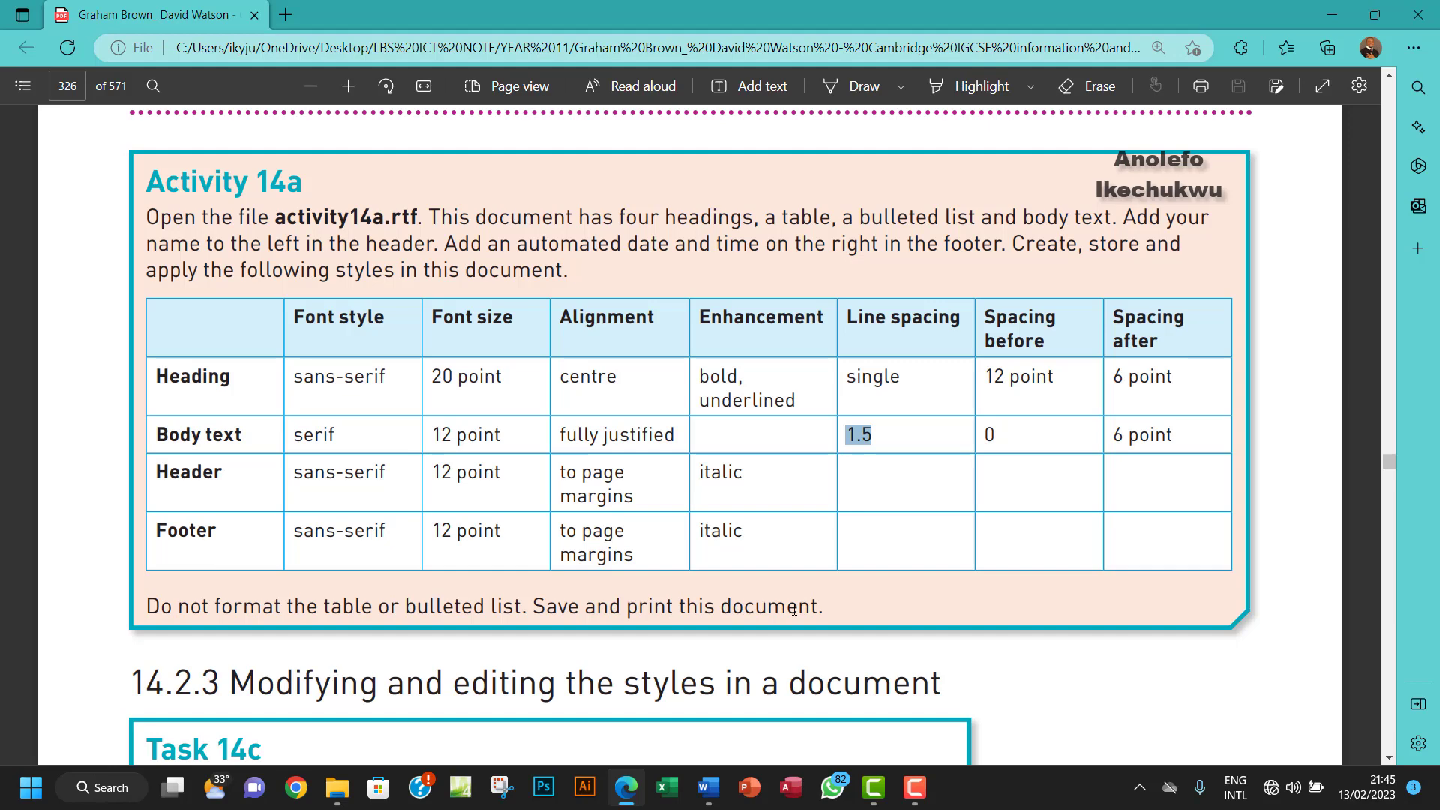
click(705, 785)
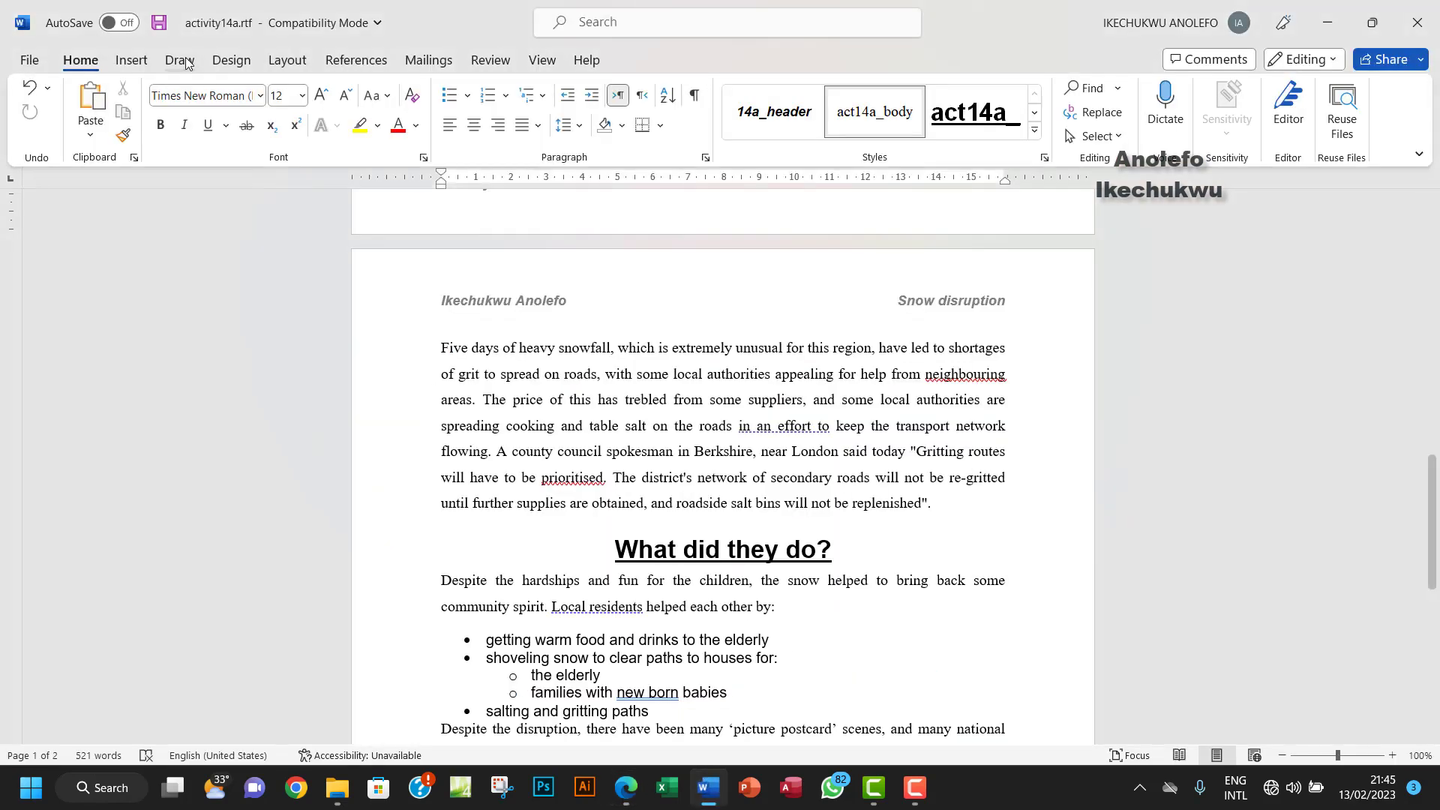
Examine both pages in Word's print preview at 95% zoom, then return to the document without printing
click(30, 60)
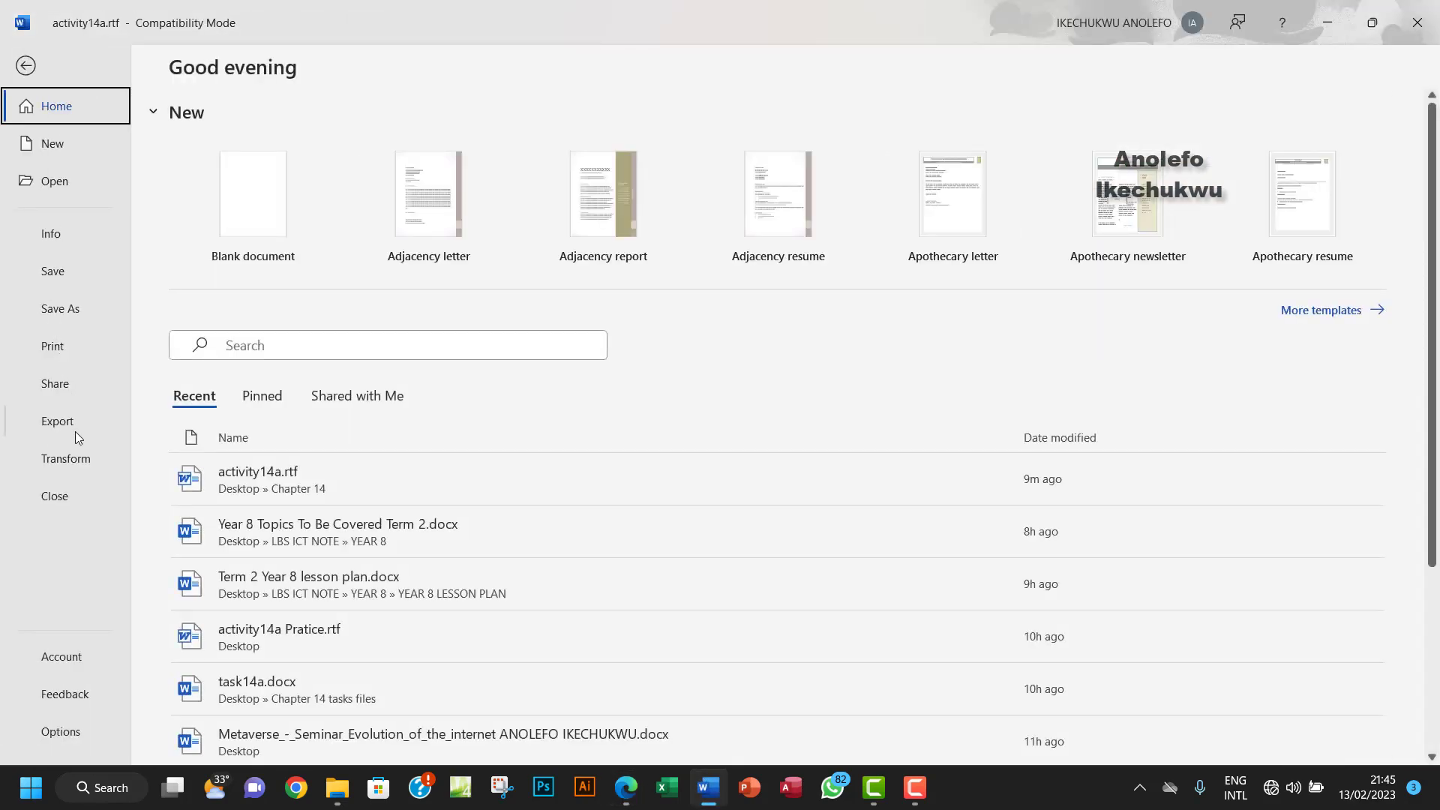
click(55, 348)
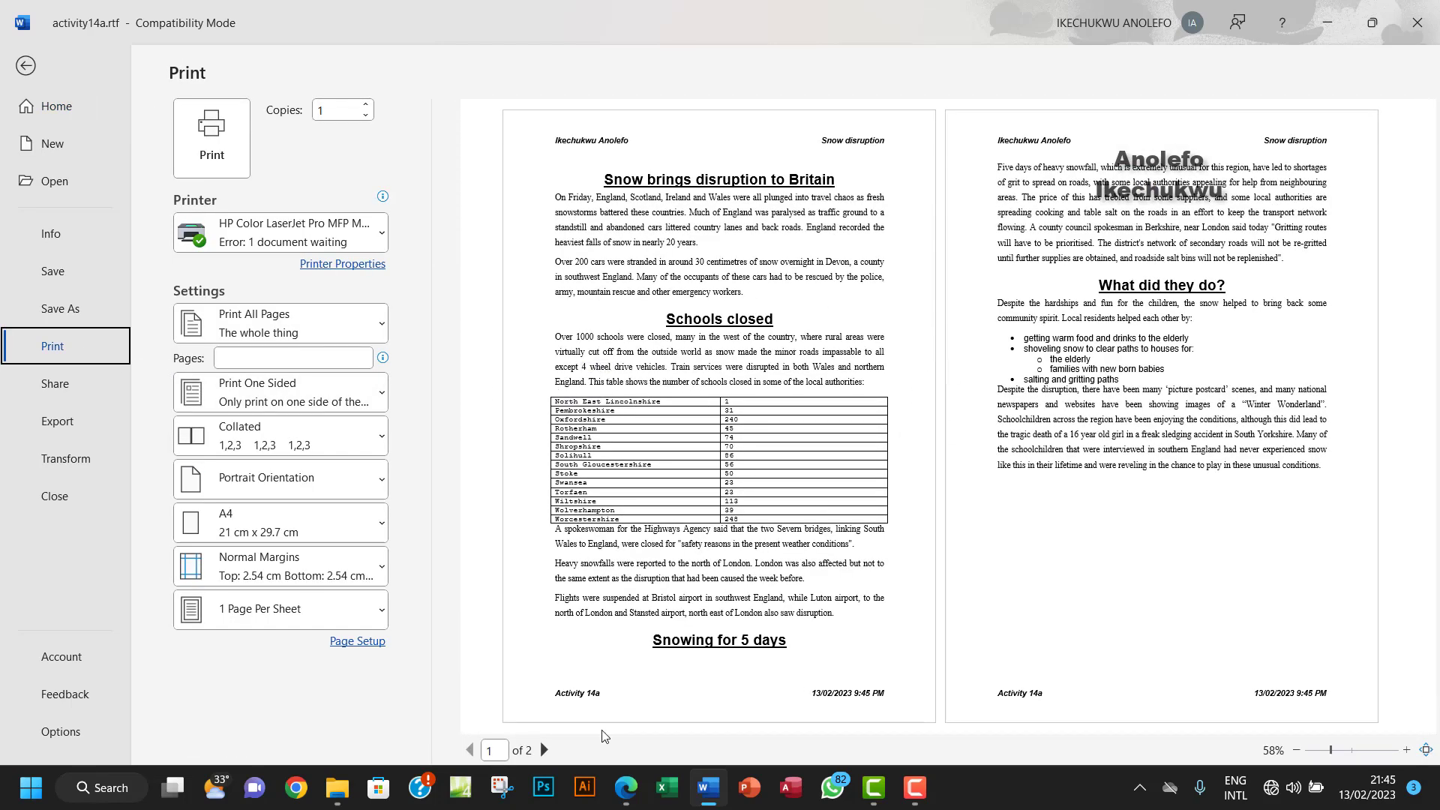
click(545, 750)
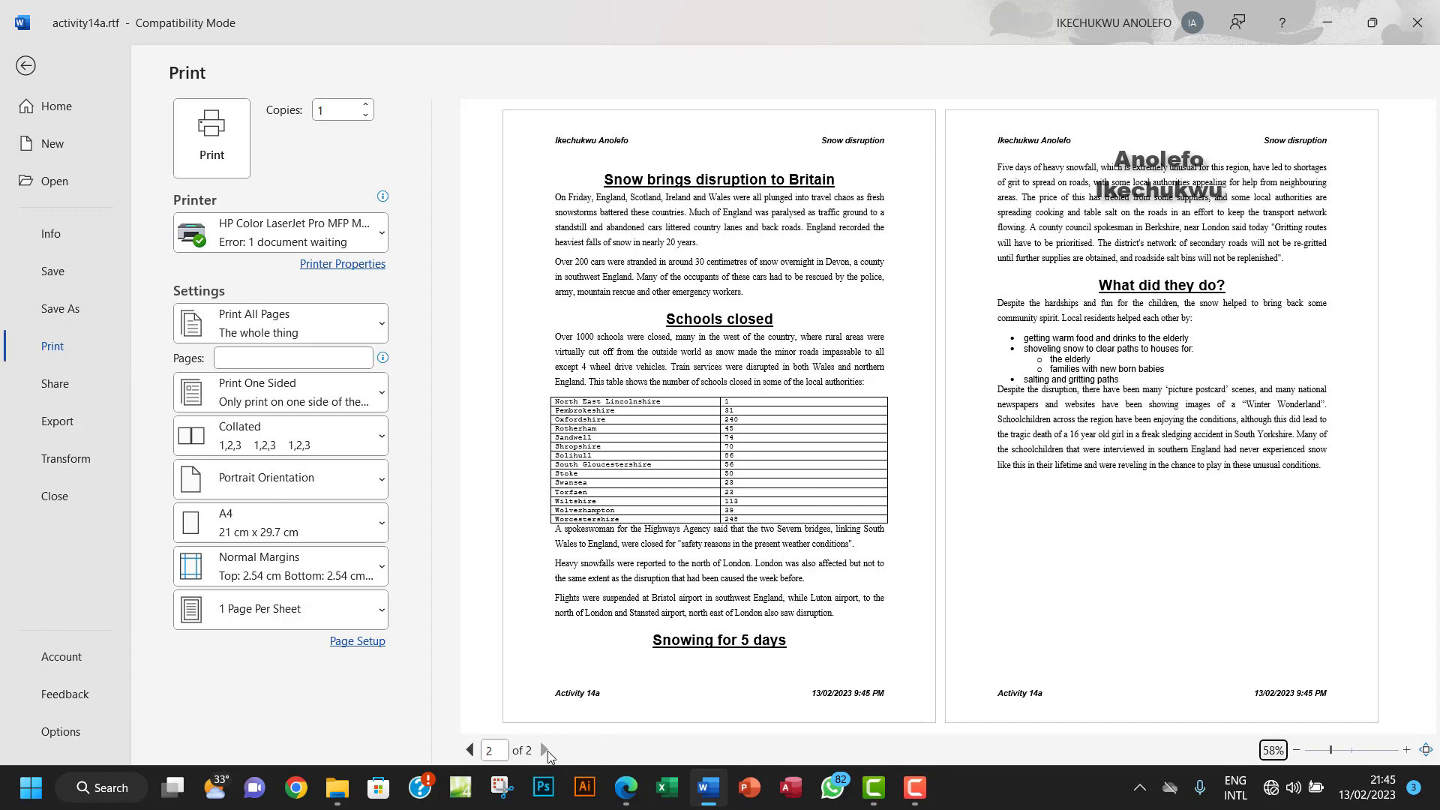
click(469, 752)
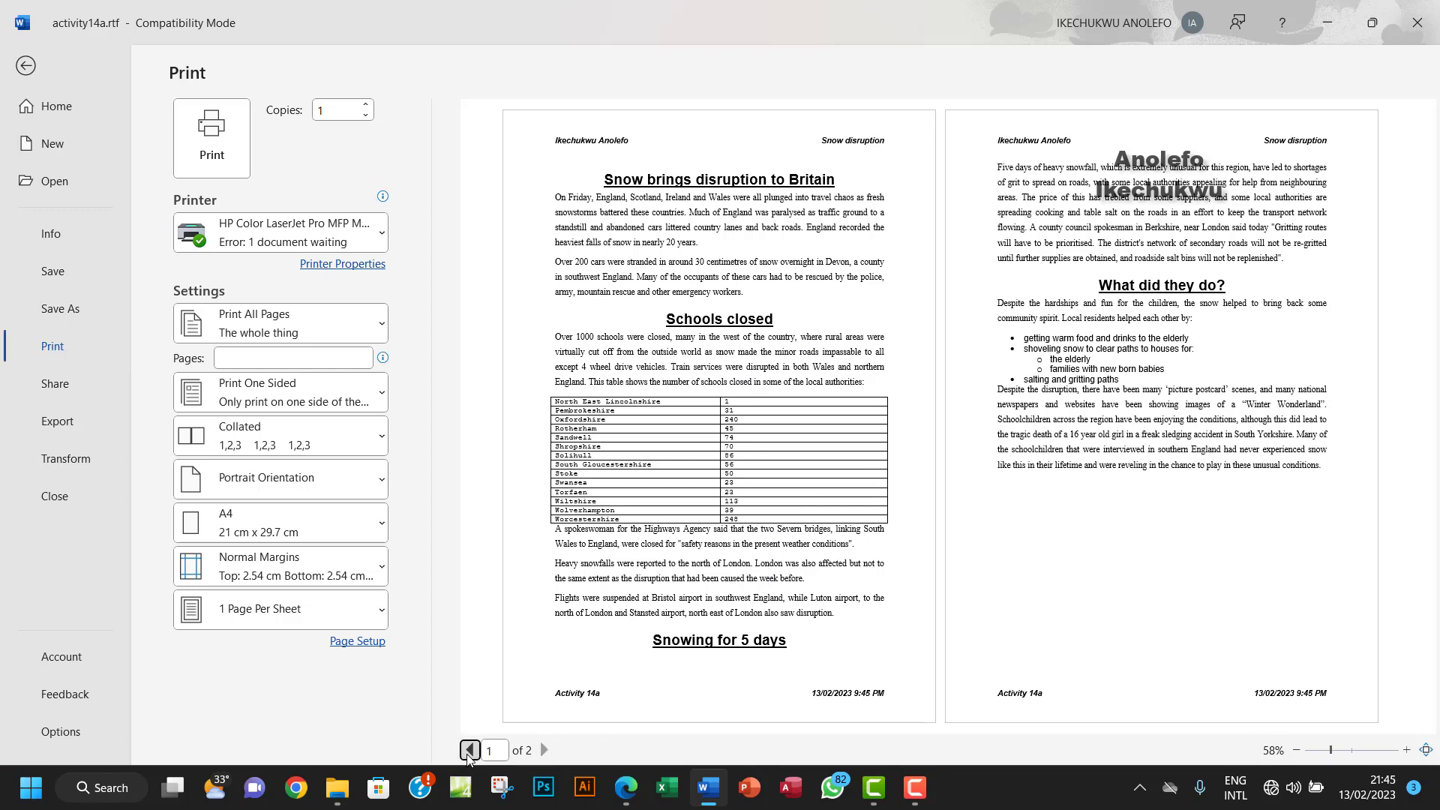
click(1350, 752)
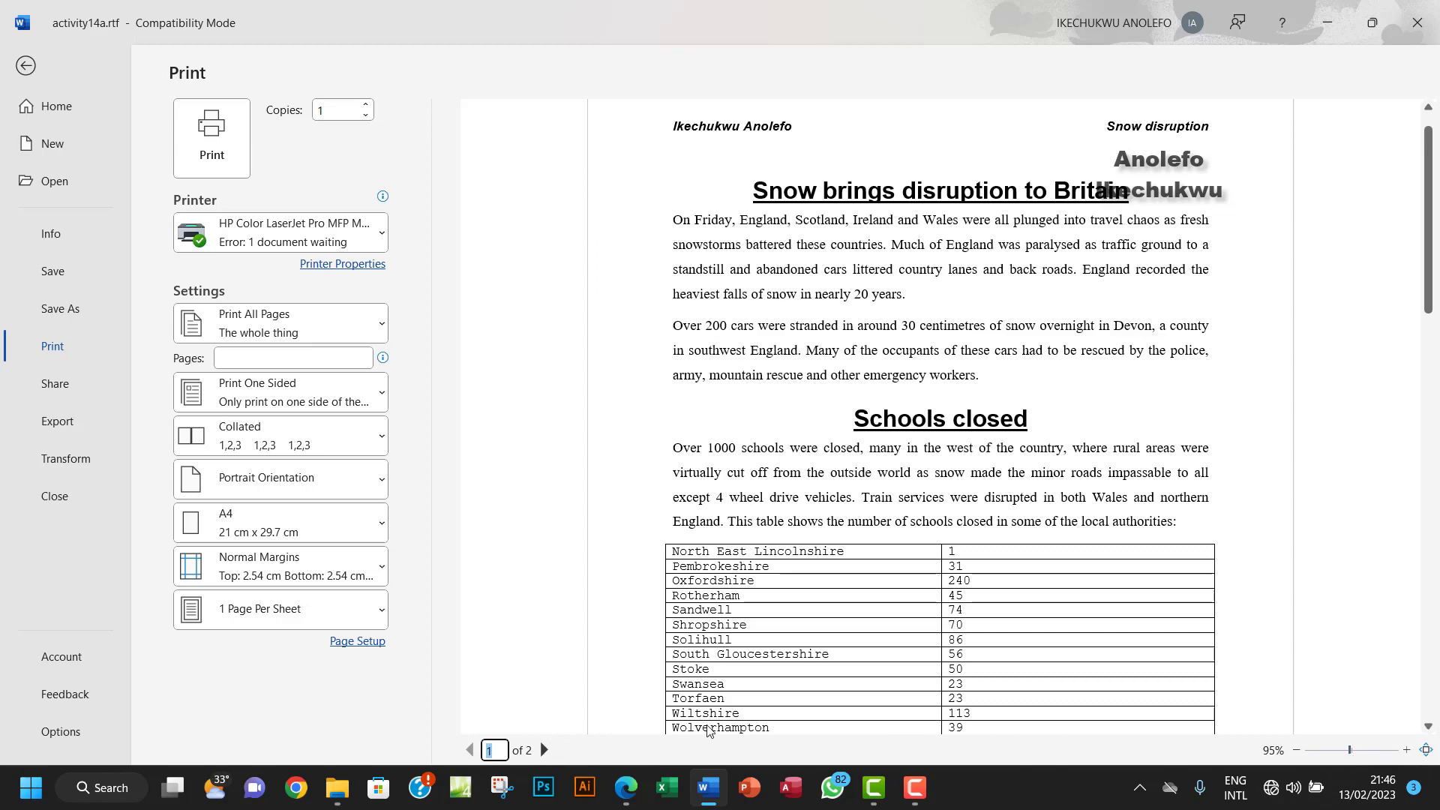
click(545, 749)
scroll(780, 452, down, 3)
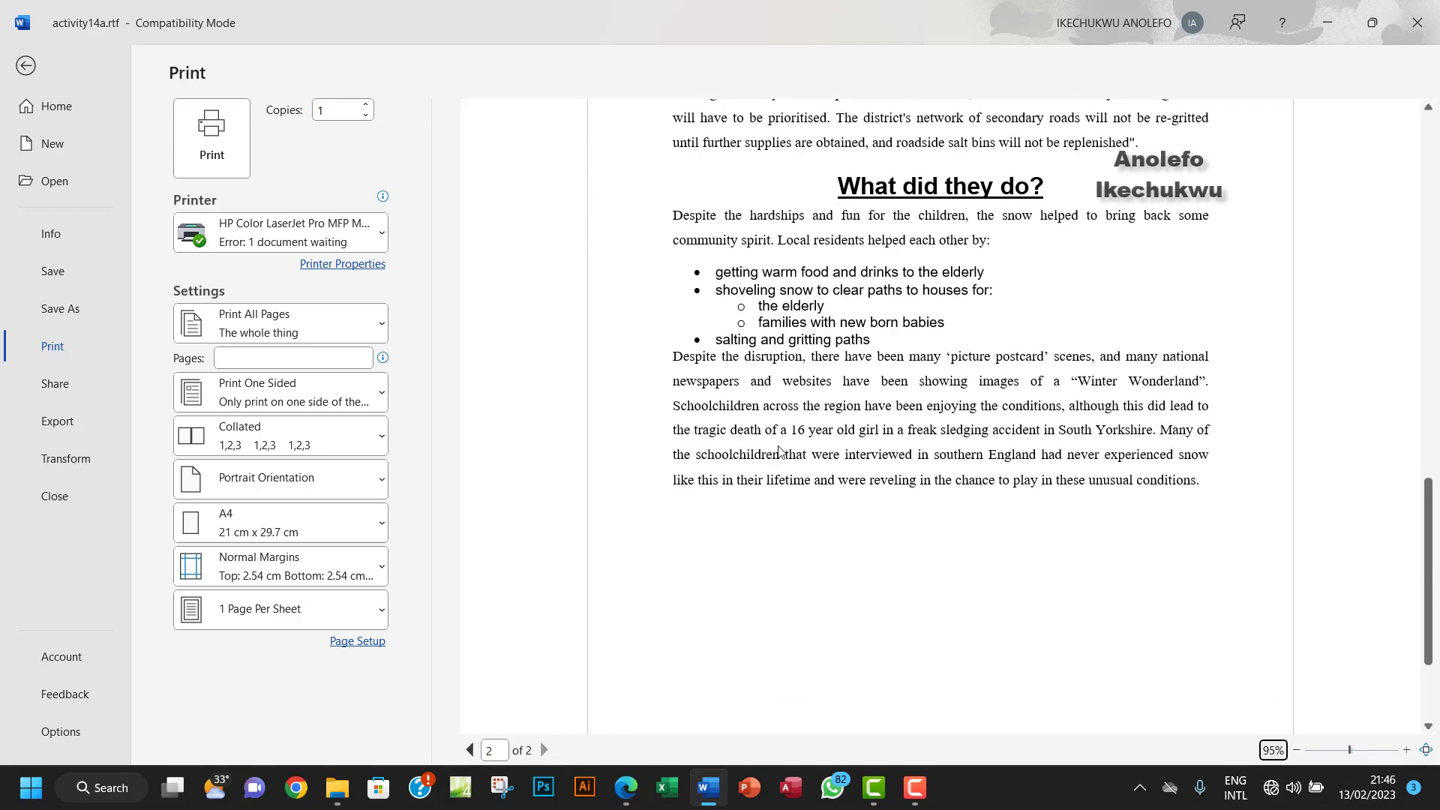
scroll(780, 452, up, 1)
scroll(780, 452, up, 6)
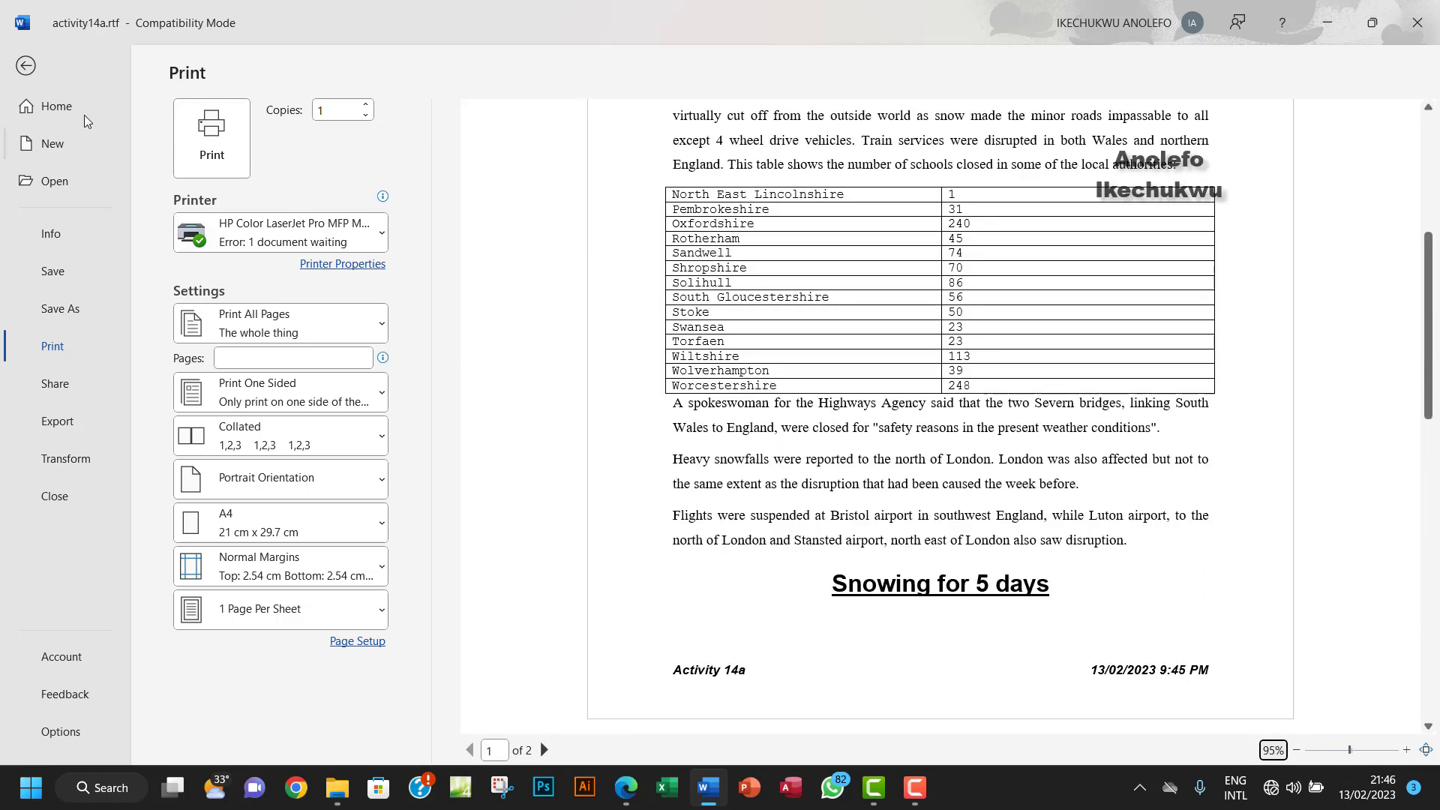
click(27, 69)
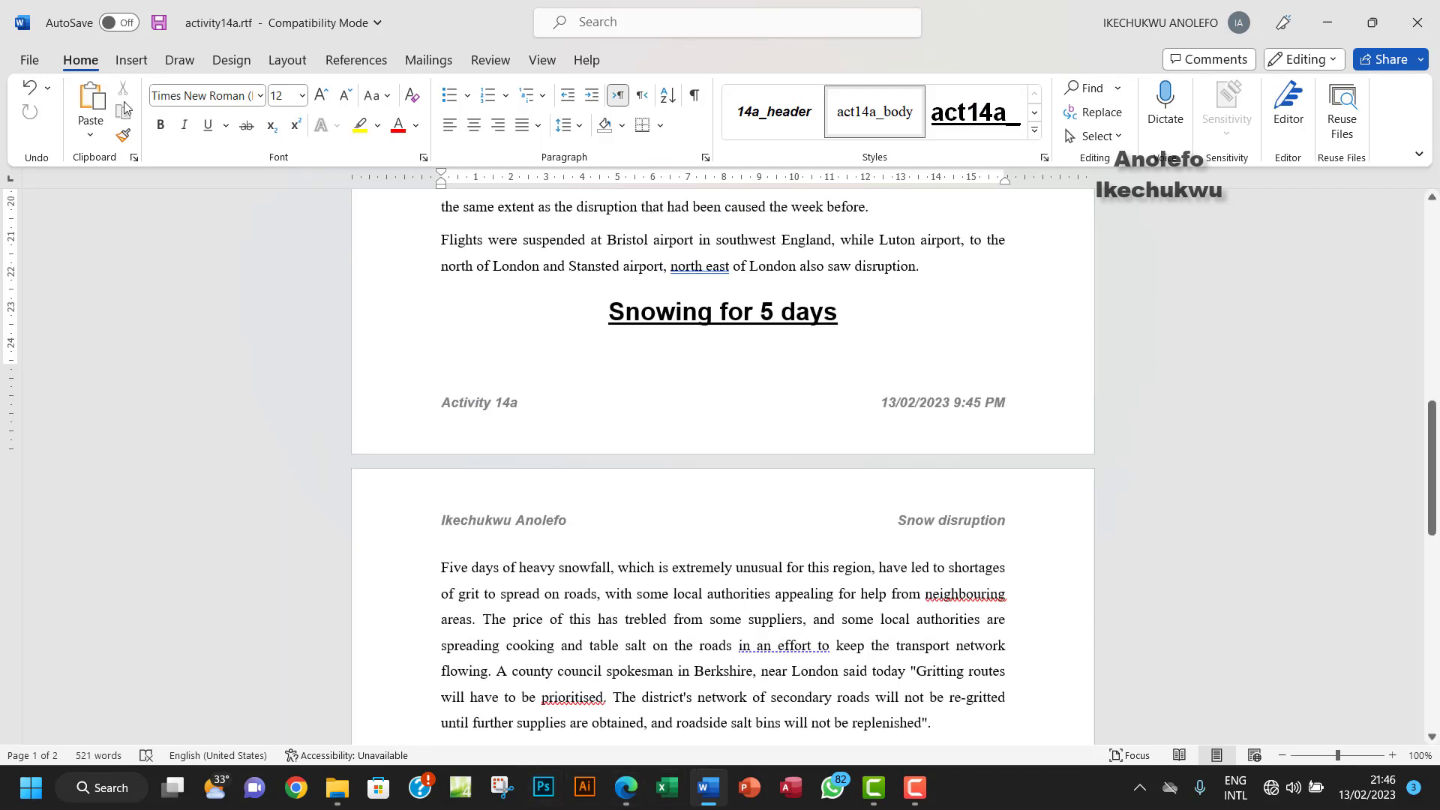
Save the document as activity14a.docx in Word Document format in the Desktop folder Chapter 14 tasks files, accepting the file format upgrade
click(29, 60)
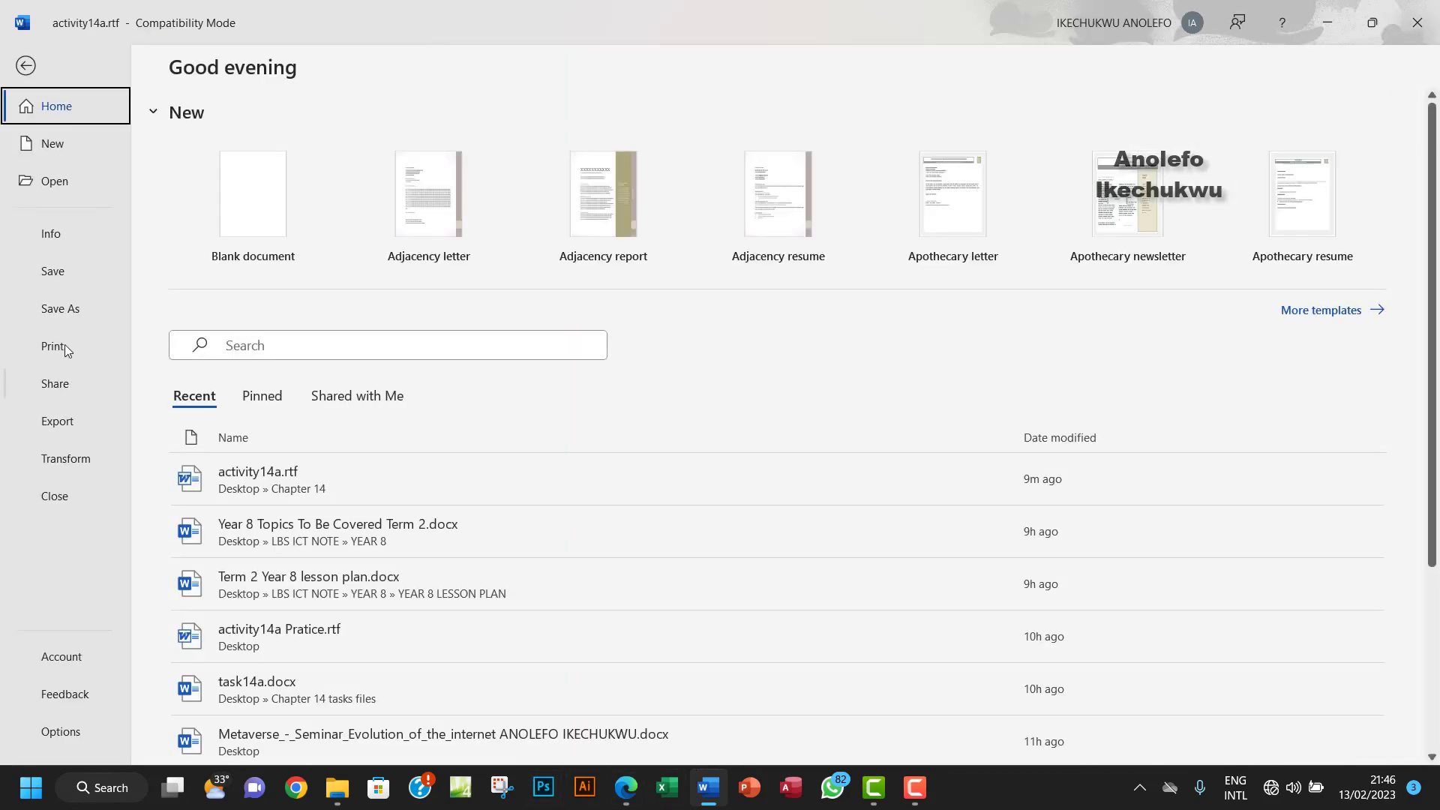
click(70, 311)
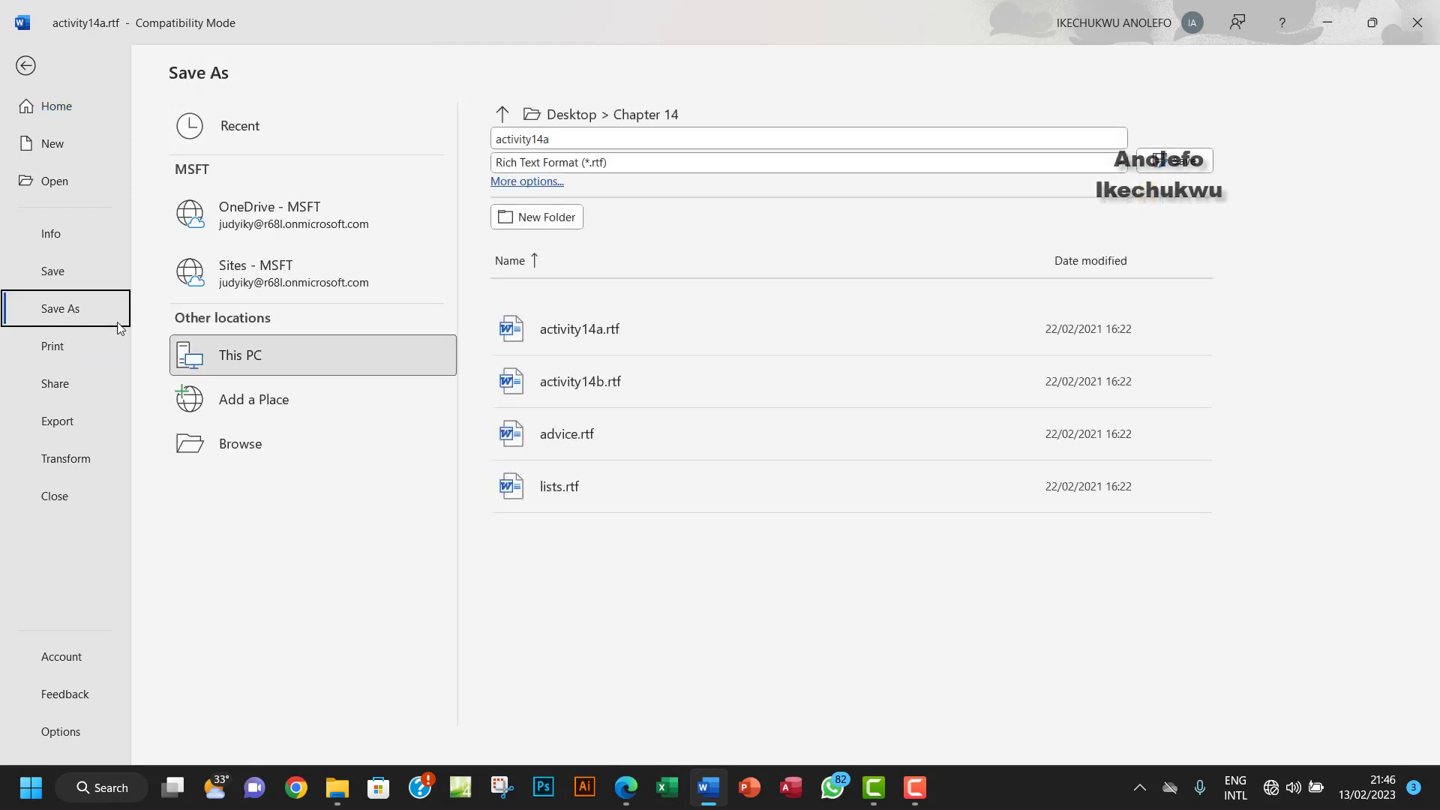
click(262, 450)
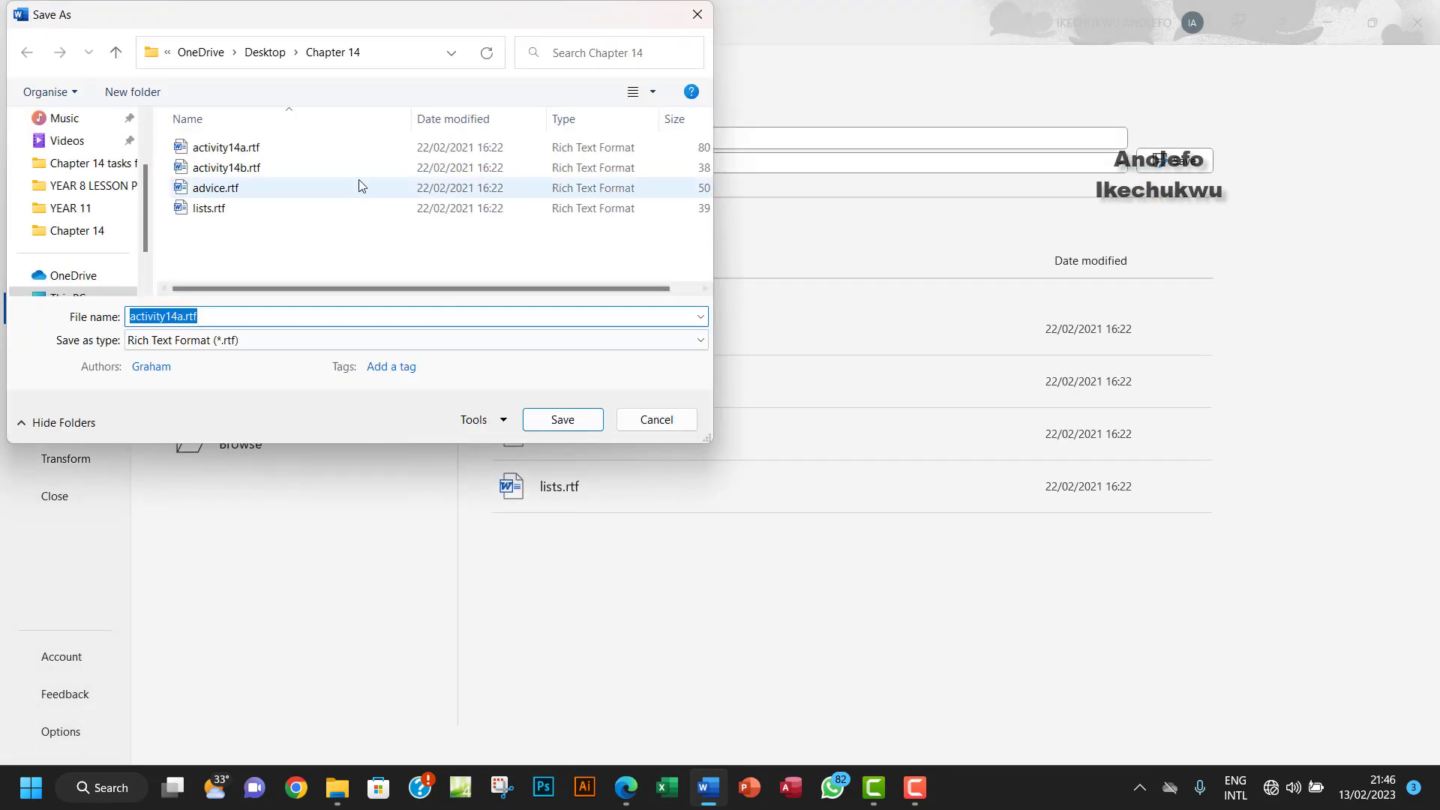
click(115, 52)
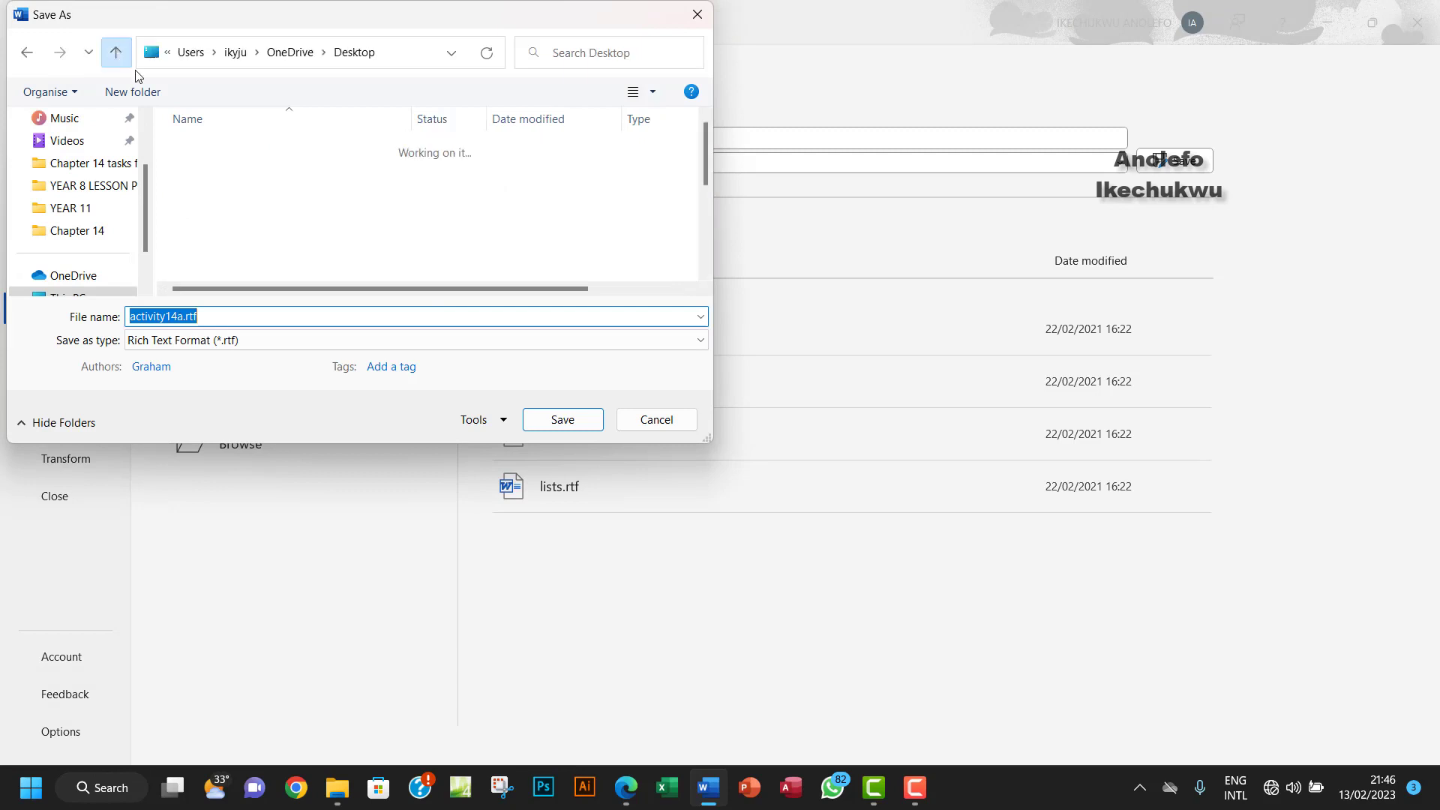
double_click(279, 228)
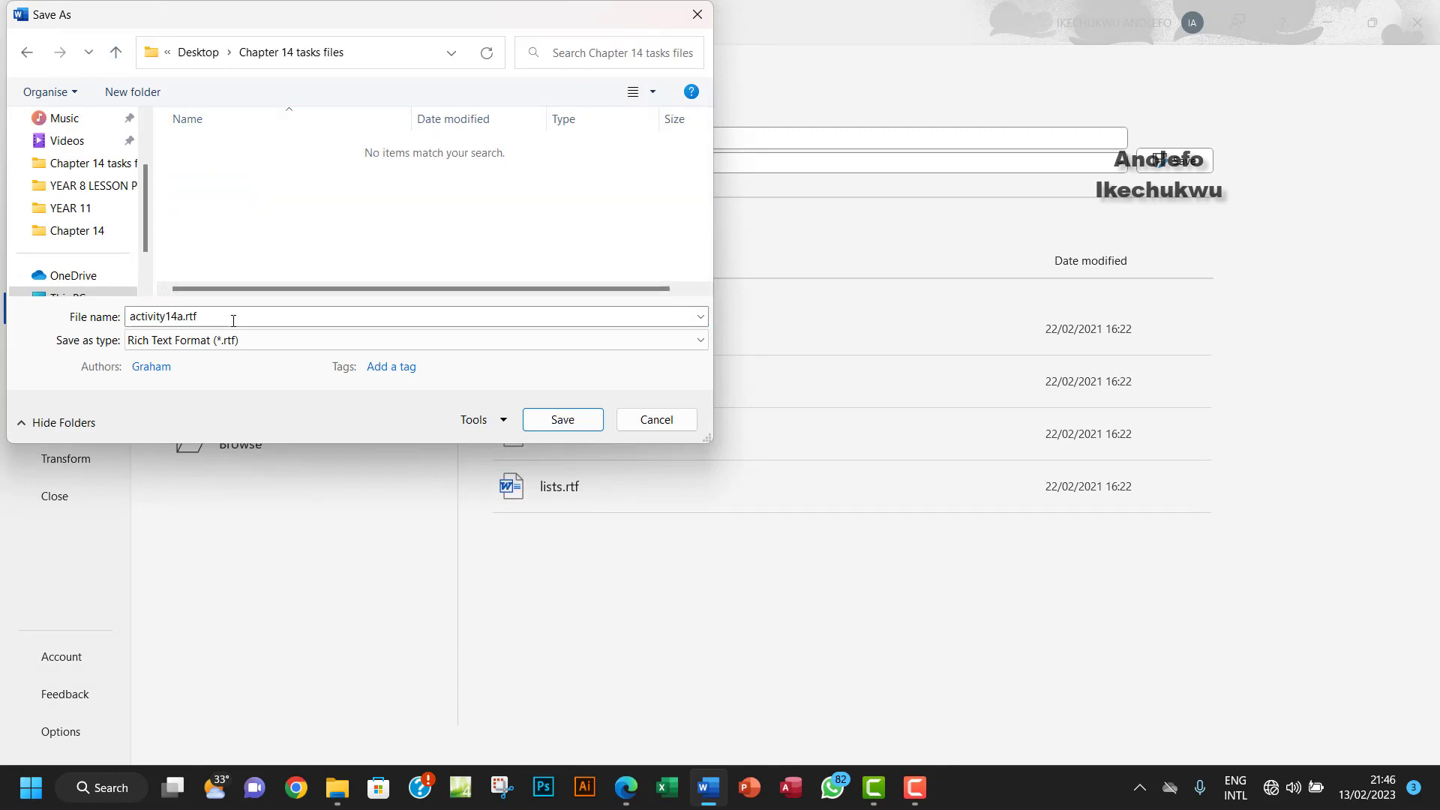
click(247, 341)
click(216, 361)
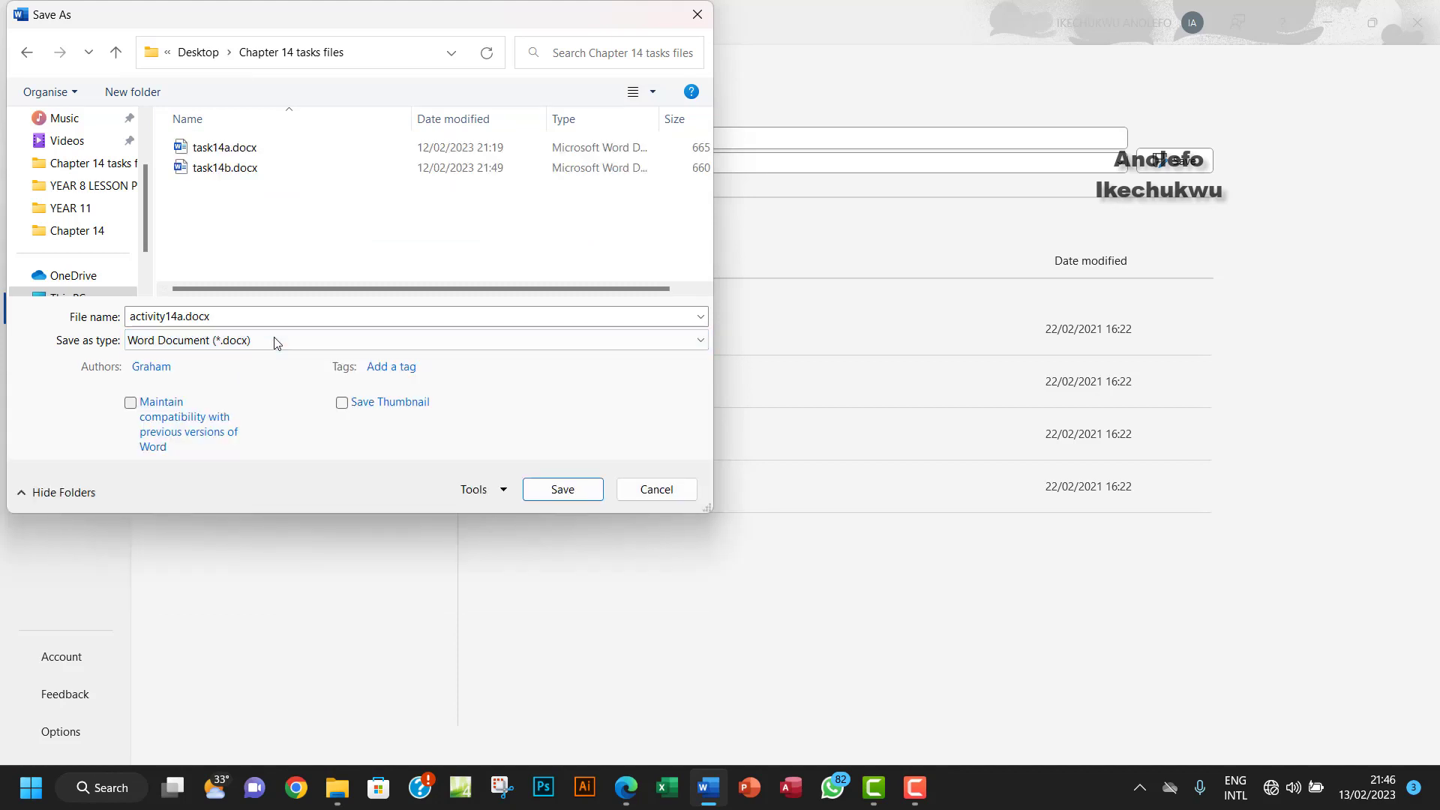
click(231, 318)
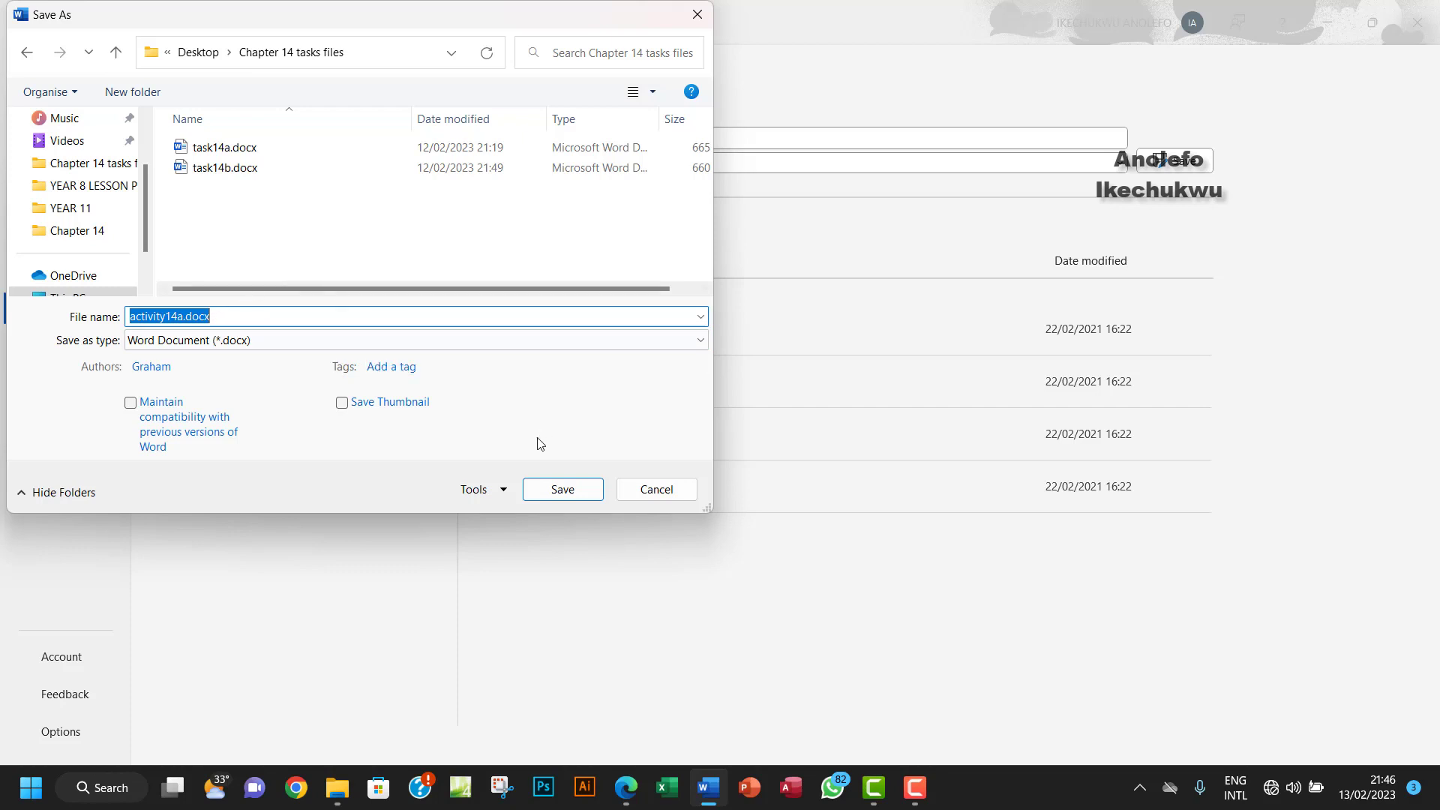
click(527, 489)
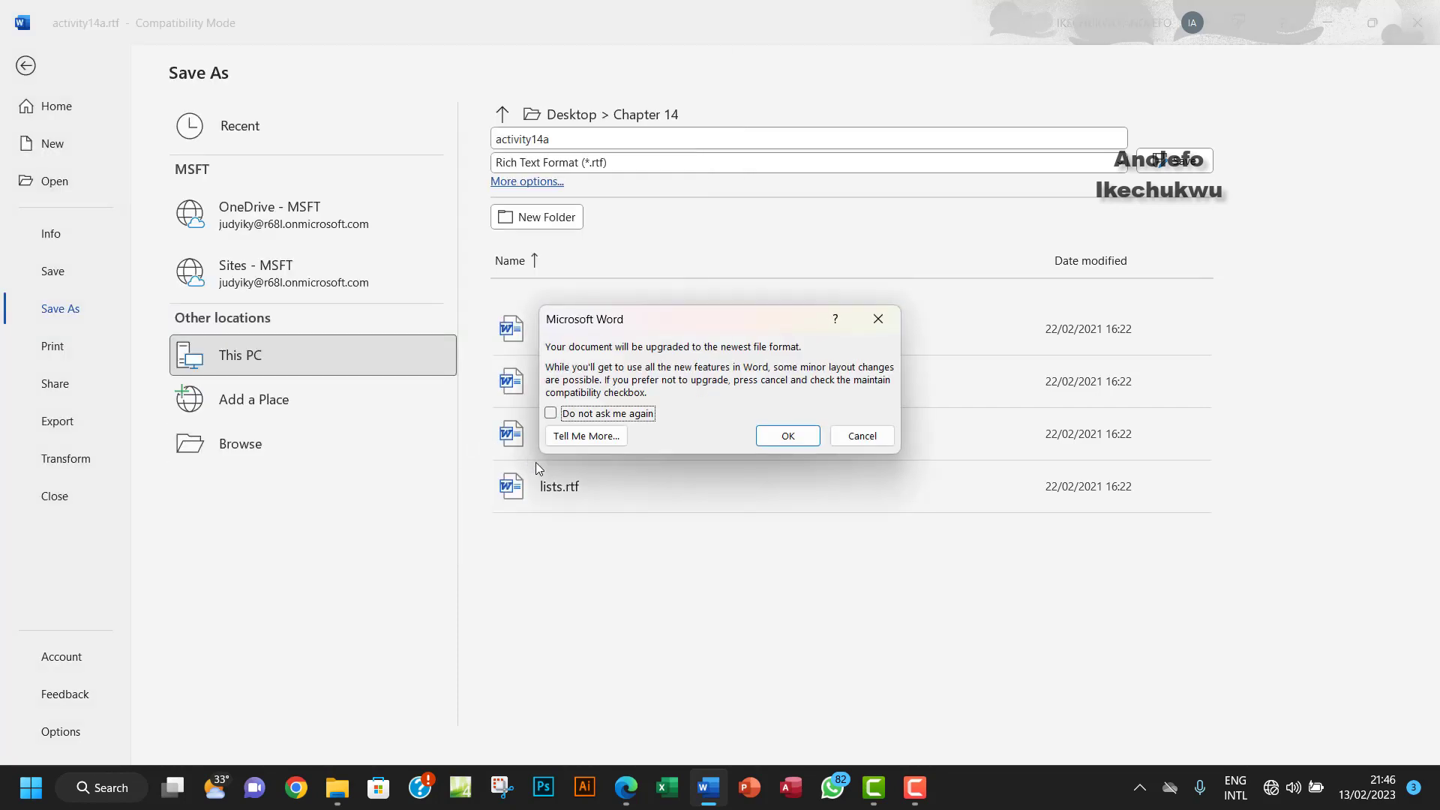
click(776, 435)
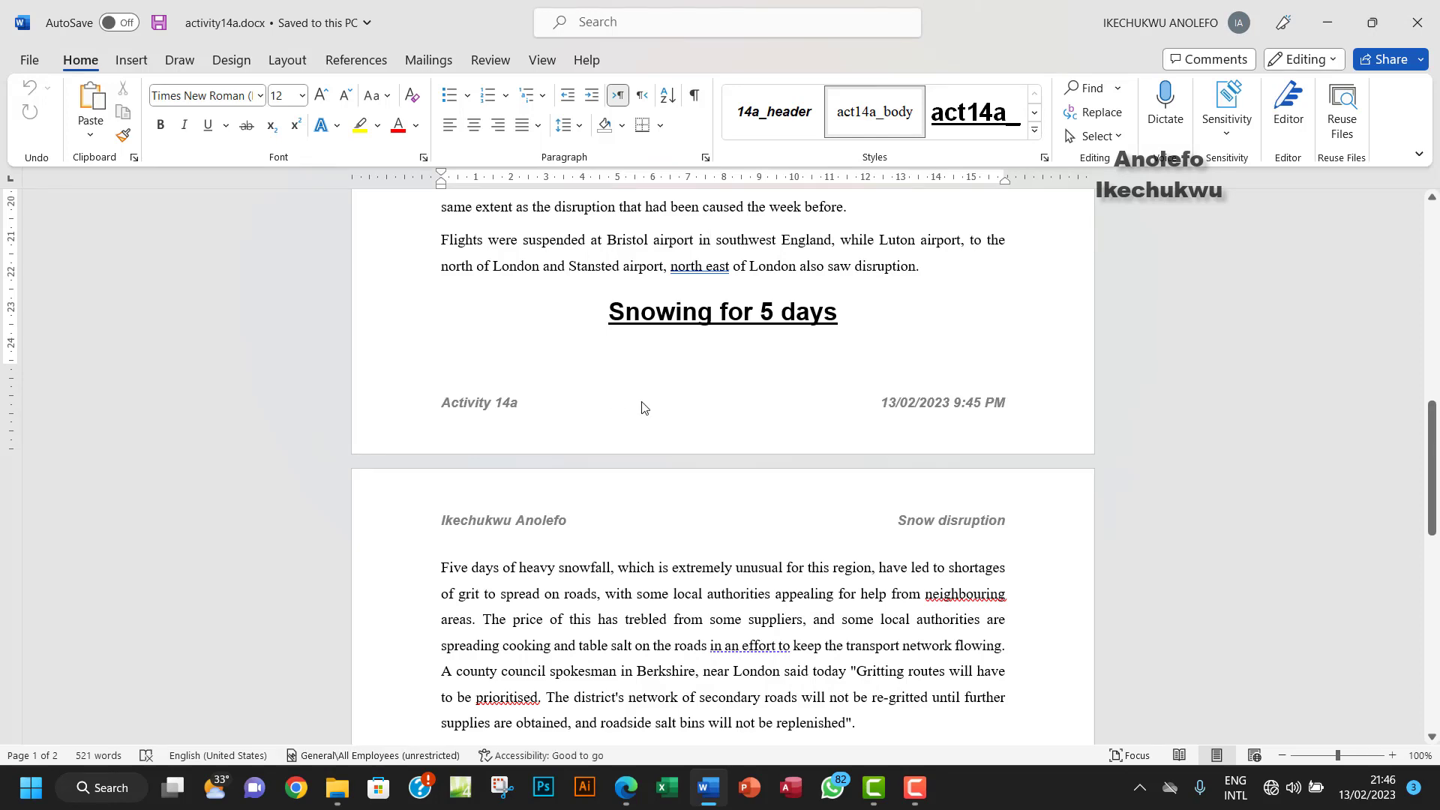
scroll(685, 393, up, 15)
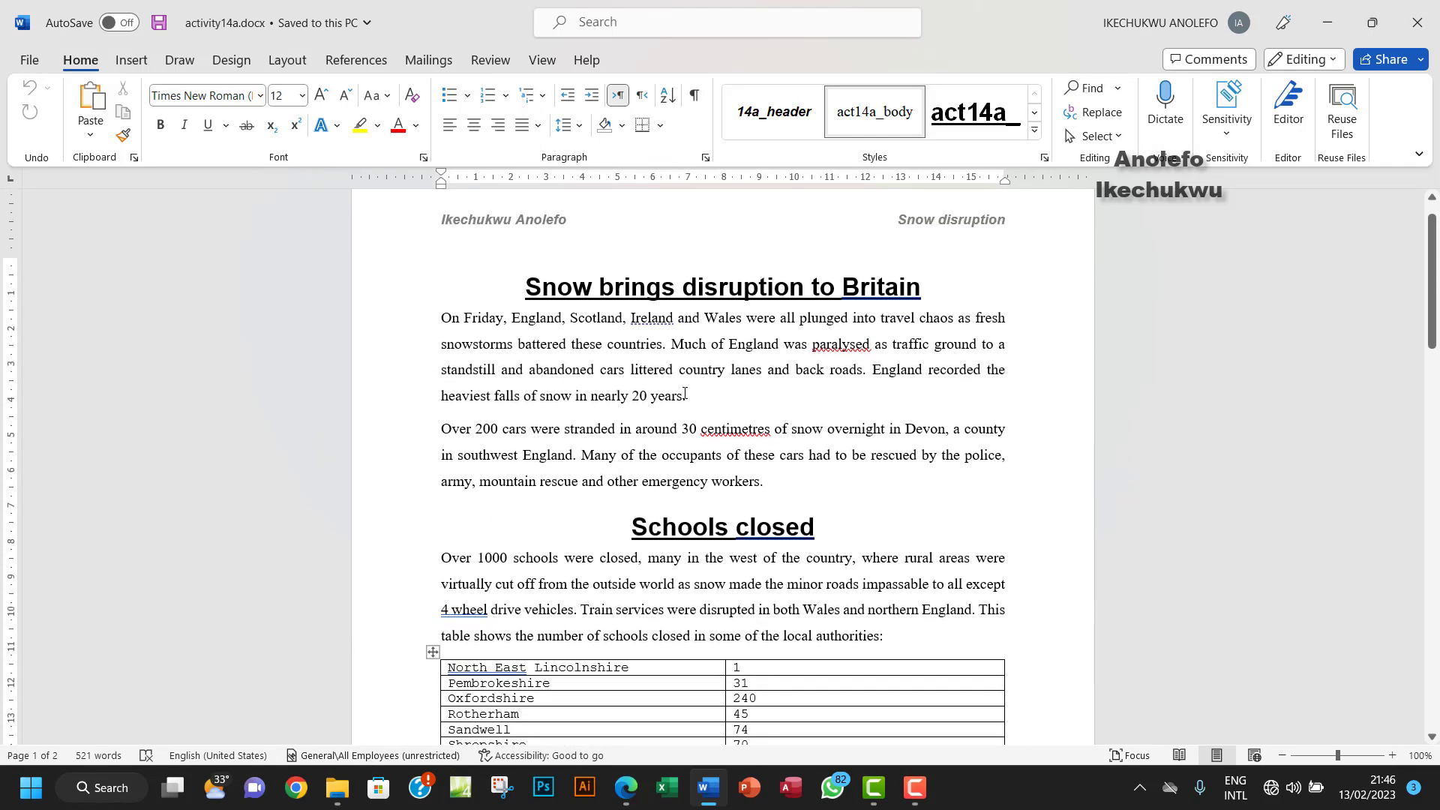